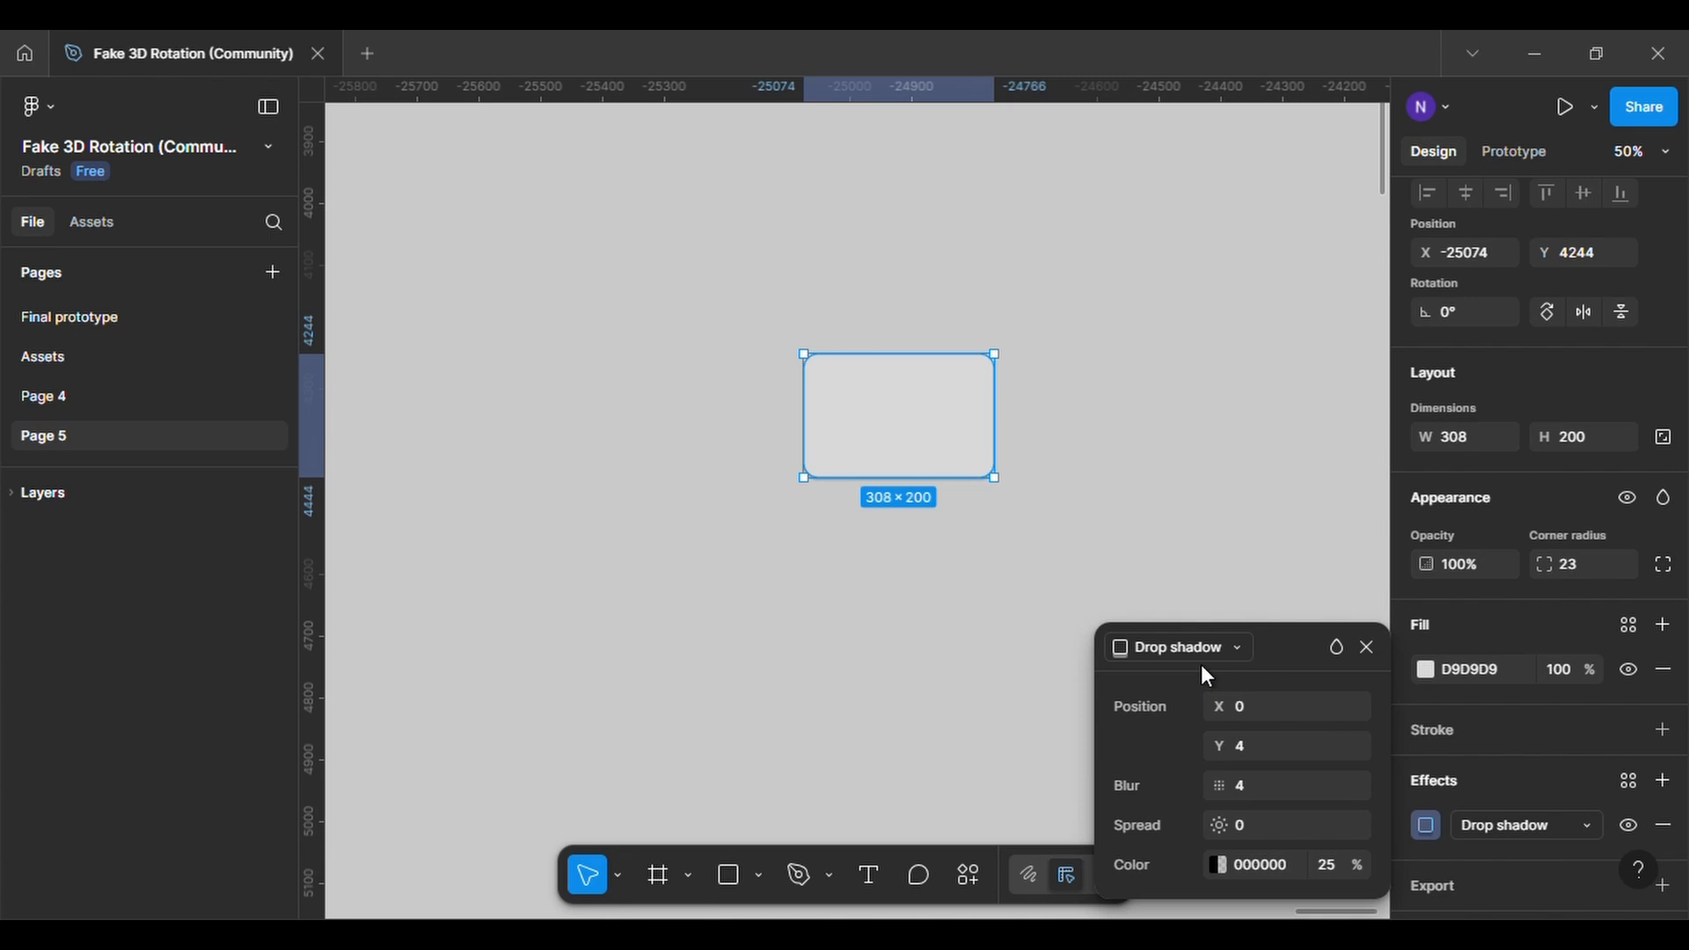
# Offset the rounded rectangle's drop shadow to X 8 and Y 10
pyautogui.click(1235, 651)
pyautogui.click(1195, 648)
pyautogui.click(1249, 751)
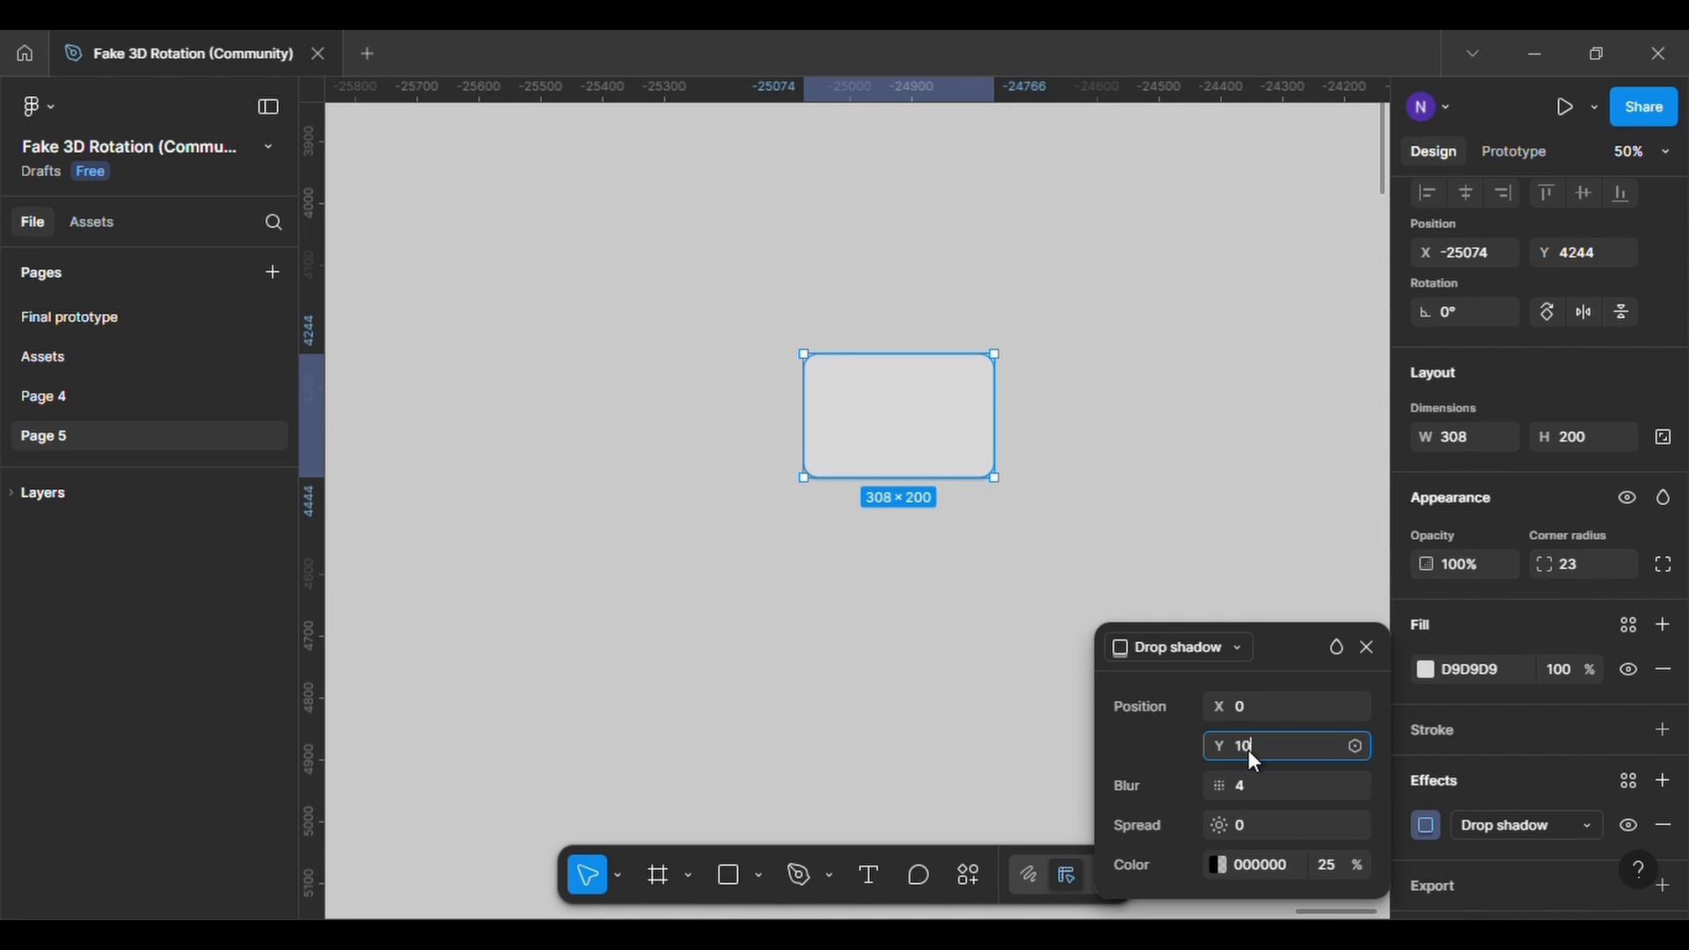
pyautogui.press('Return')
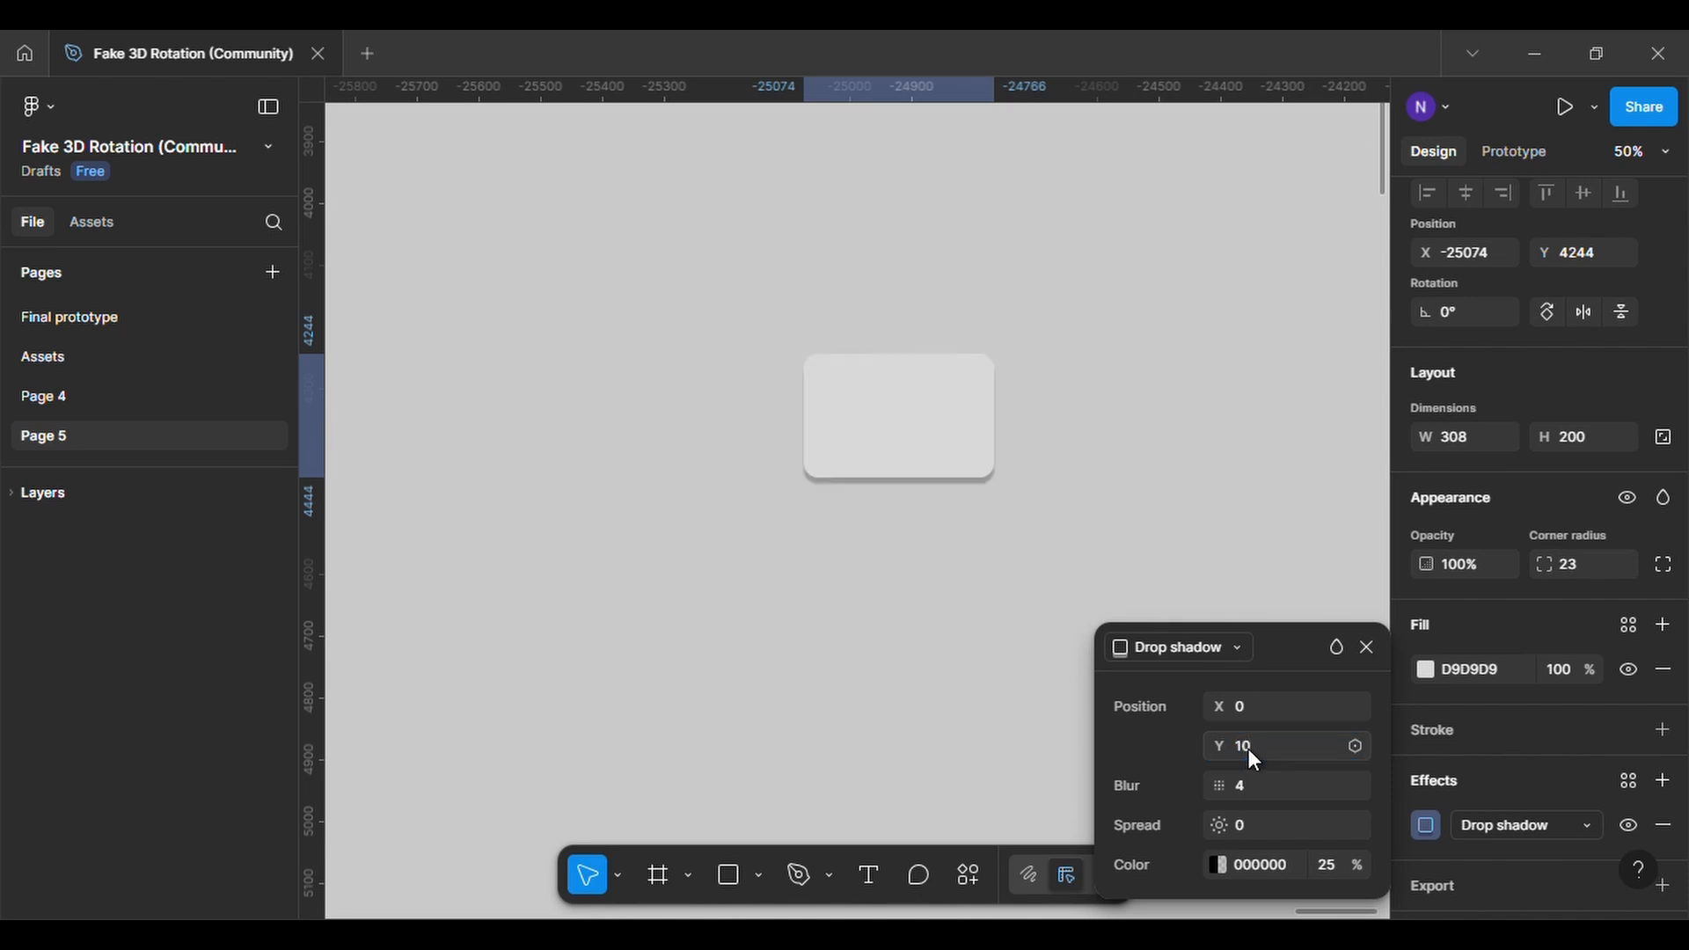
pyautogui.click(1257, 709)
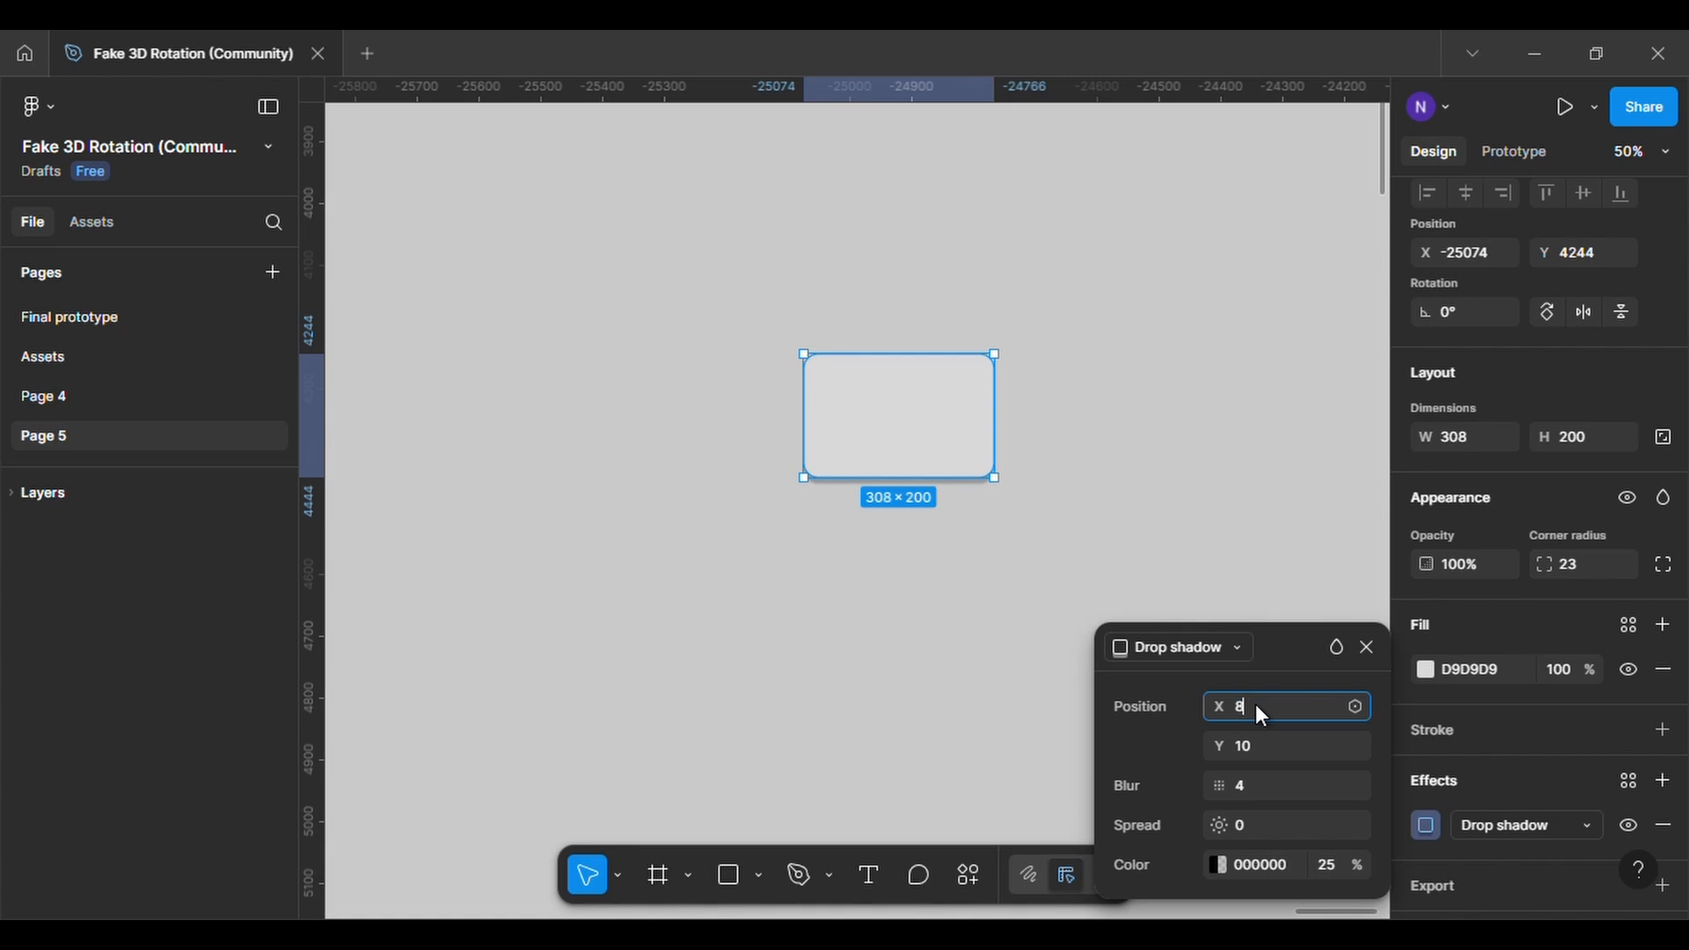
pyautogui.press('Return')
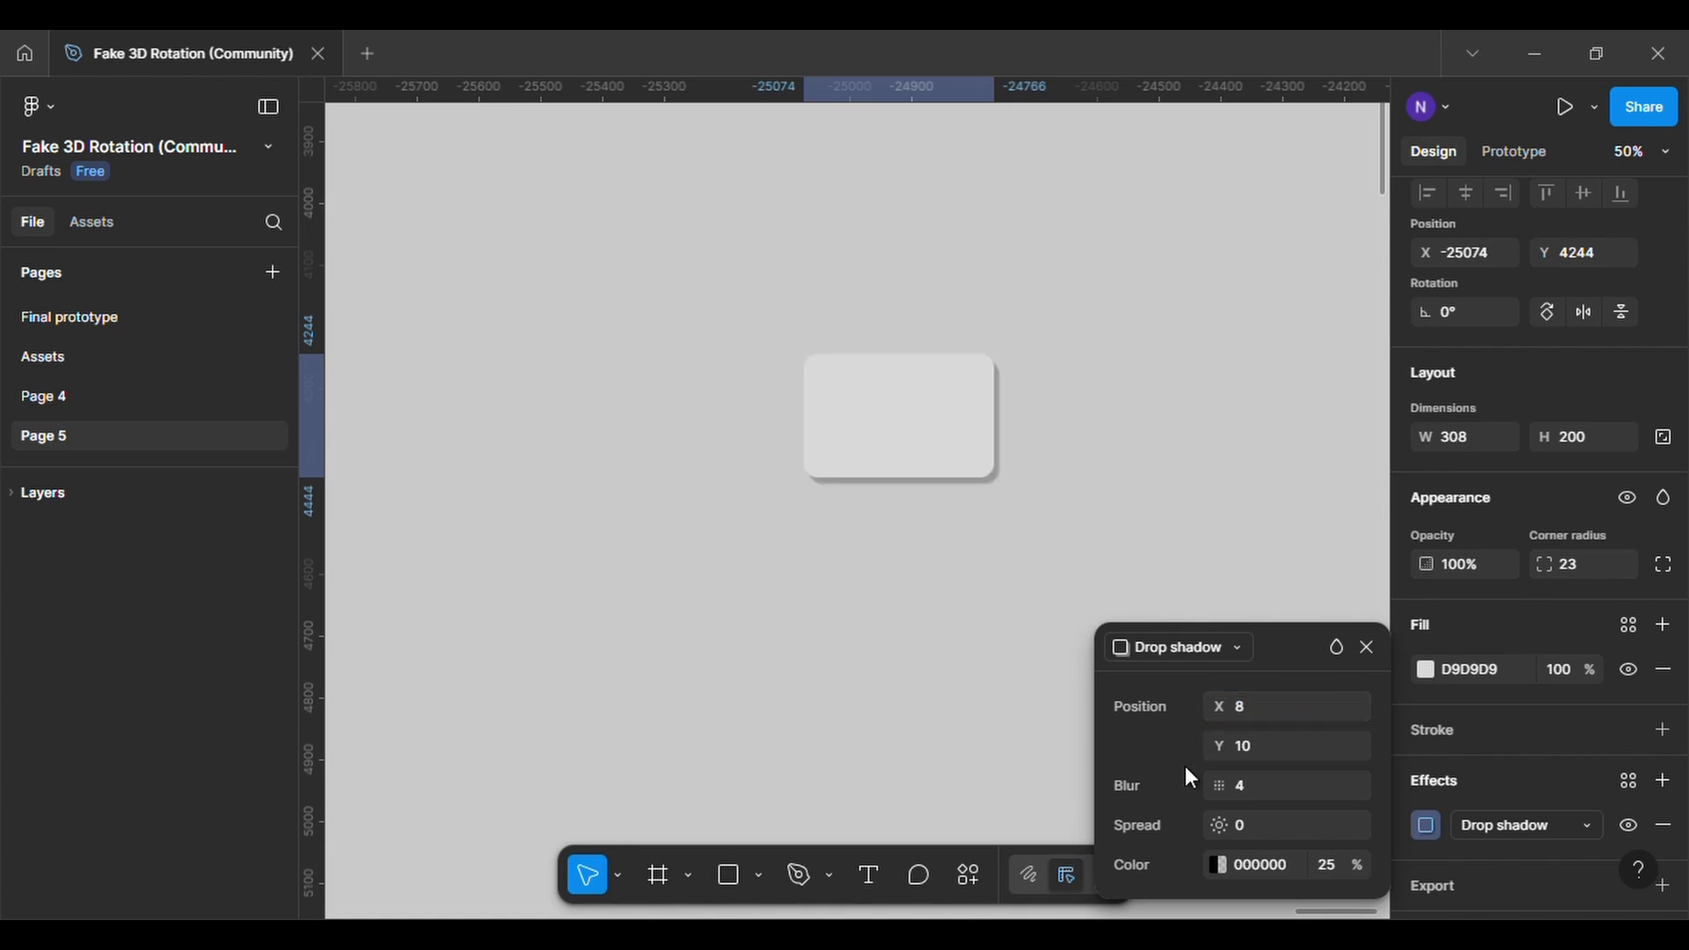
# Set the rounded rectangle's drop shadow blur to 10 and close the effect settings
pyautogui.click(1248, 785)
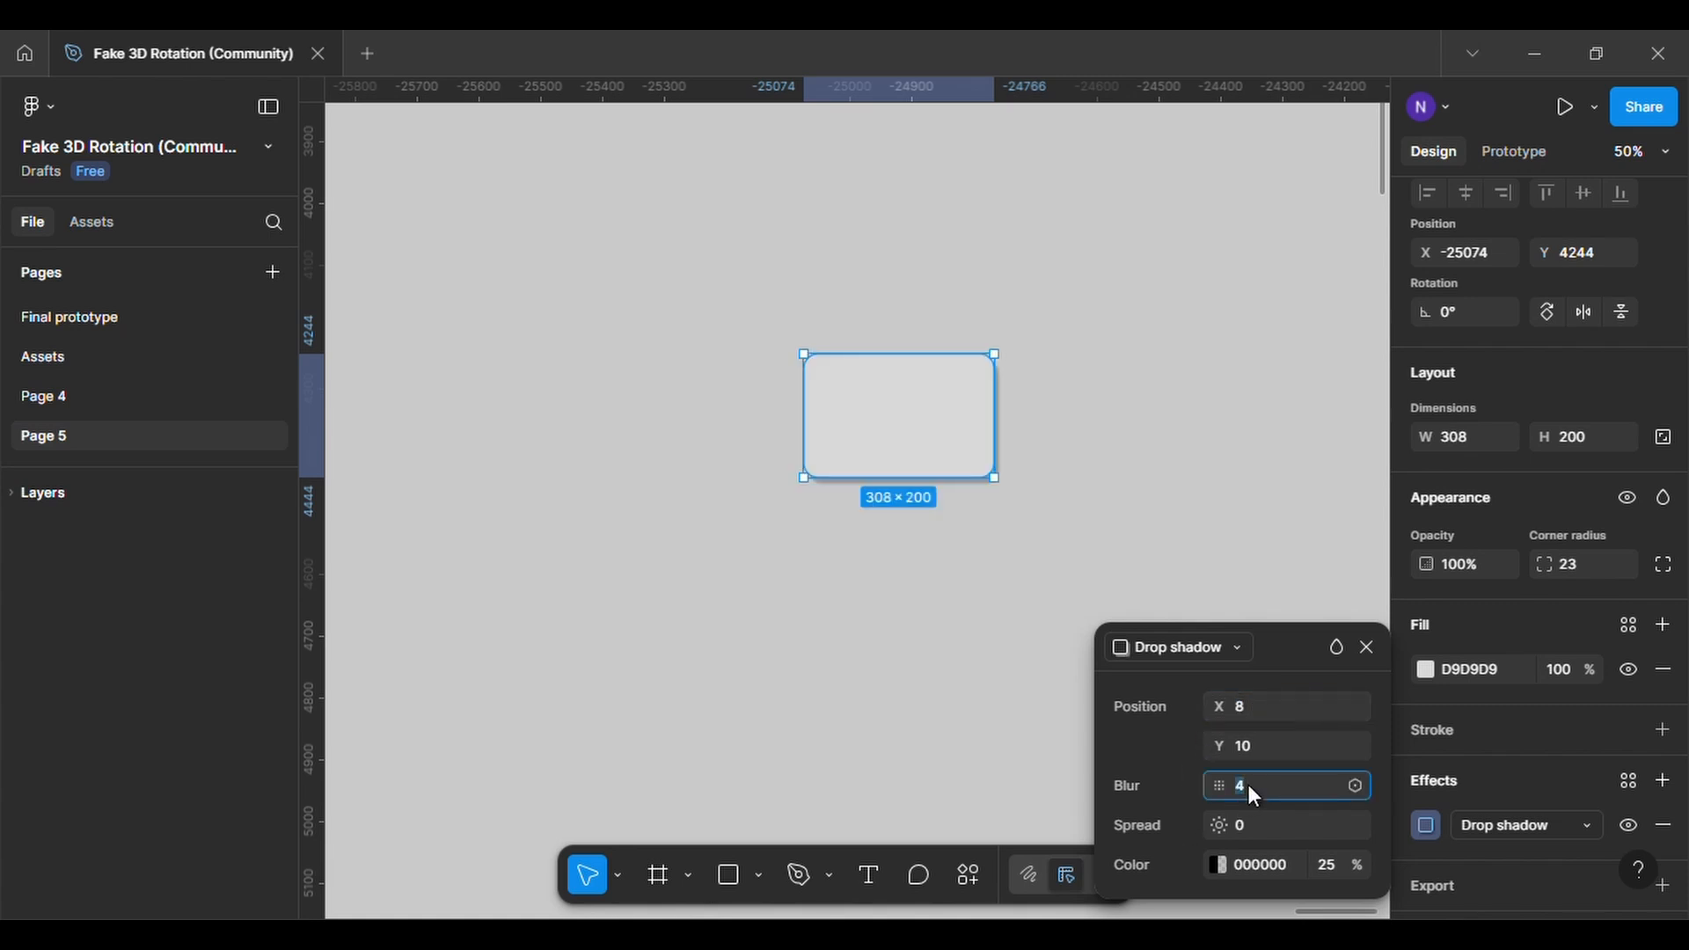
pyautogui.write('10')
pyautogui.press('Return')
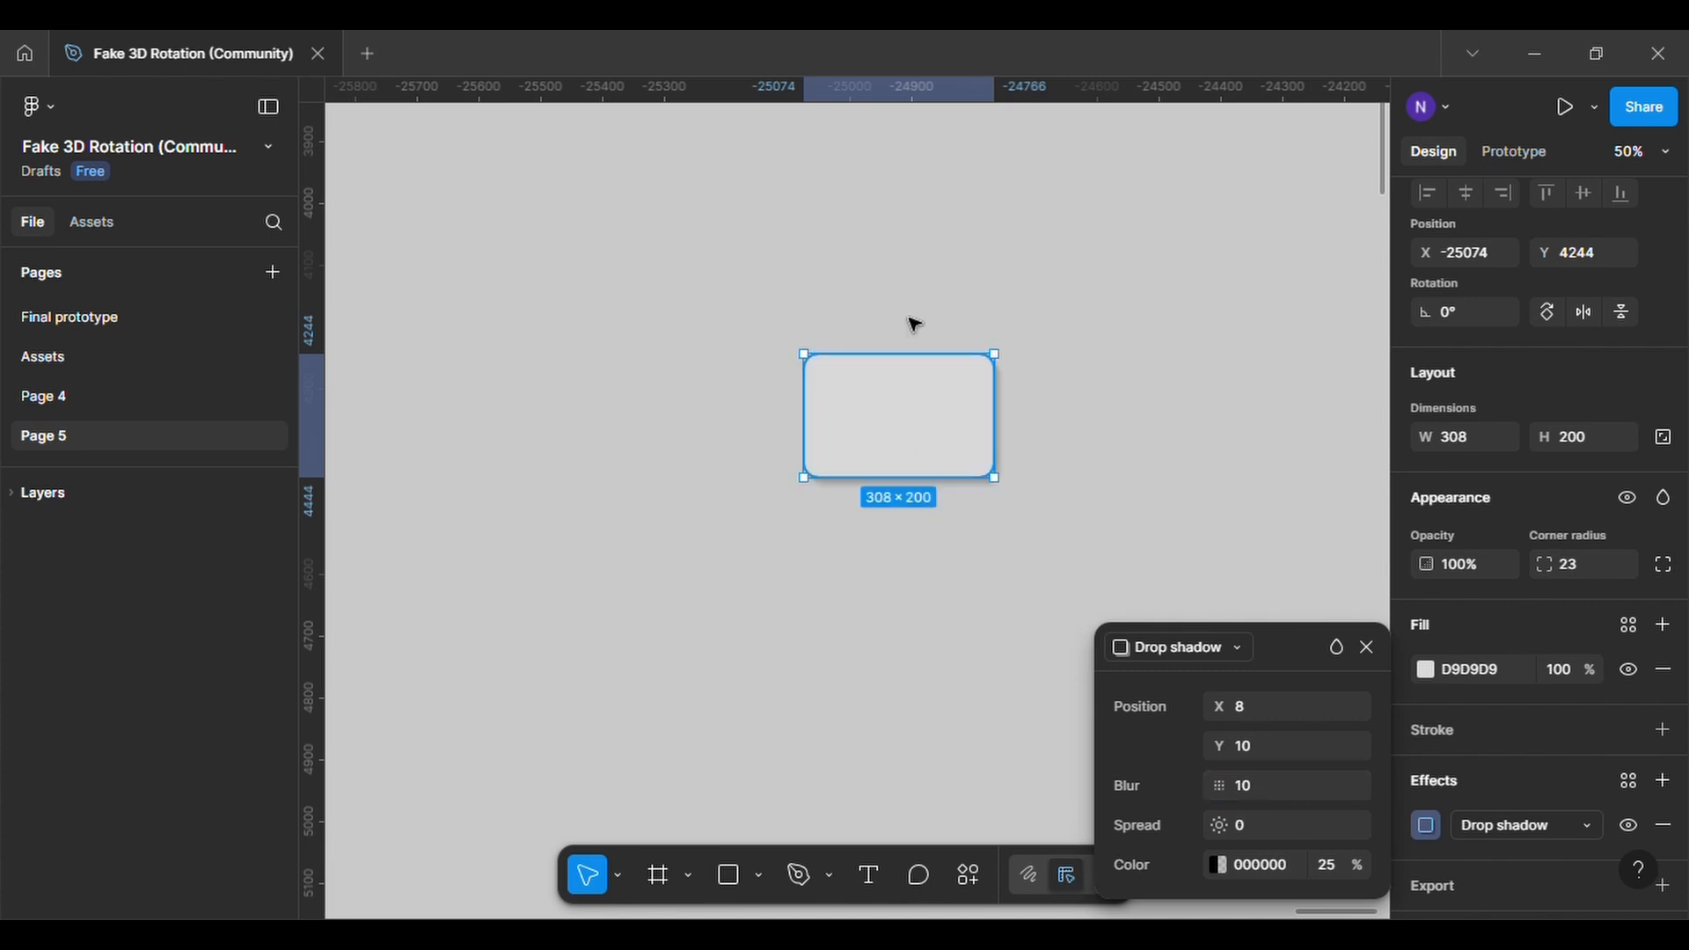
pyautogui.click(1365, 647)
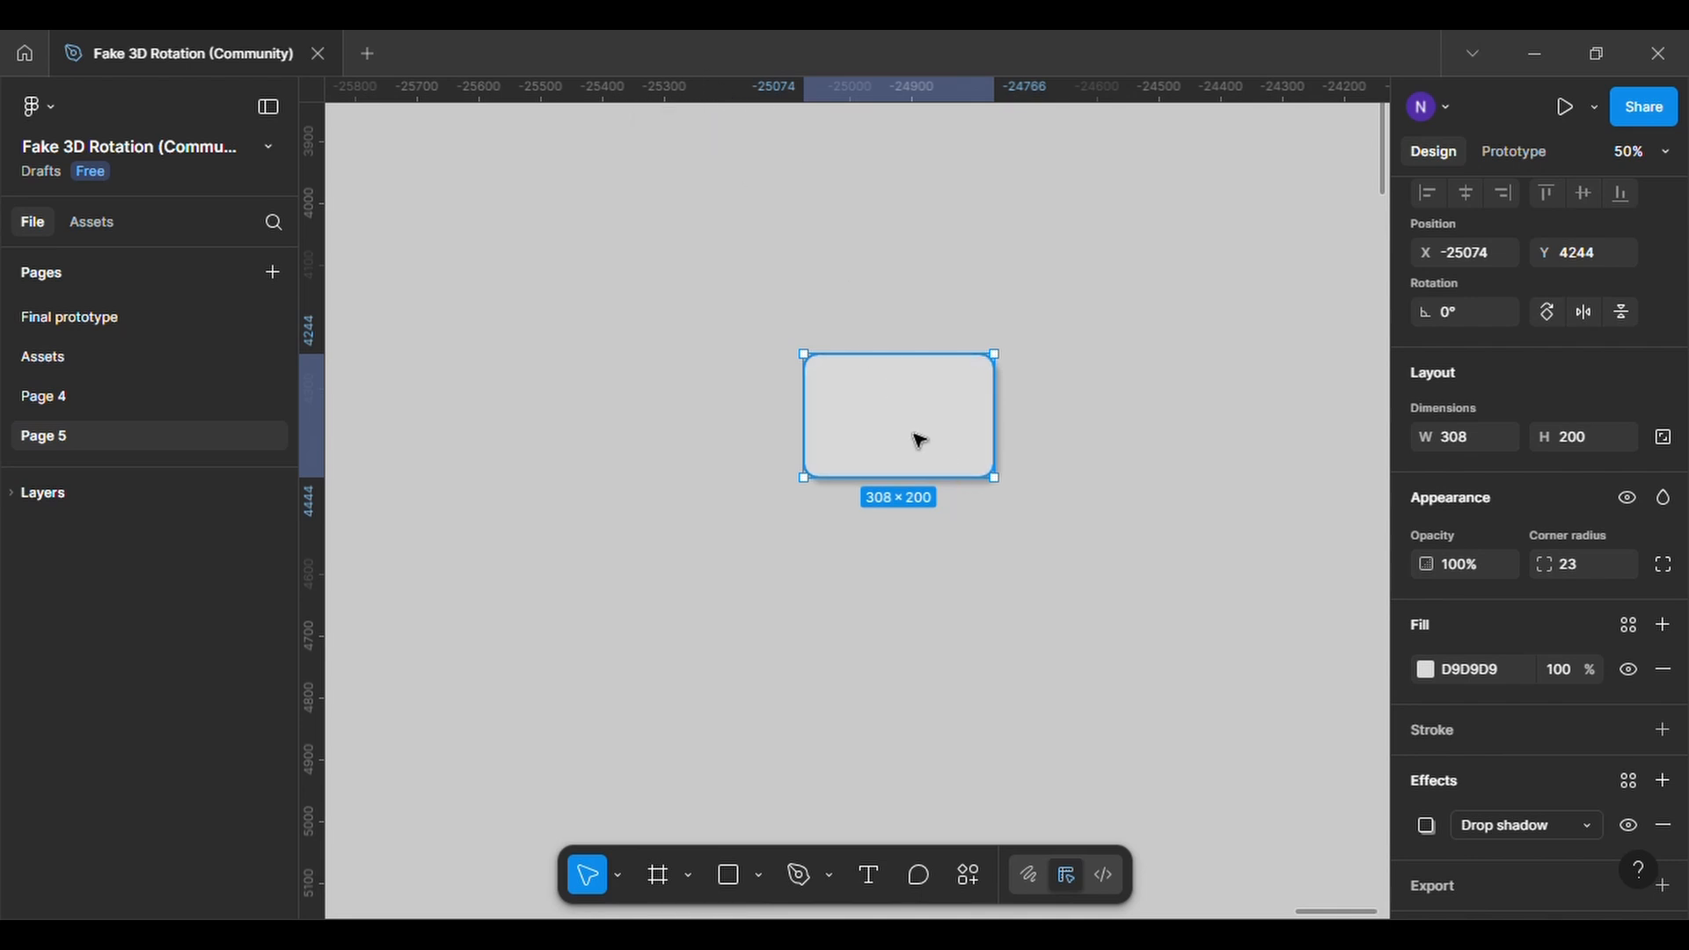
# Duplicate the rounded rectangle twice in a horizontal row, with gaps of about 124 between the three cards
pyautogui.moveTo(894, 431); pyautogui.dragTo(1335, 435)
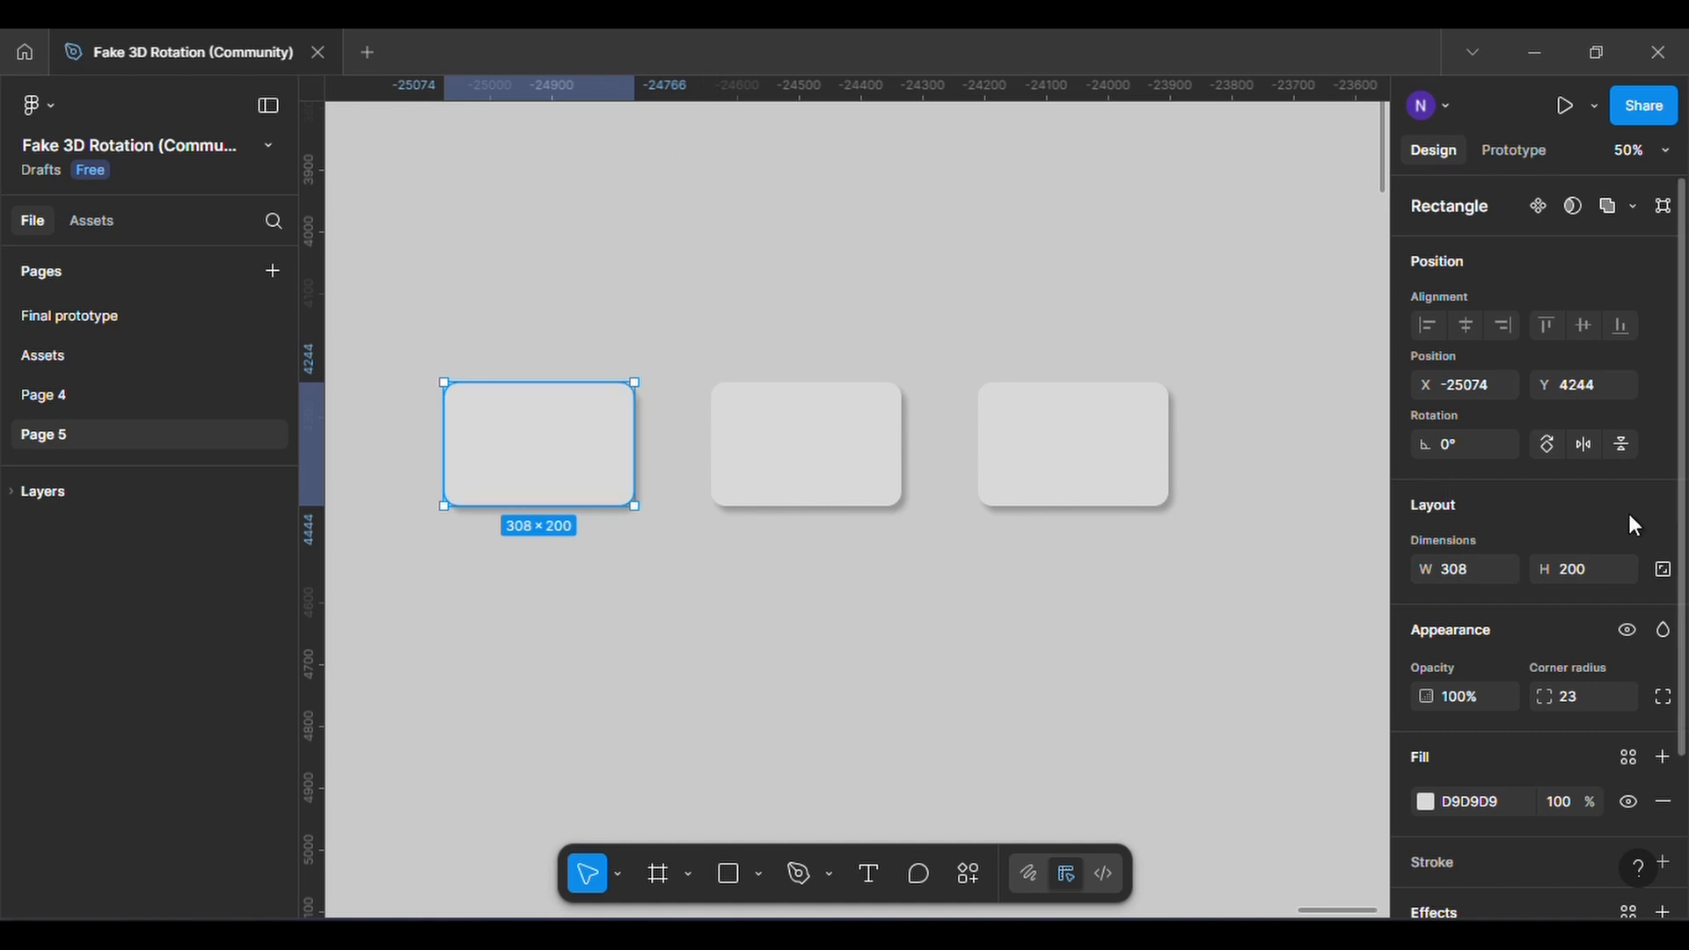
# Replace the first card's solid fill with the image bi2 from the Pictures folder
pyautogui.scroll(-2, 1551, 662)
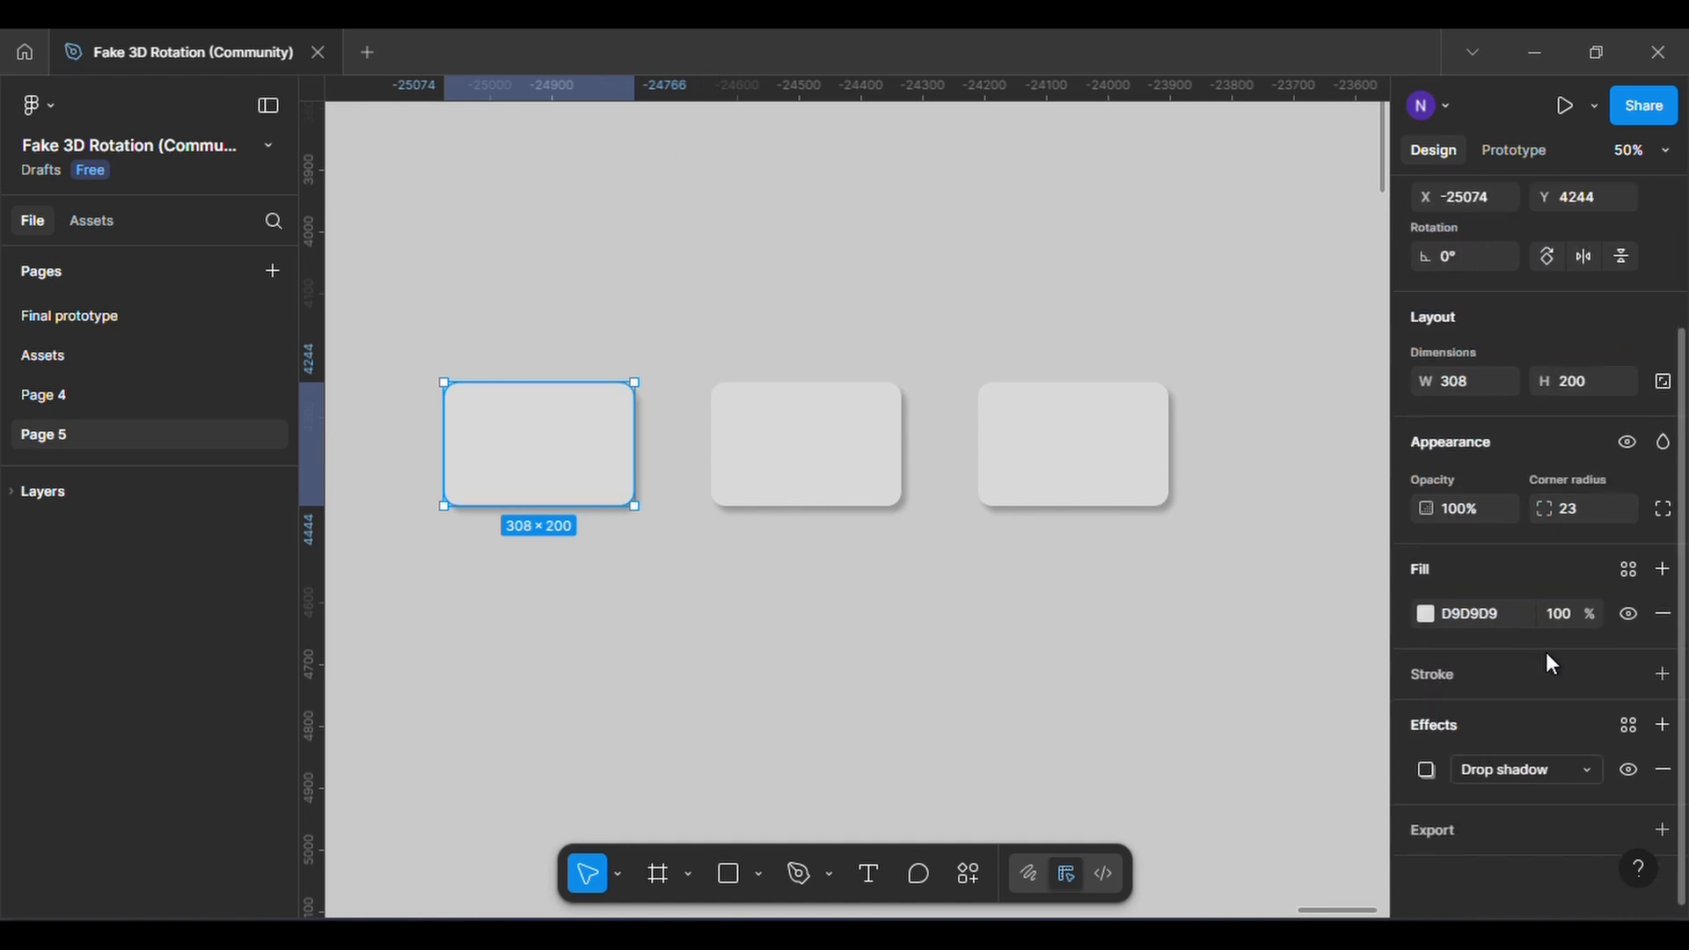
pyautogui.click(1427, 614)
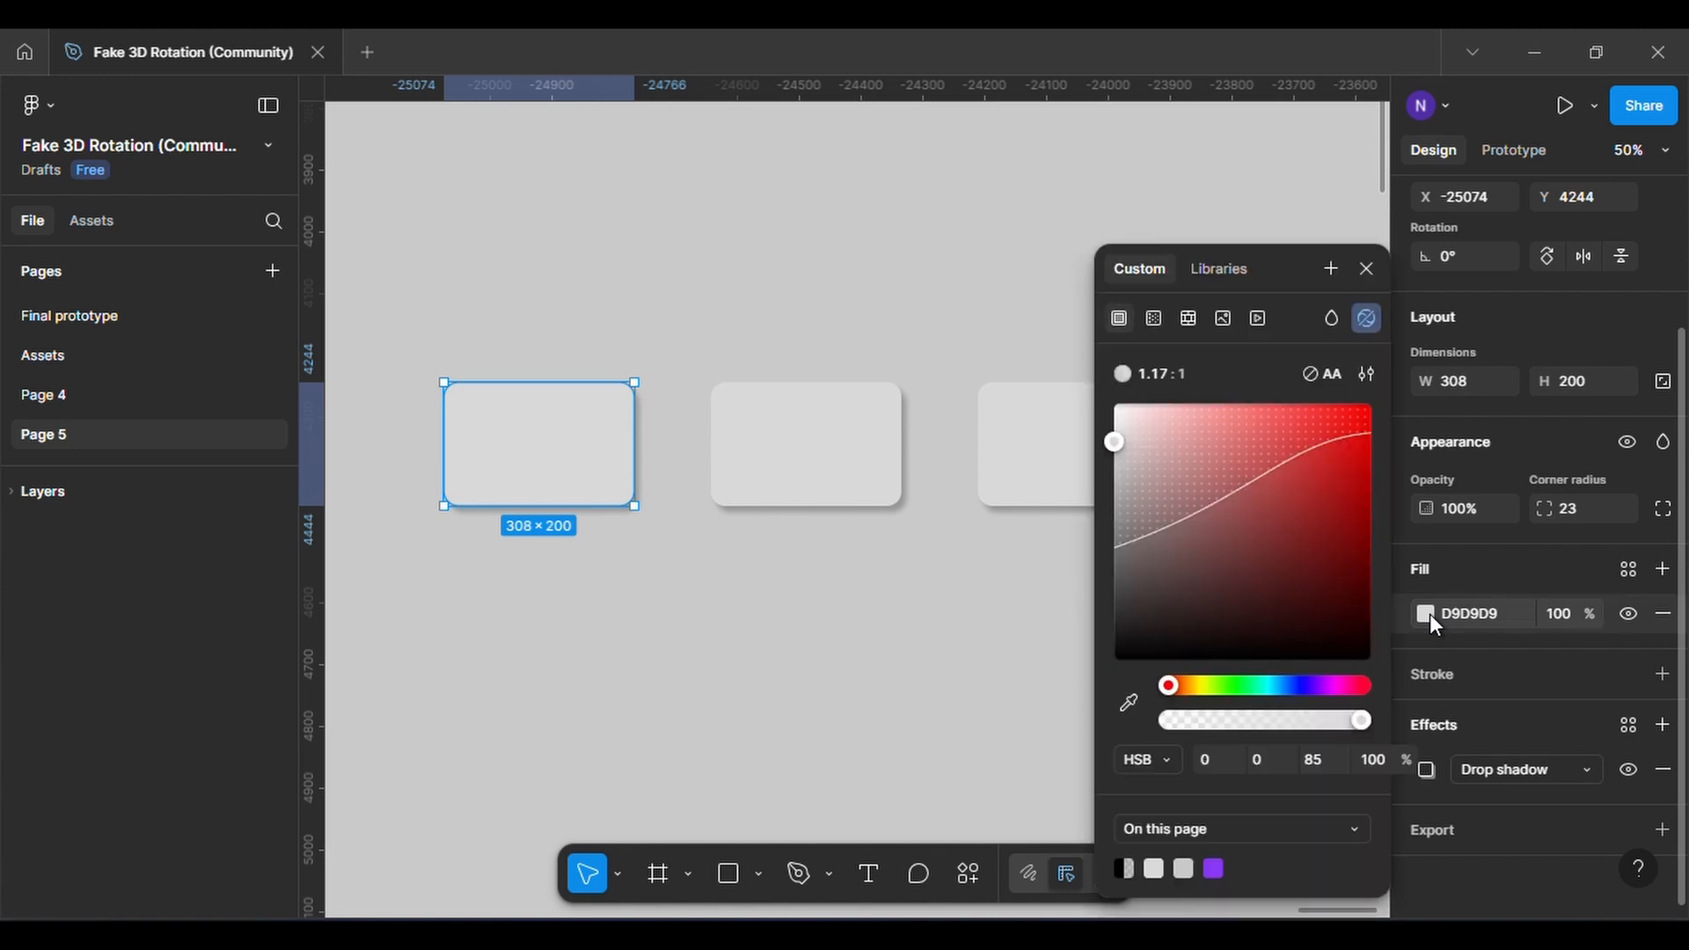
pyautogui.click(1223, 318)
pyautogui.click(1267, 512)
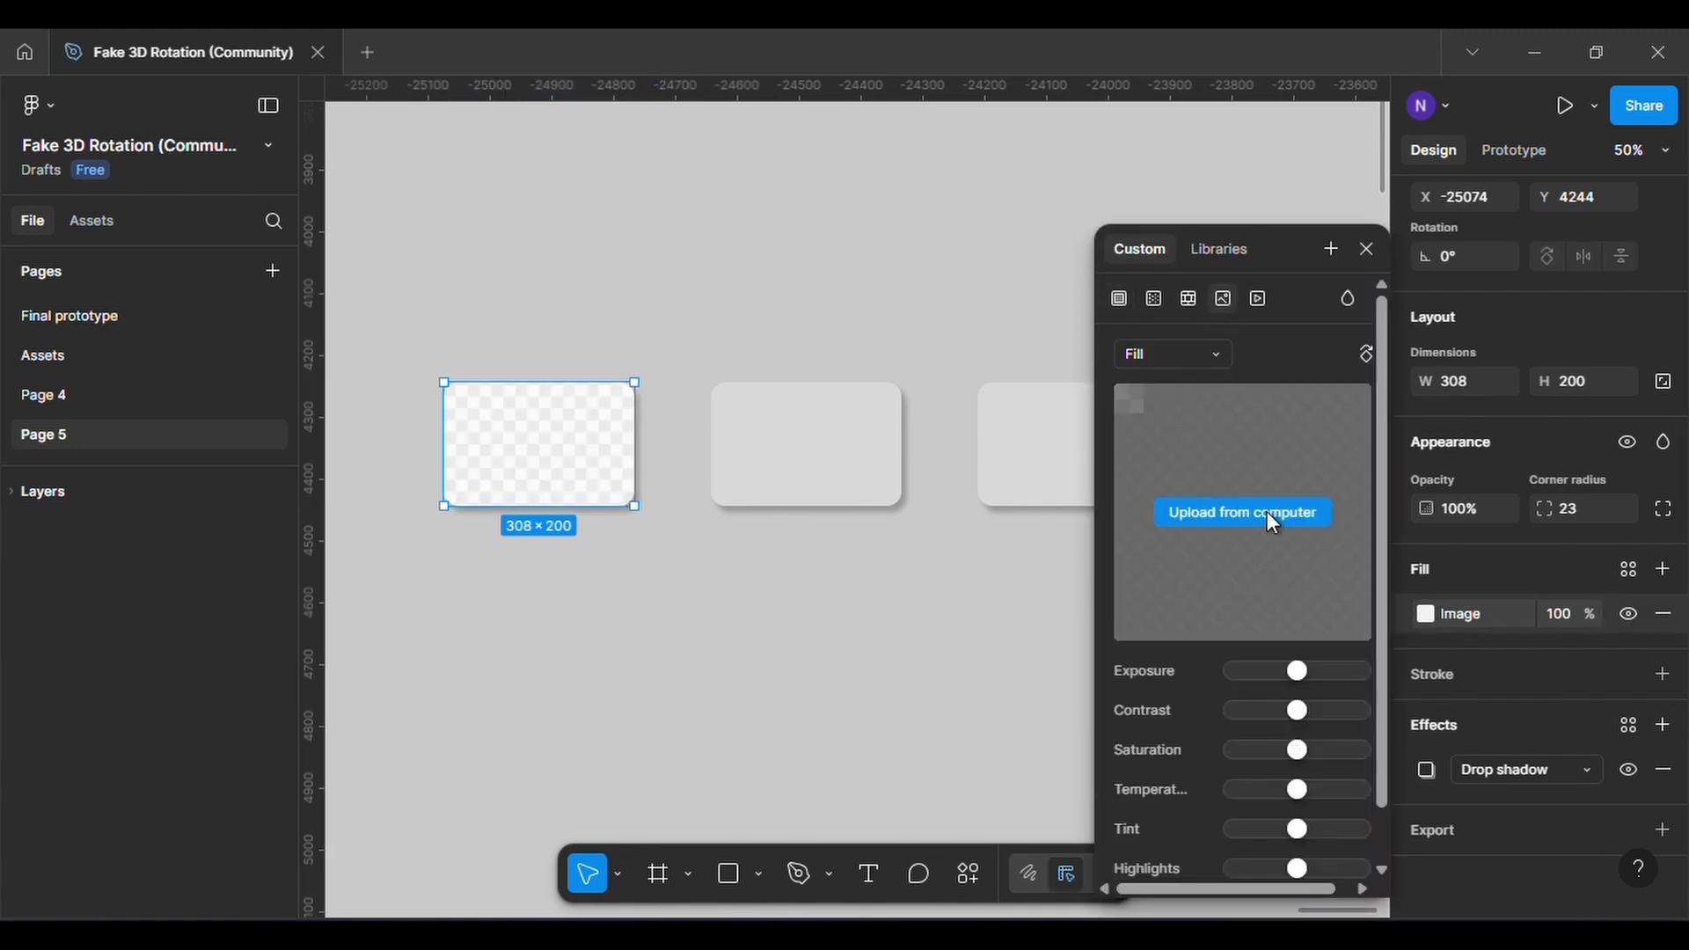
pyautogui.scroll(-3, 466, 343)
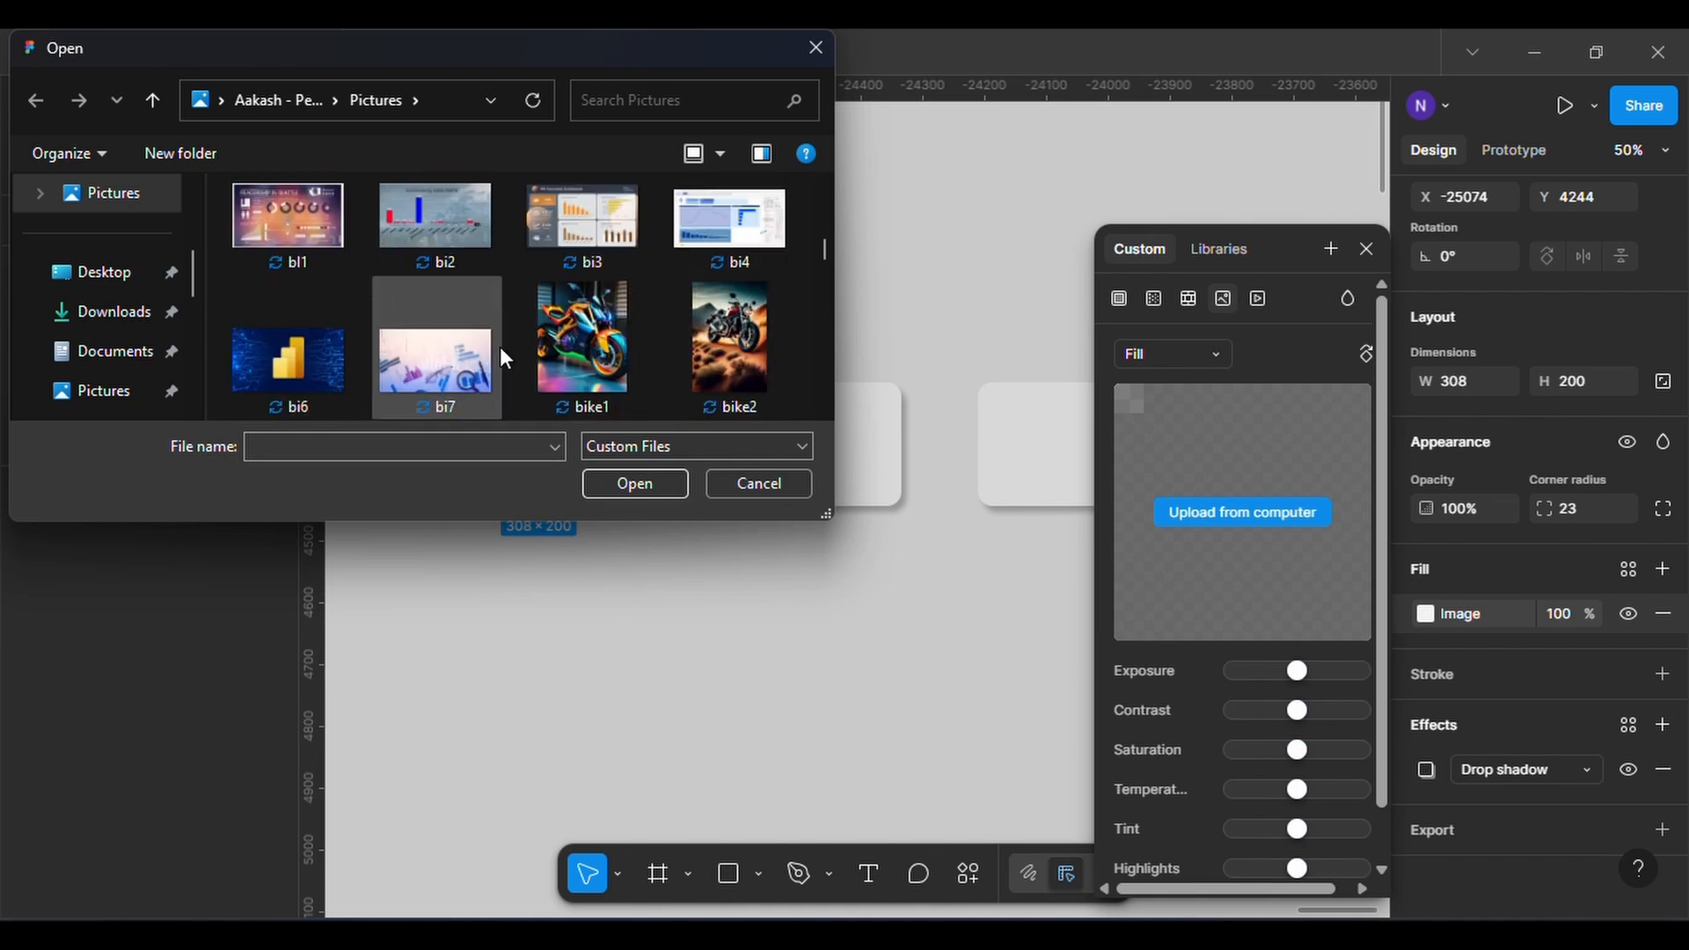
pyautogui.scroll(-2, 484, 312)
pyautogui.scroll(-2, 466, 325)
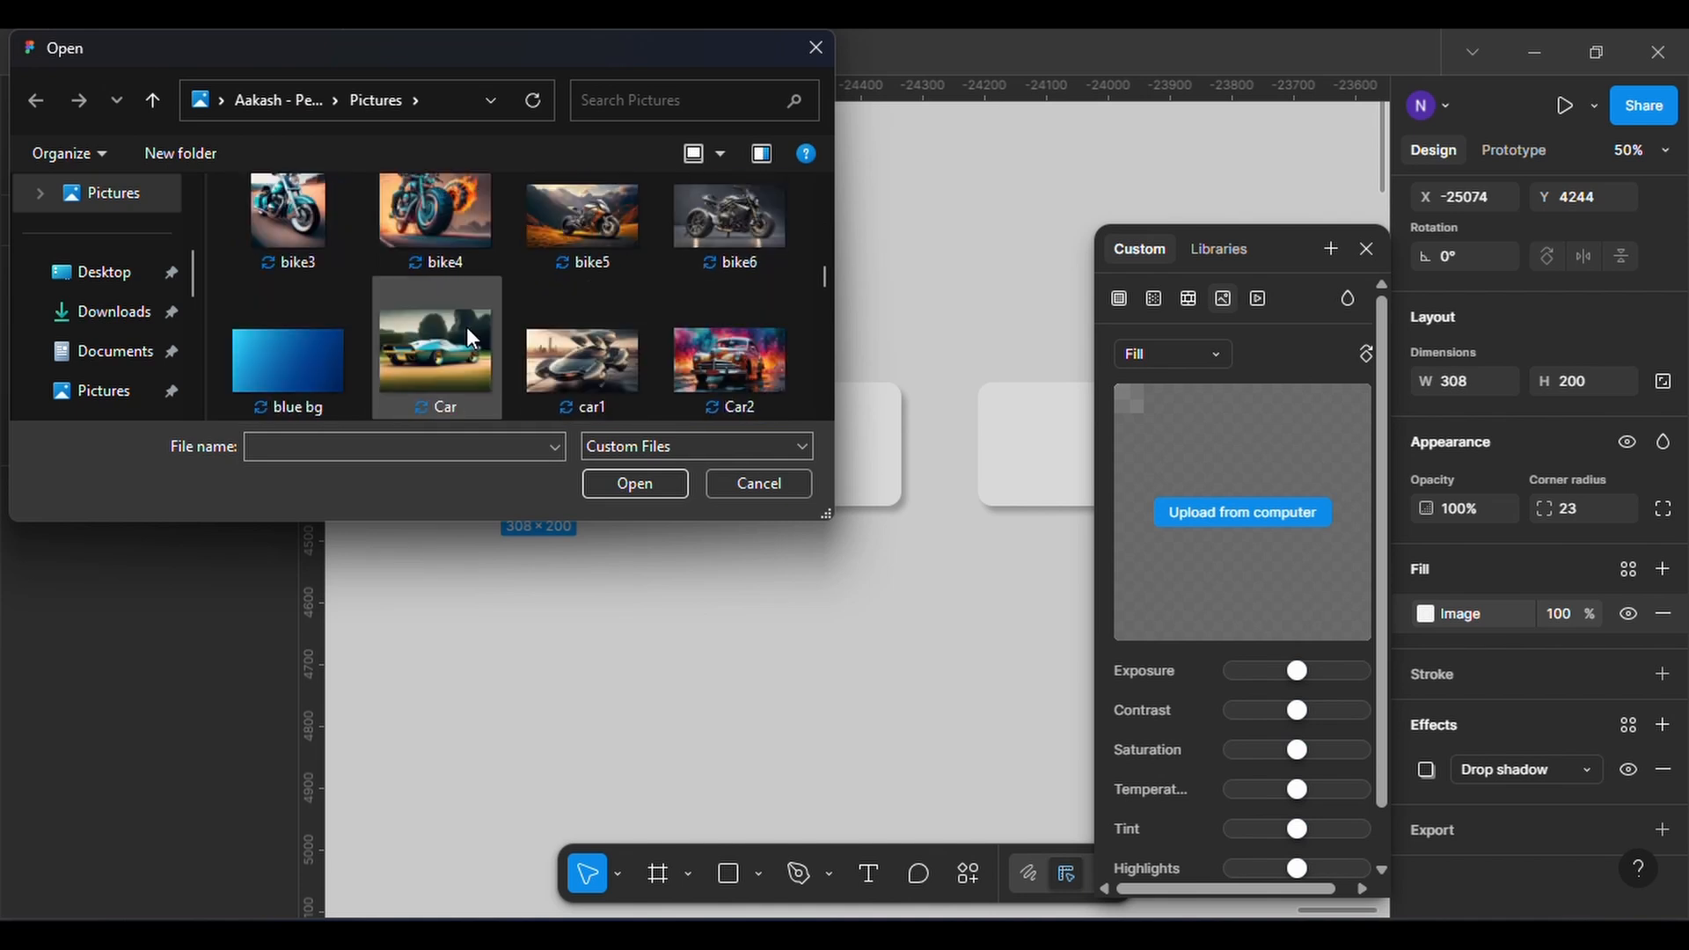
pyautogui.scroll(5, 466, 325)
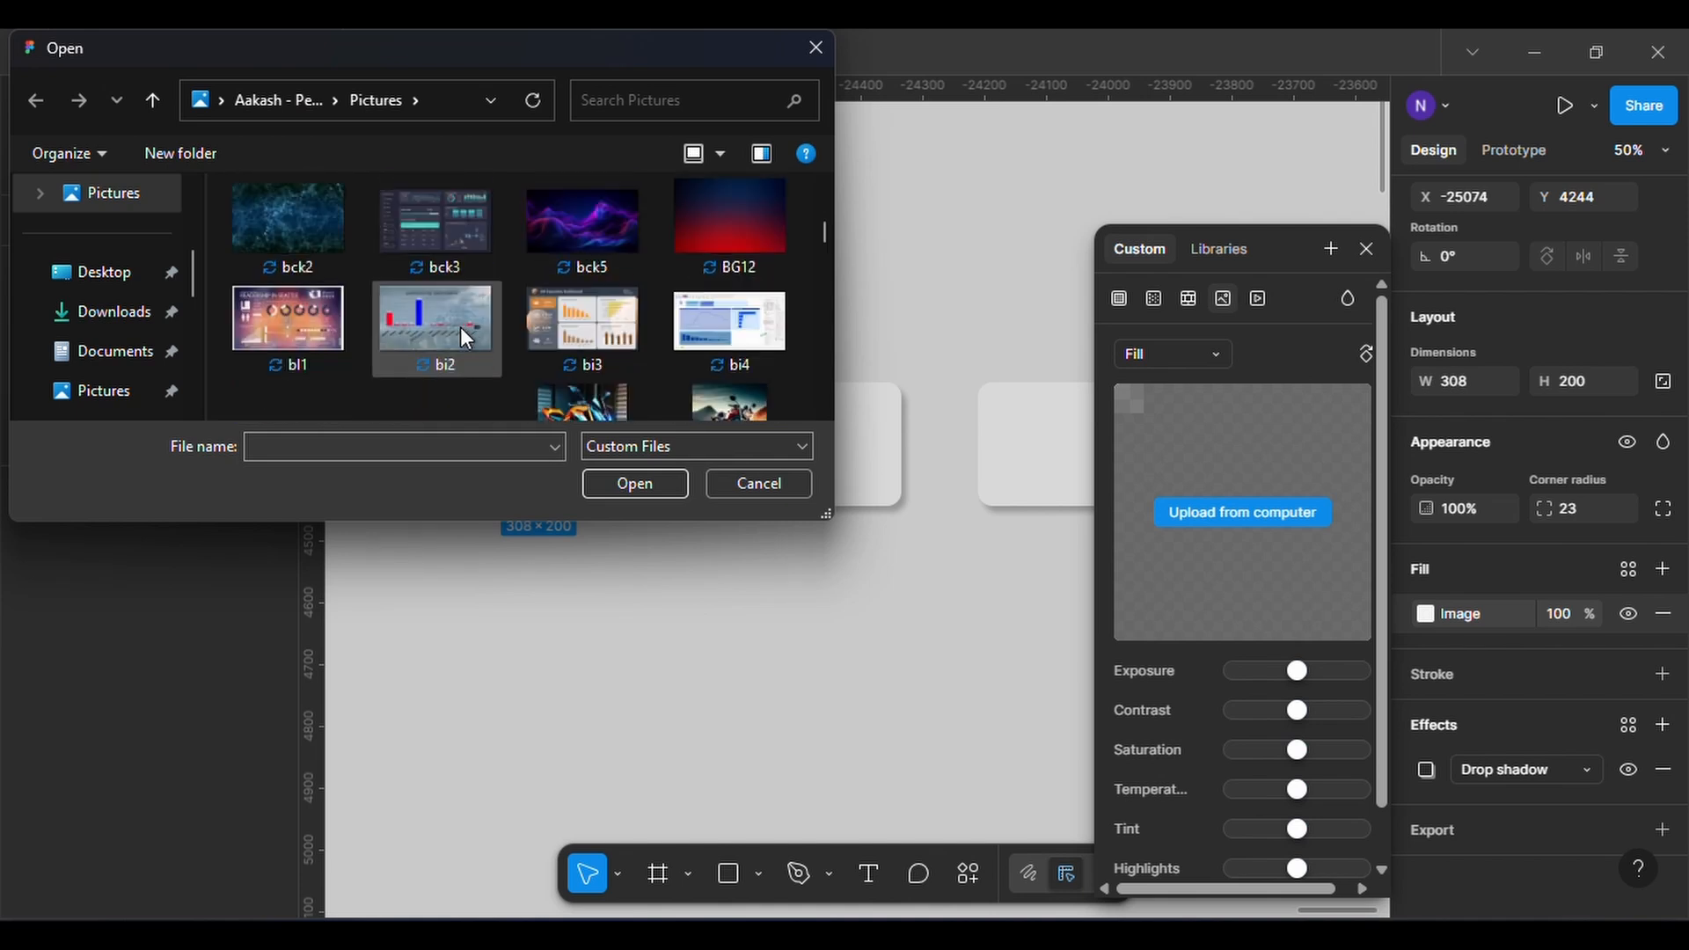
pyautogui.click(431, 325)
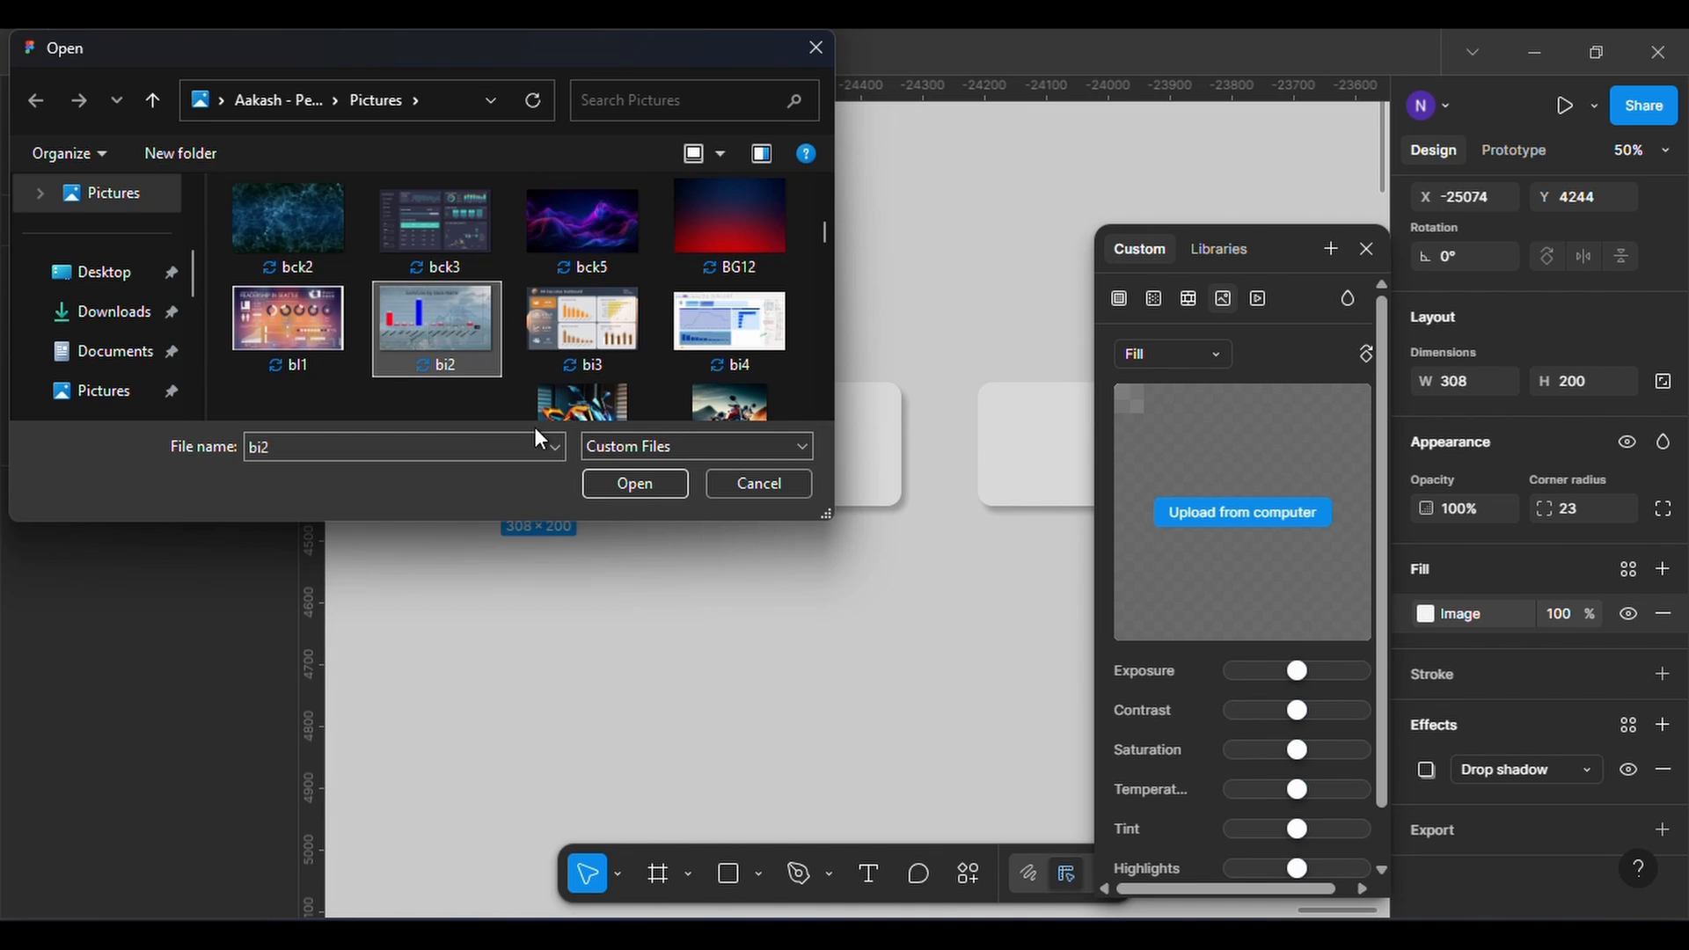
pyautogui.click(607, 481)
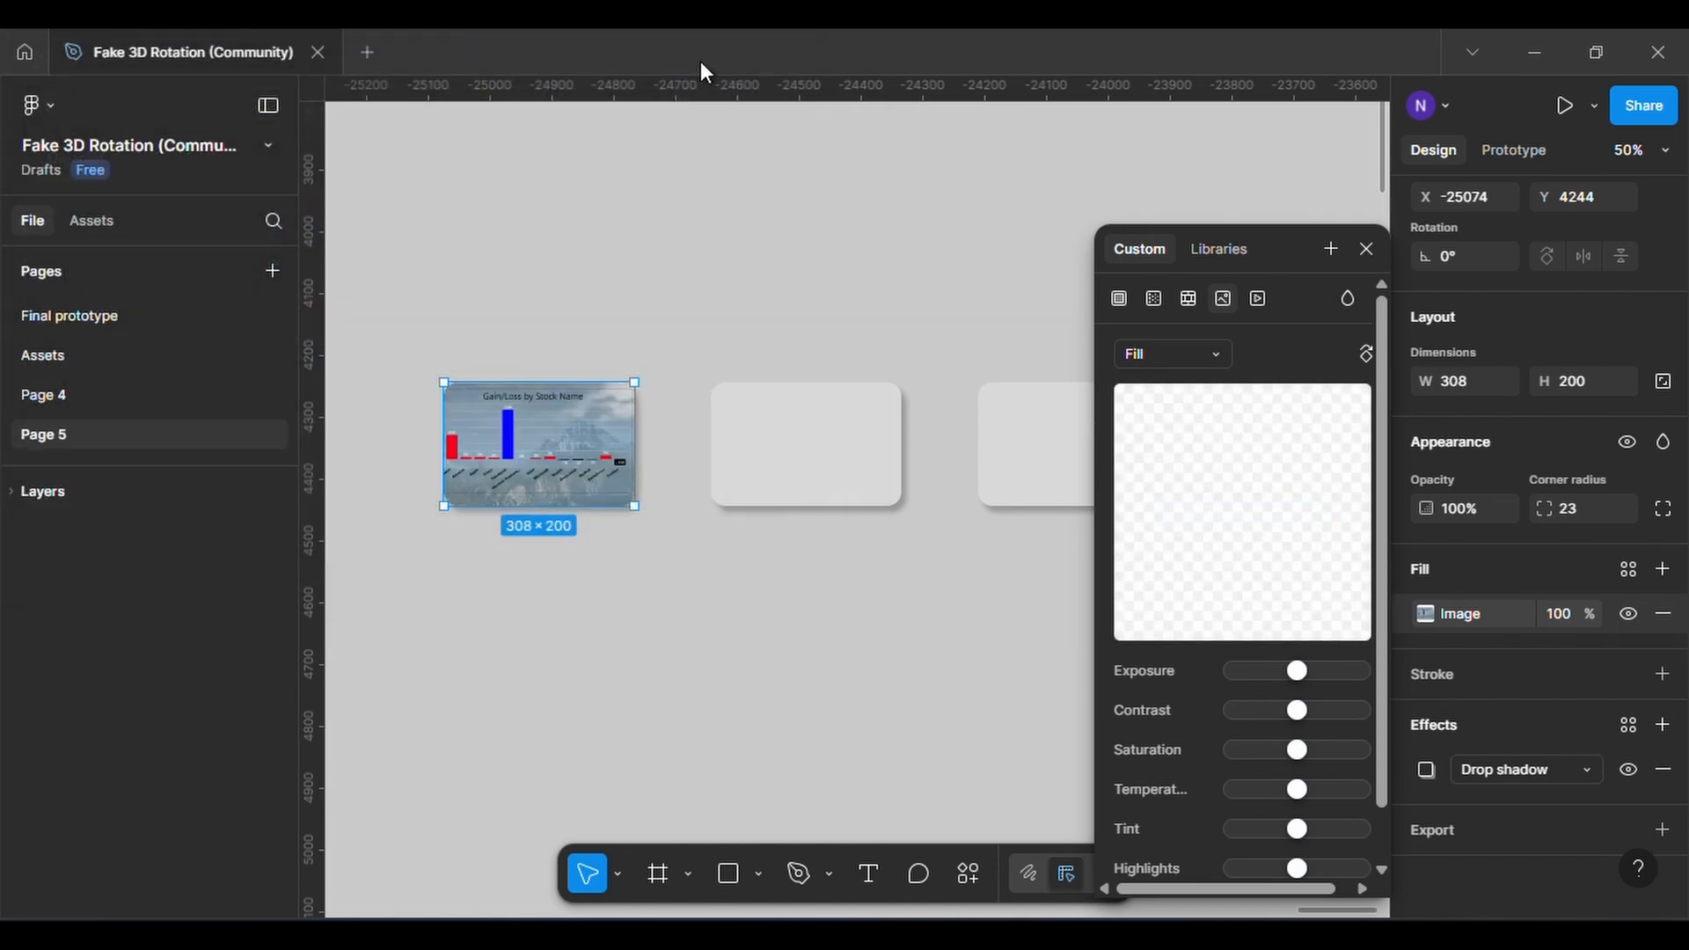
pyautogui.press('Escape')
# Replace the middle card's solid fill with the image bi3 from the Pictures folder
pyautogui.click(799, 426)
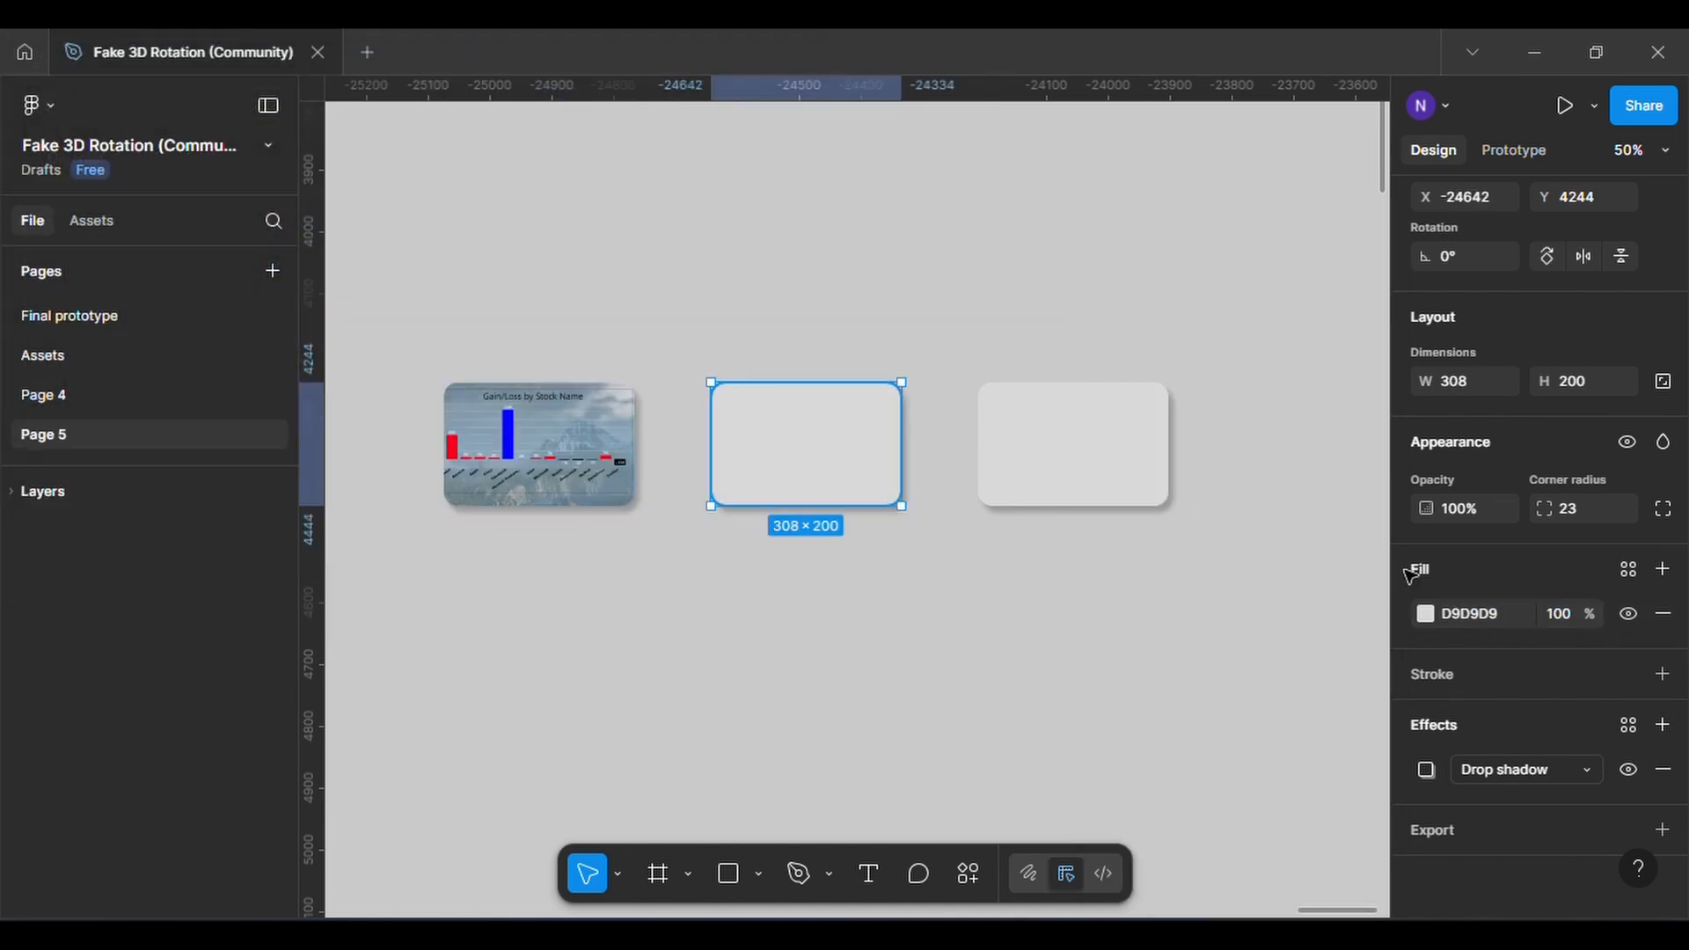
pyautogui.click(1427, 612)
pyautogui.click(1225, 316)
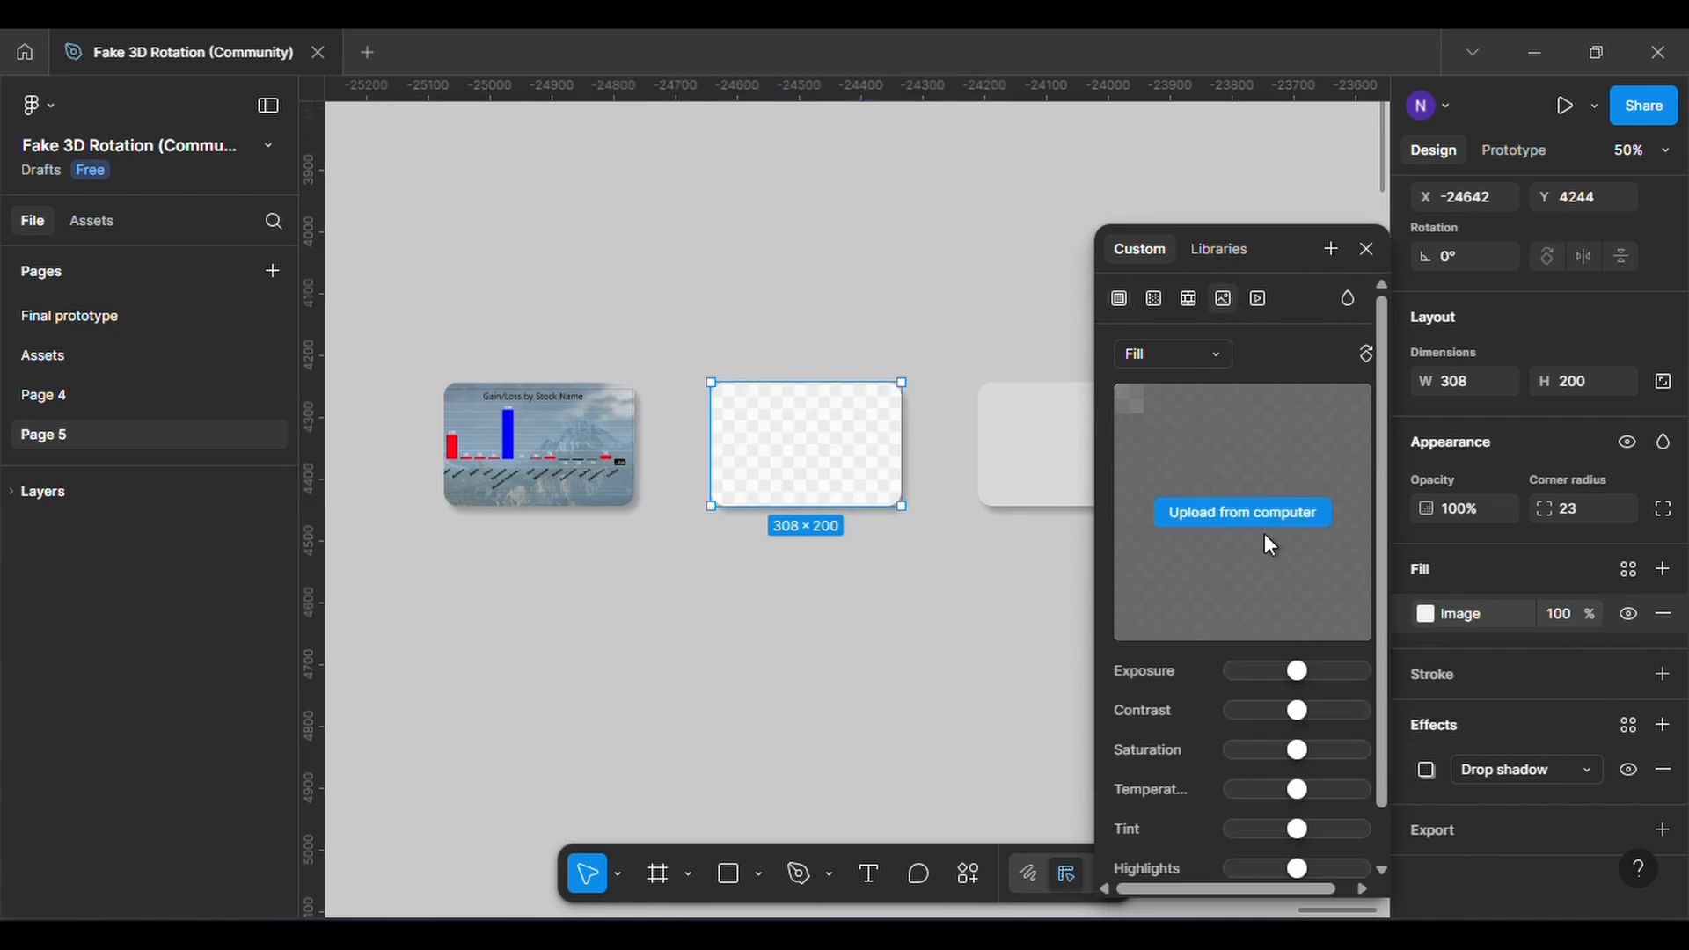
pyautogui.click(1265, 512)
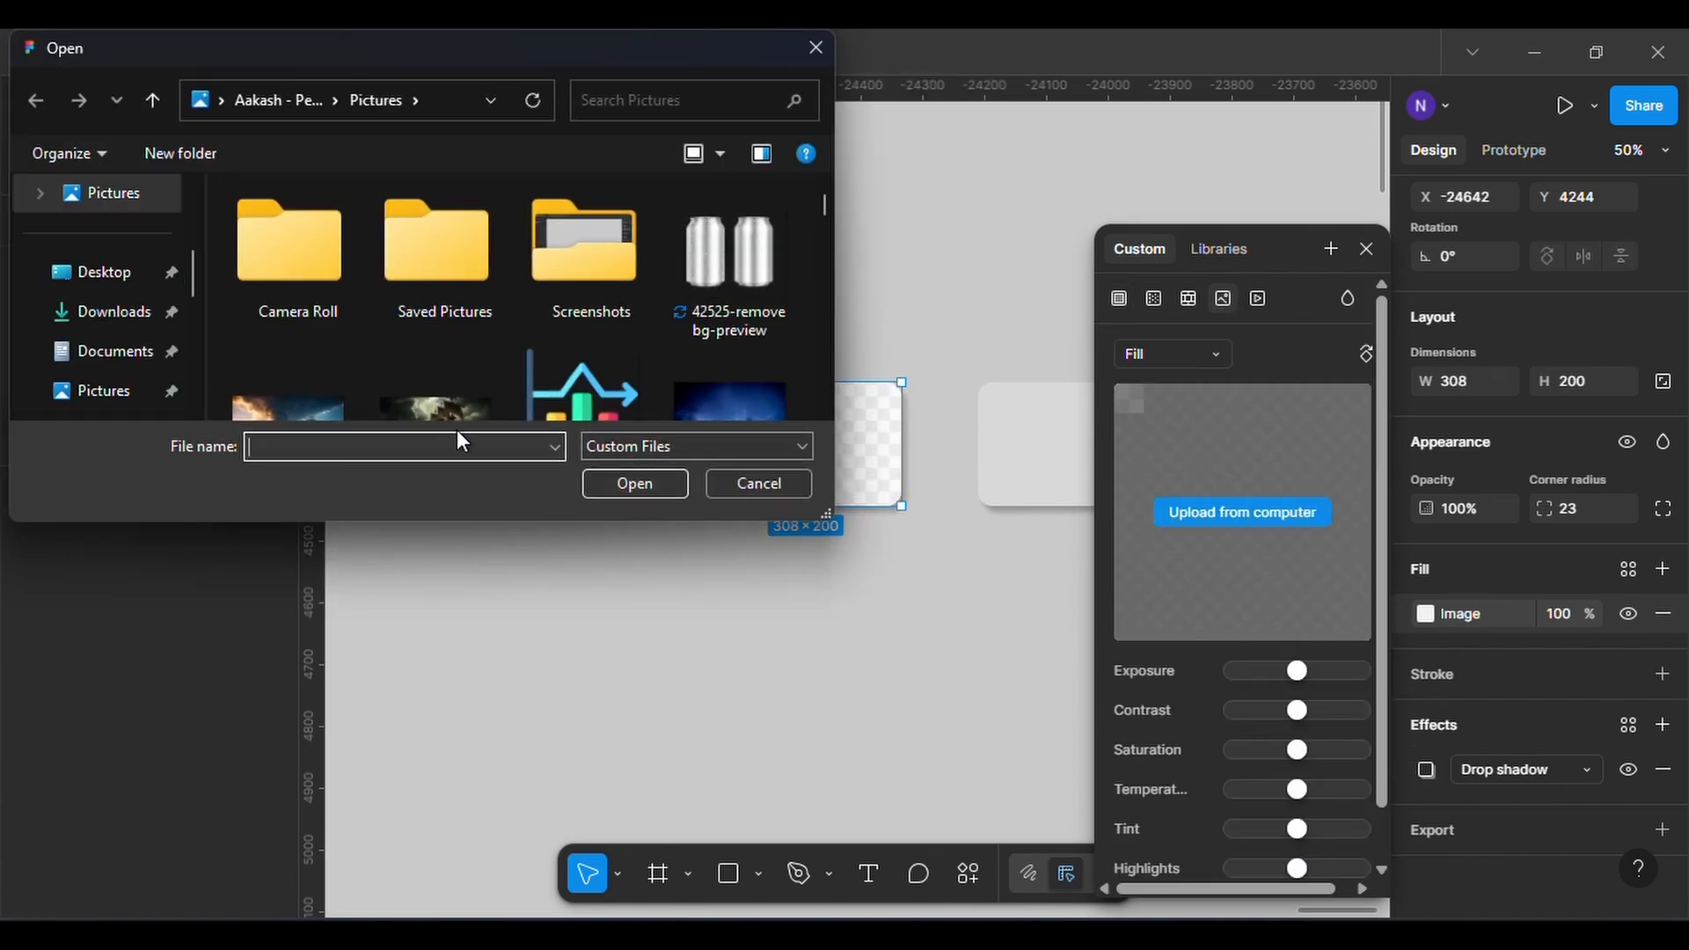
pyautogui.click(431, 362)
pyautogui.scroll(-3, 431, 363)
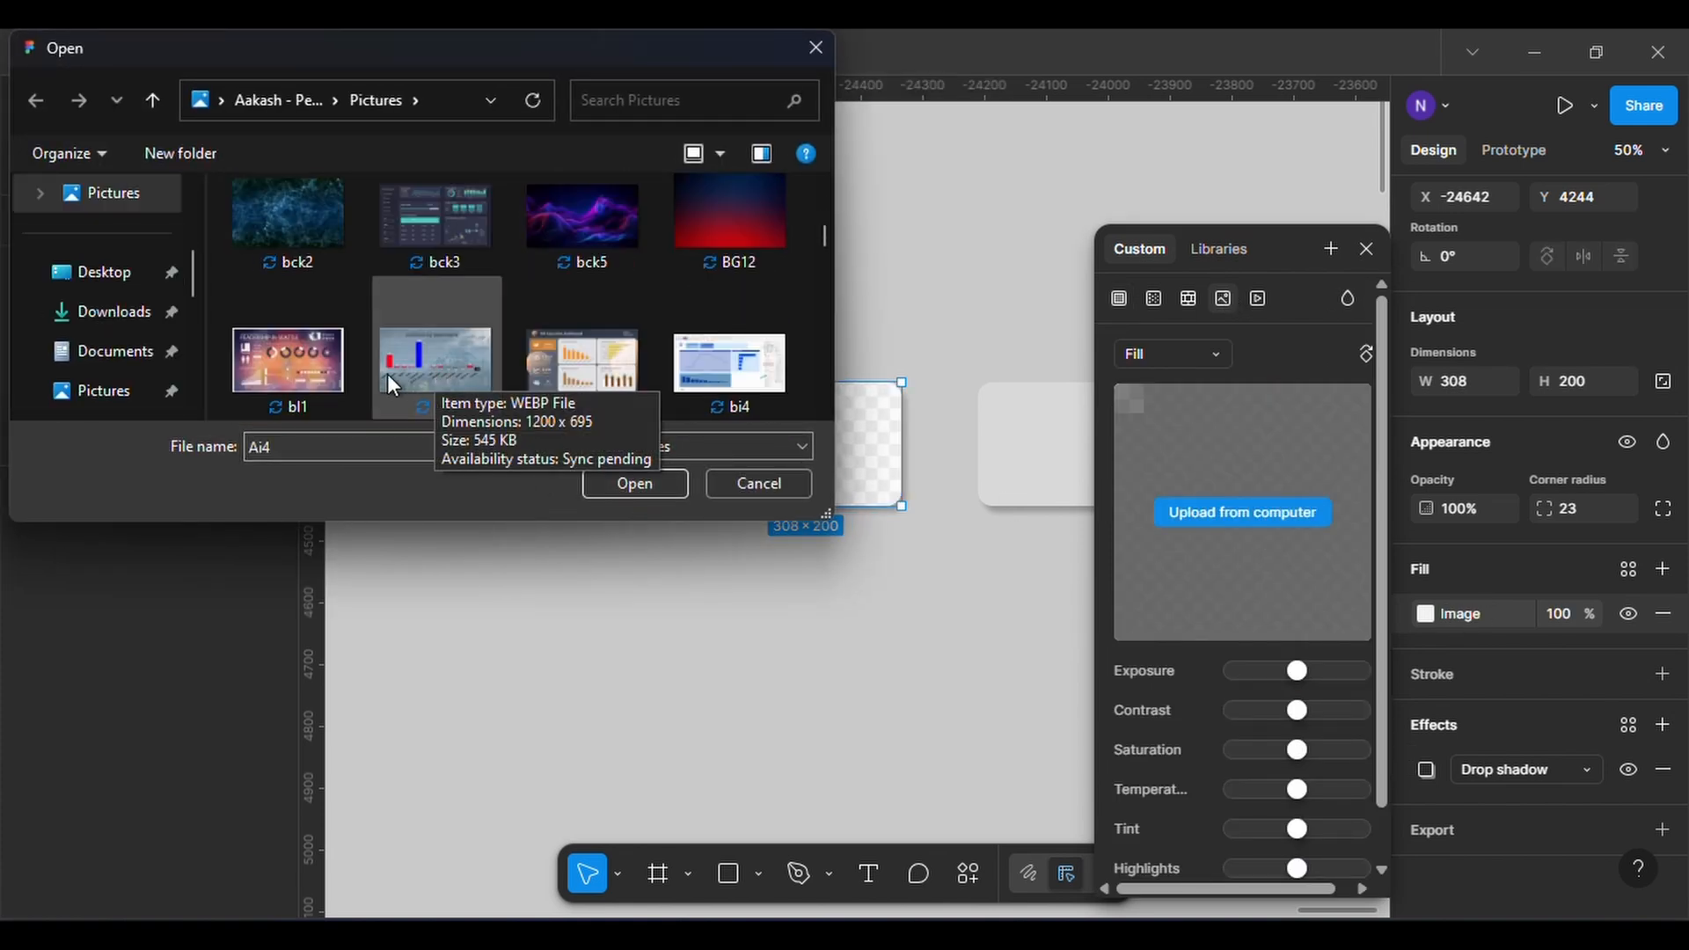
pyautogui.click(568, 378)
pyautogui.click(632, 487)
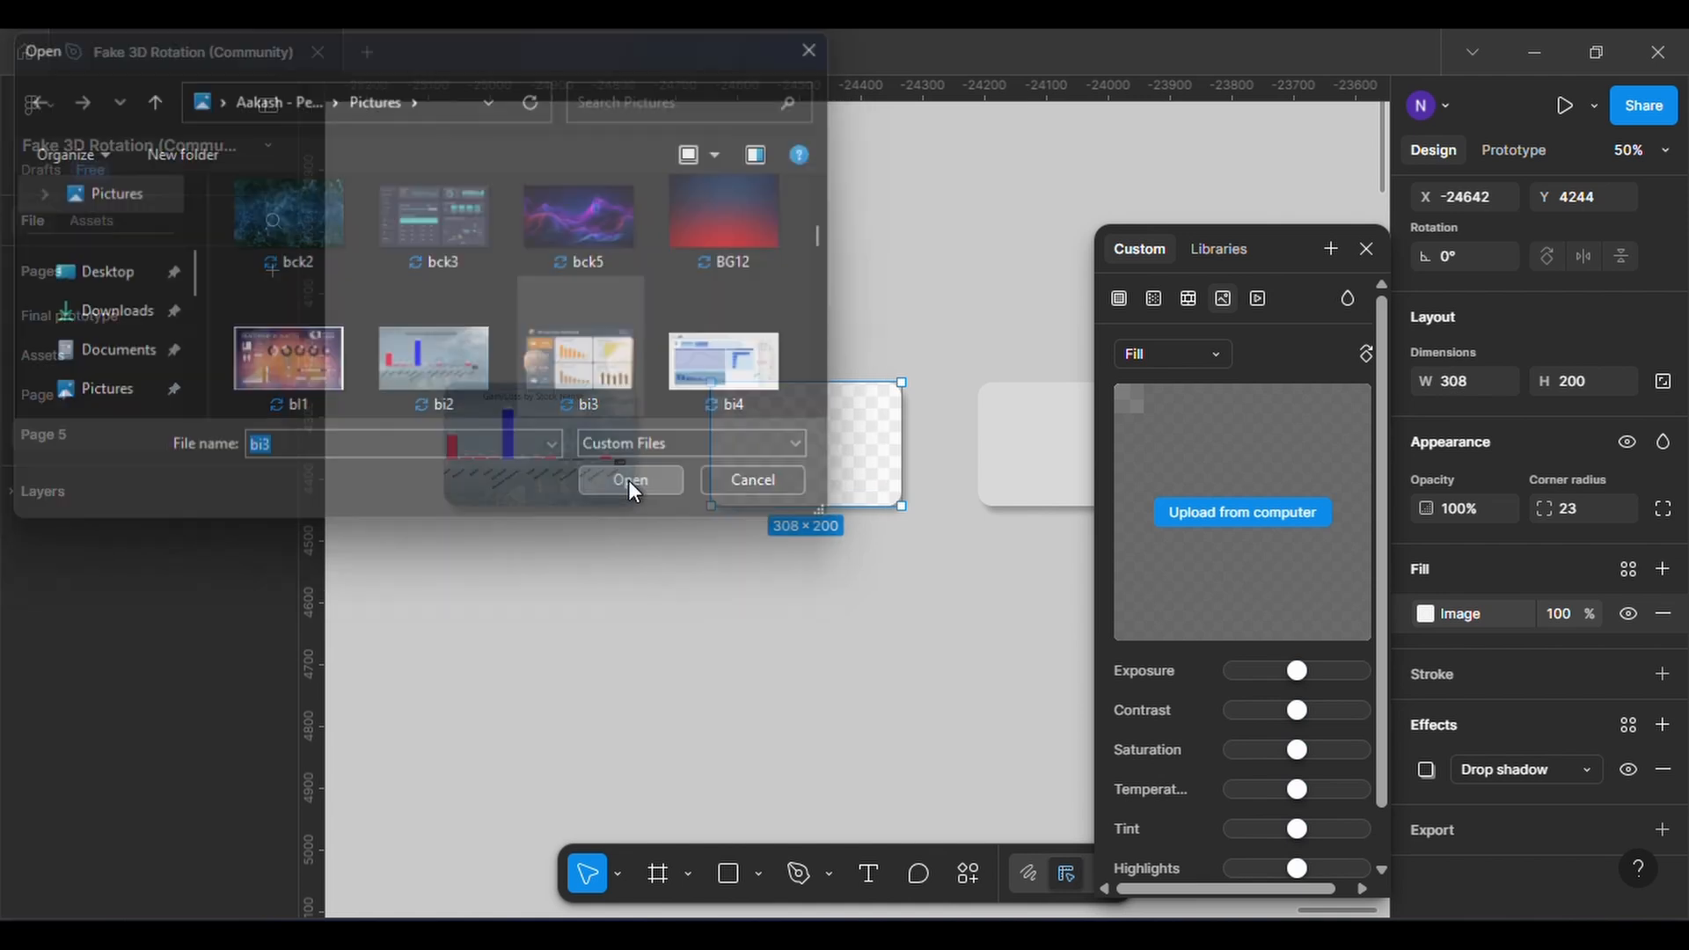
pyautogui.click(1366, 249)
# Replace the third card's solid fill with the image bi6 from the Pictures folder
pyautogui.click(1037, 435)
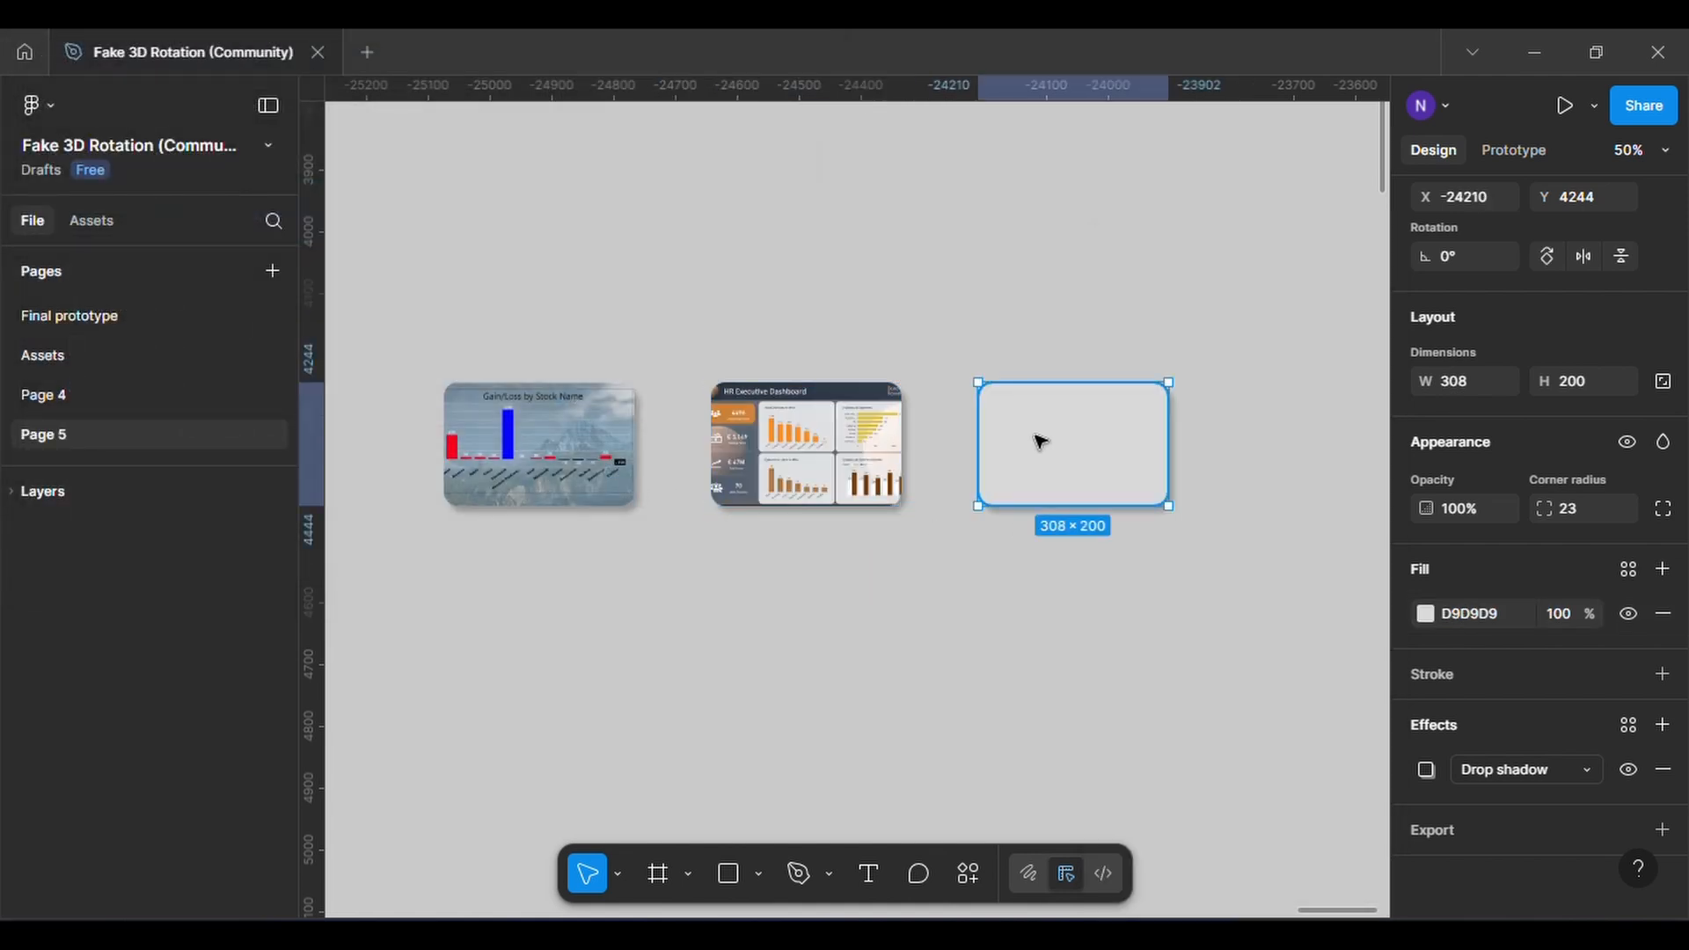
pyautogui.click(1425, 613)
pyautogui.click(1222, 319)
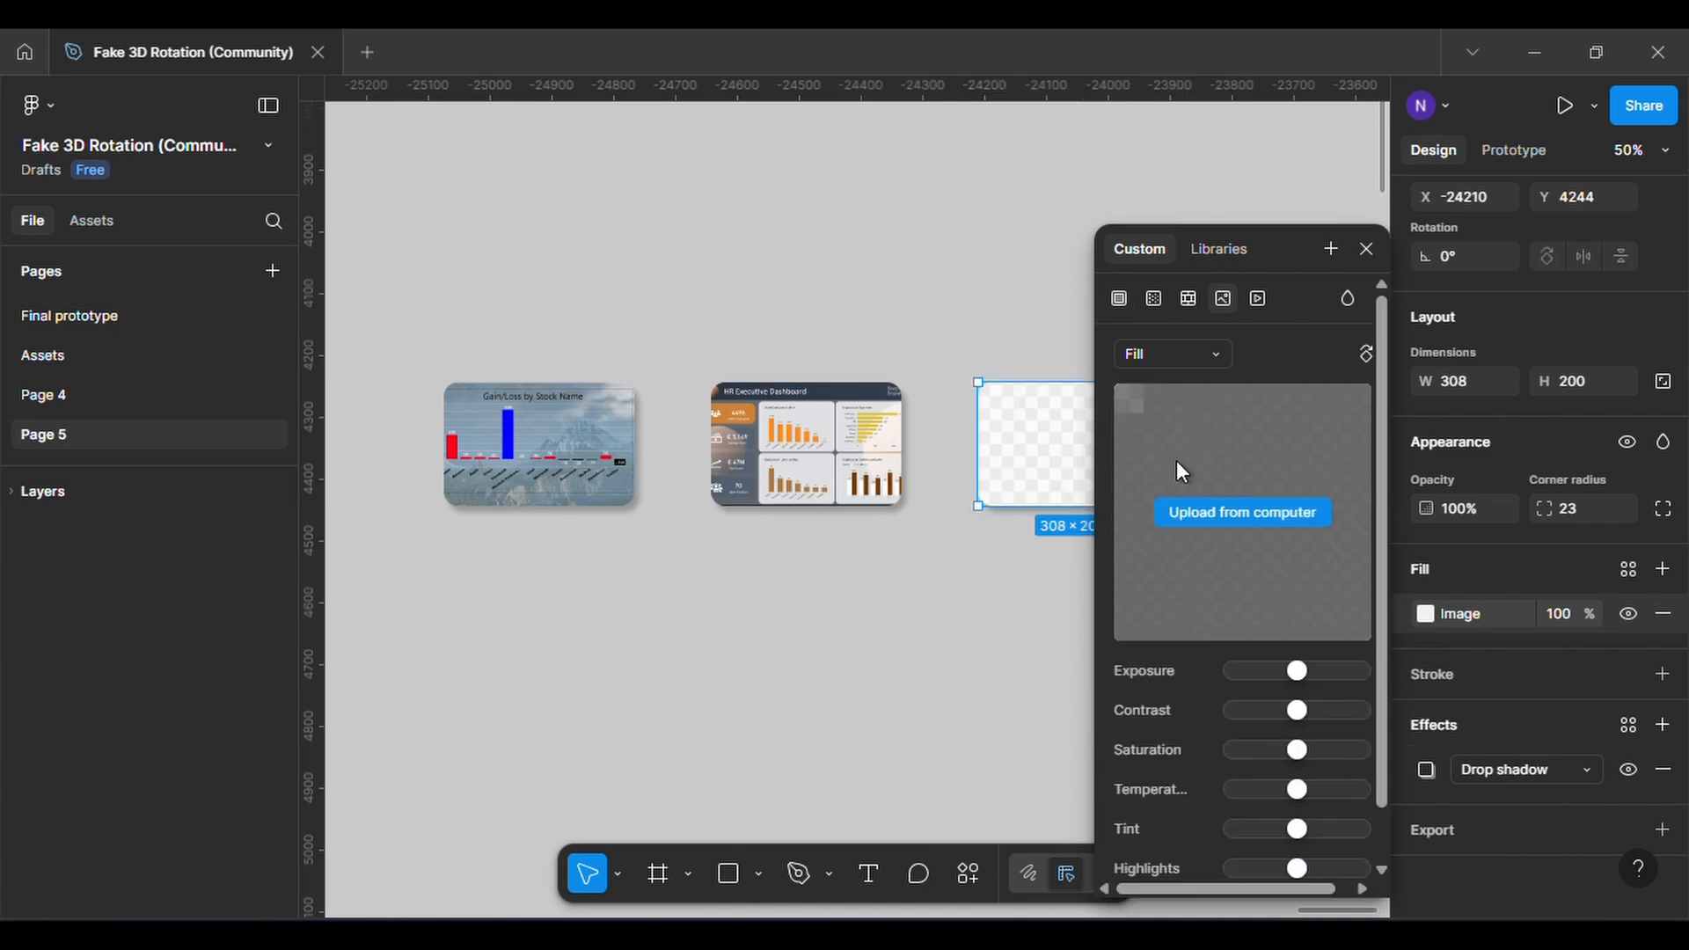
pyautogui.click(626, 366)
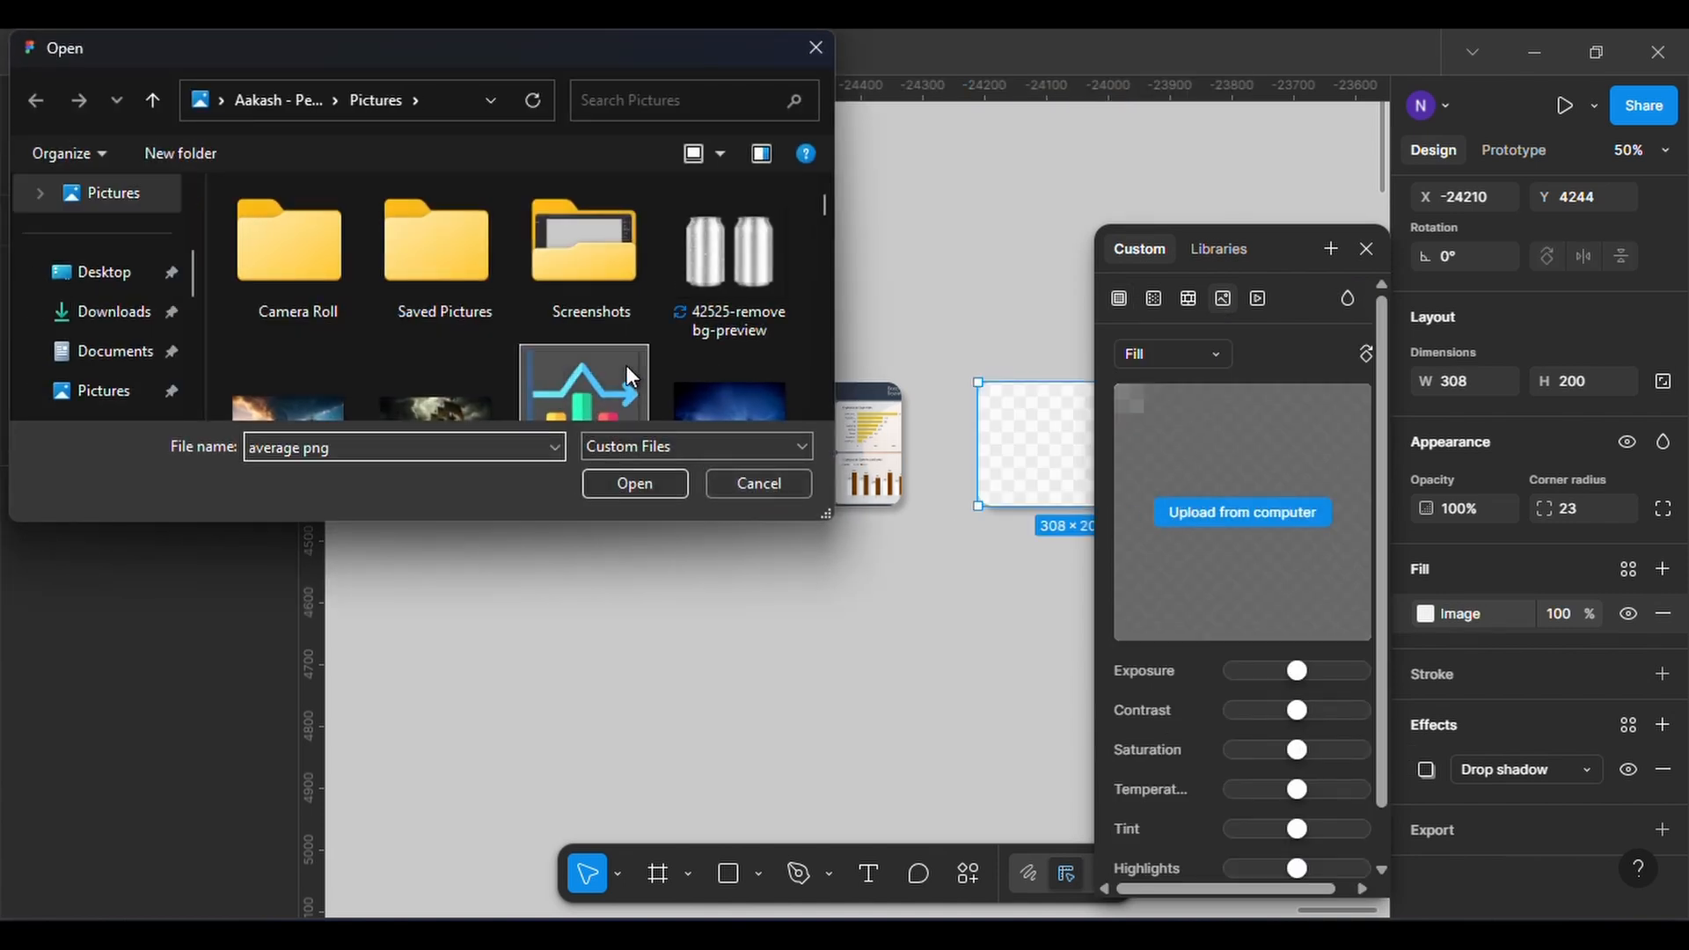
pyautogui.scroll(-2, 620, 366)
pyautogui.scroll(-2, 422, 350)
pyautogui.click(339, 361)
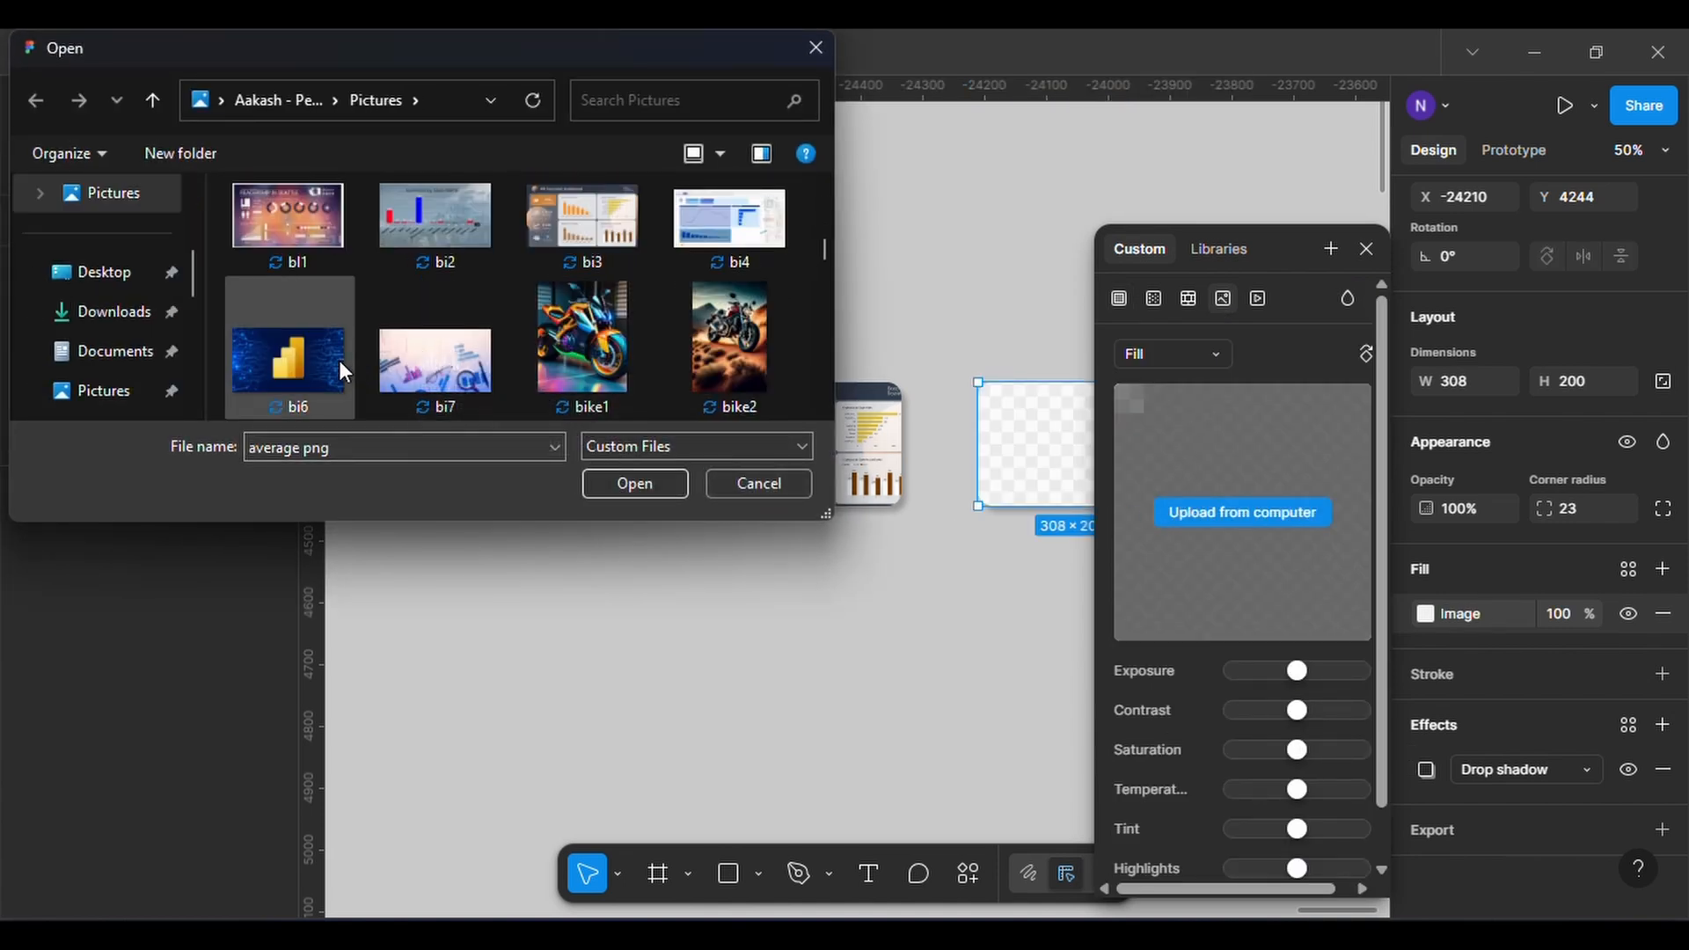
pyautogui.click(620, 483)
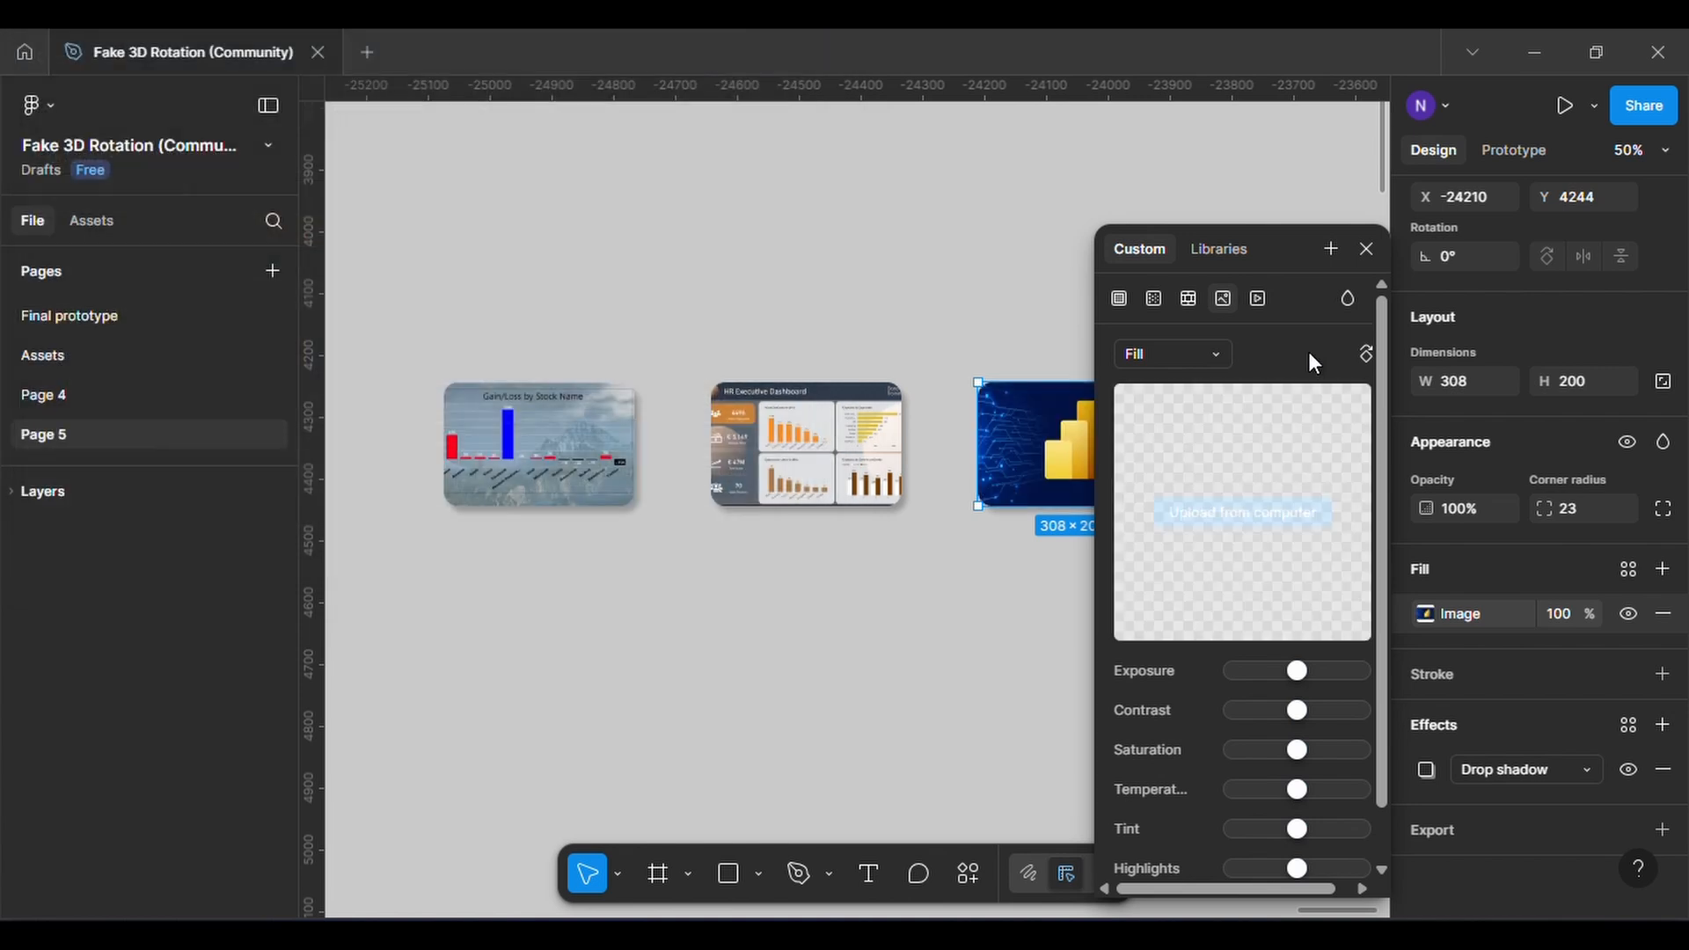
pyautogui.click(1366, 250)
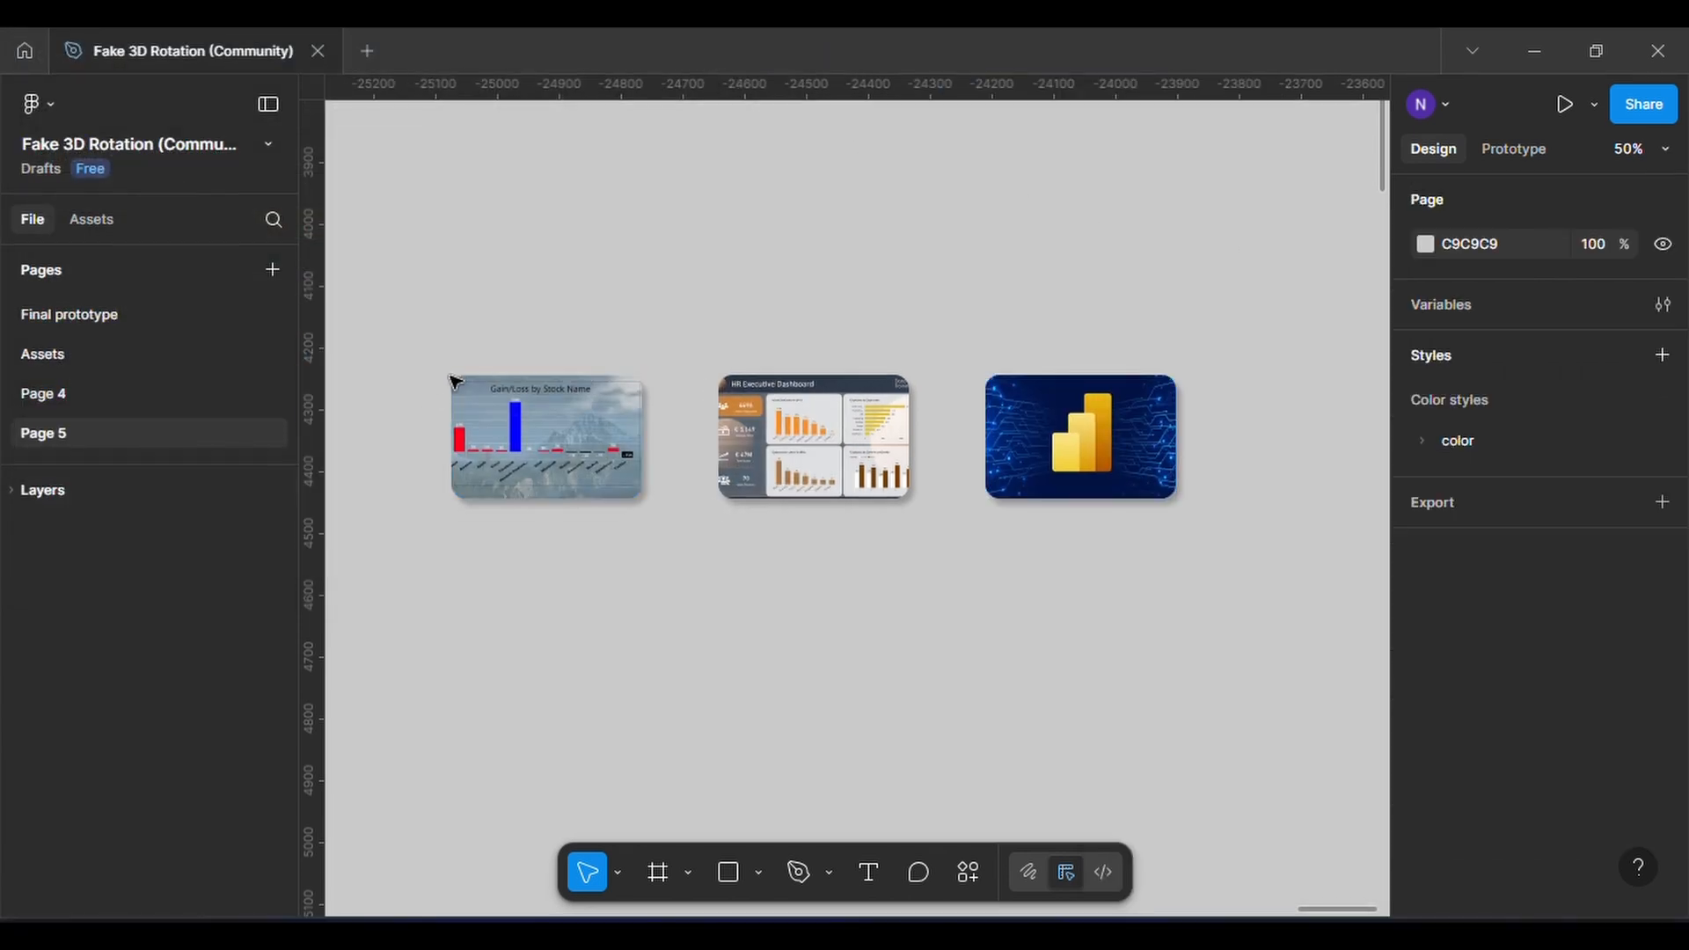
# Wrap the three image cards together in a horizontal auto layout frame
pyautogui.moveTo(441, 353); pyautogui.dragTo(1207, 532)
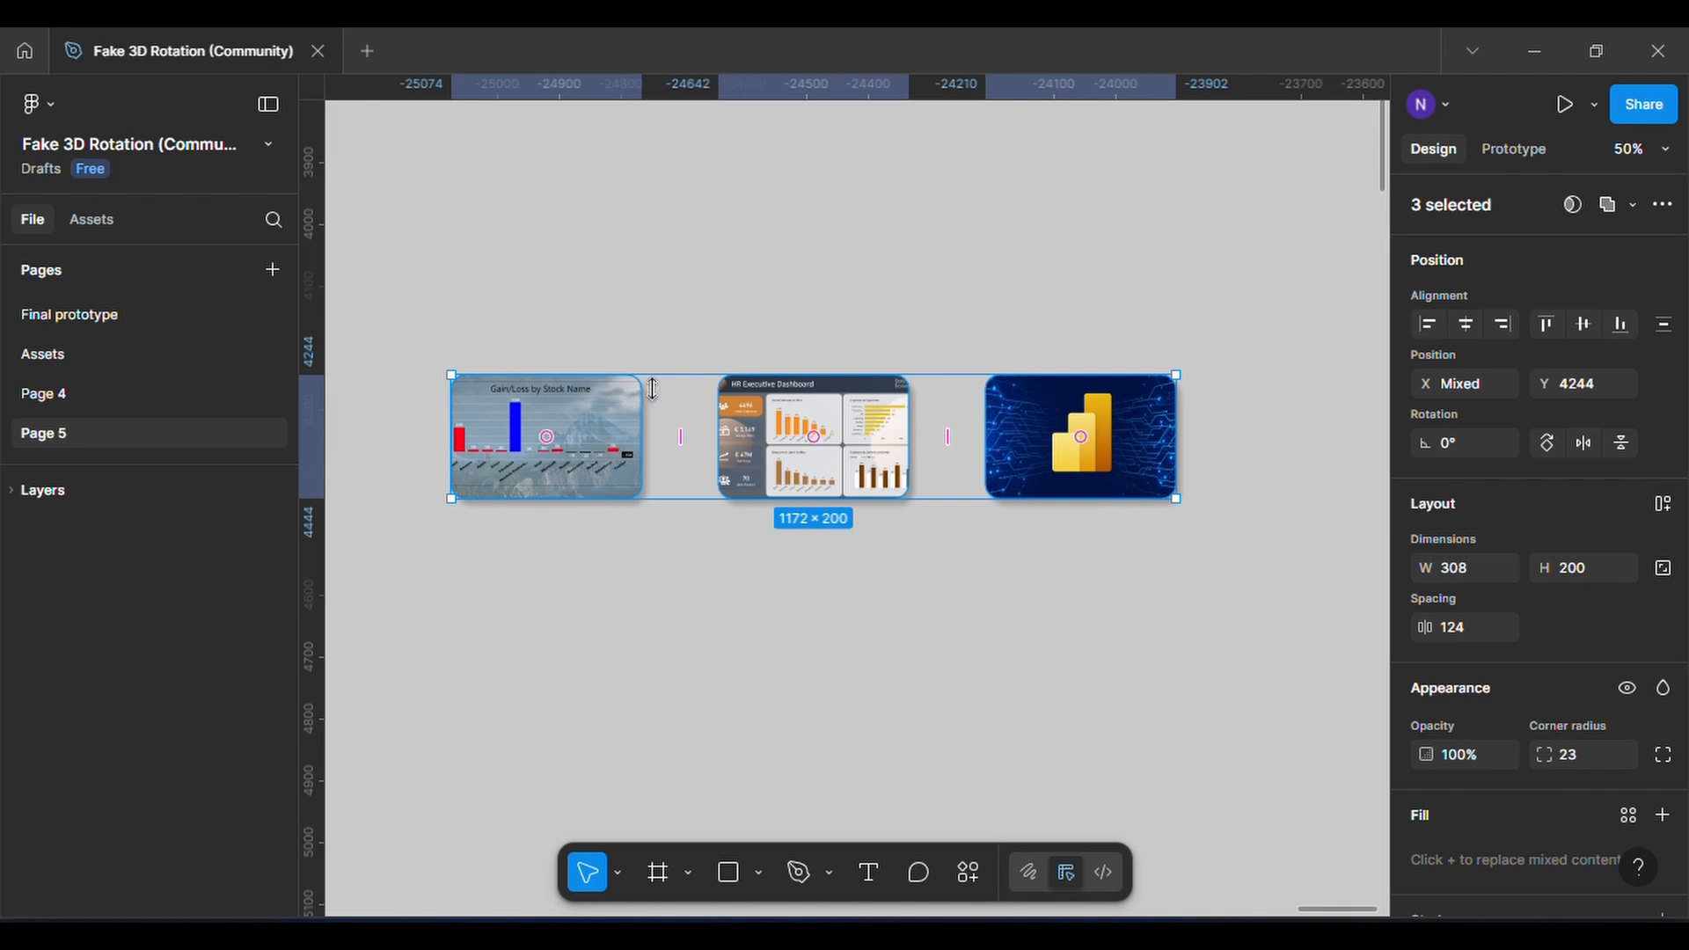
pyautogui.click(649, 332)
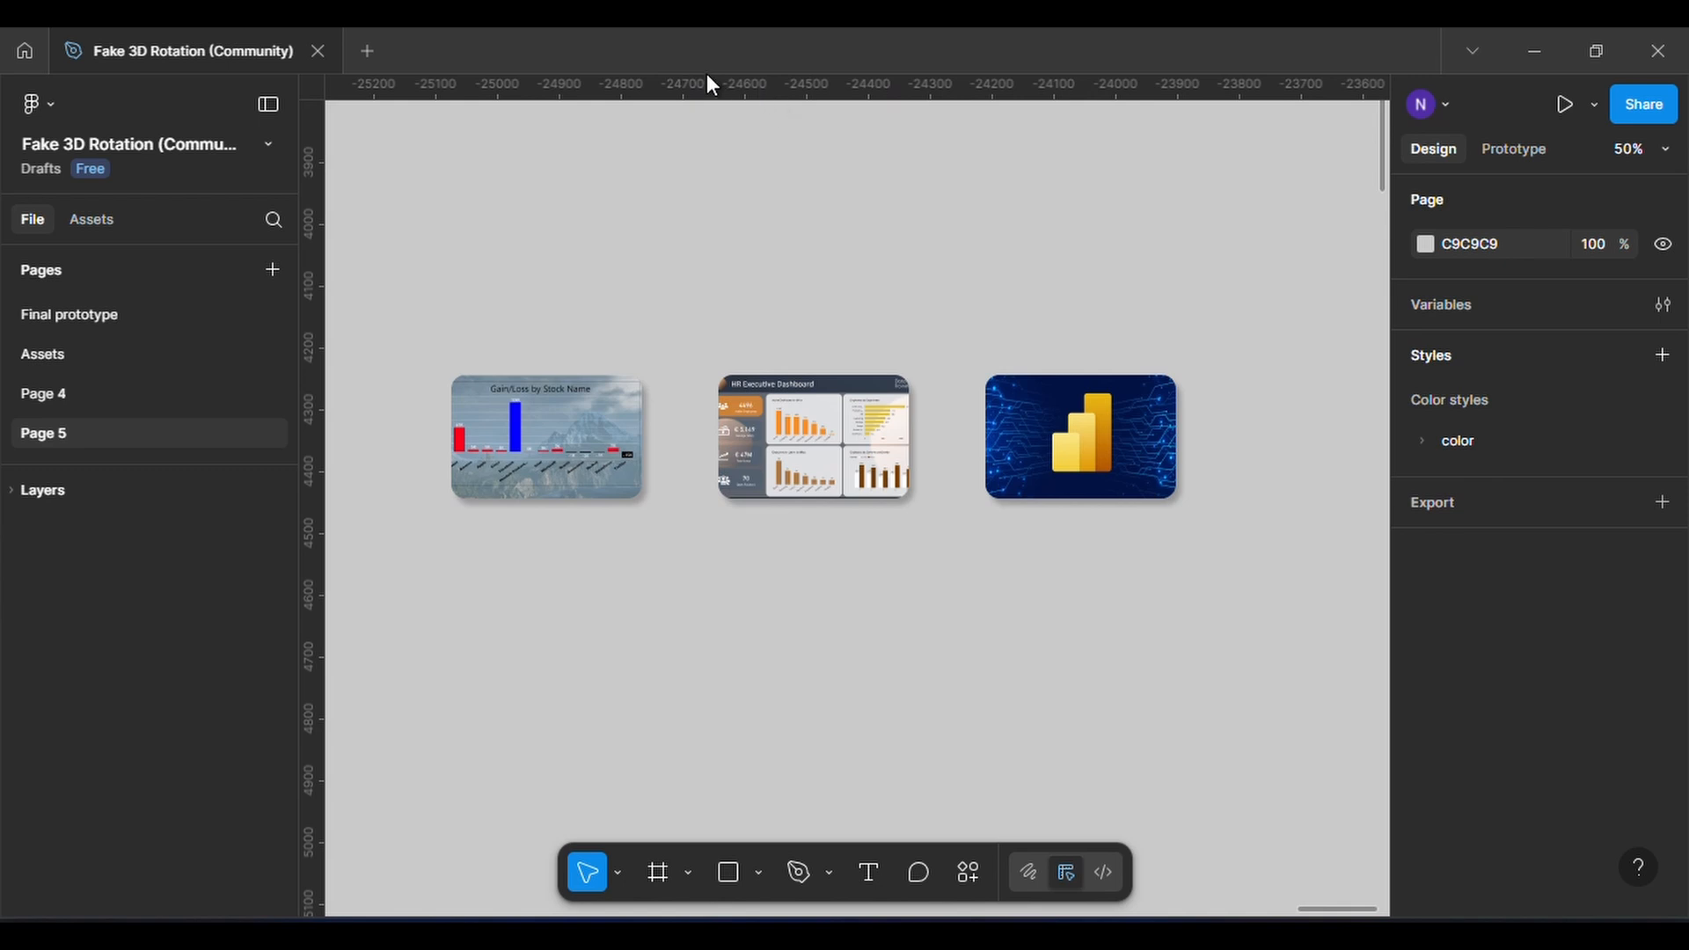
pyautogui.moveTo(403, 281); pyautogui.dragTo(1134, 544)
pyautogui.hotkey('shift', 'a')
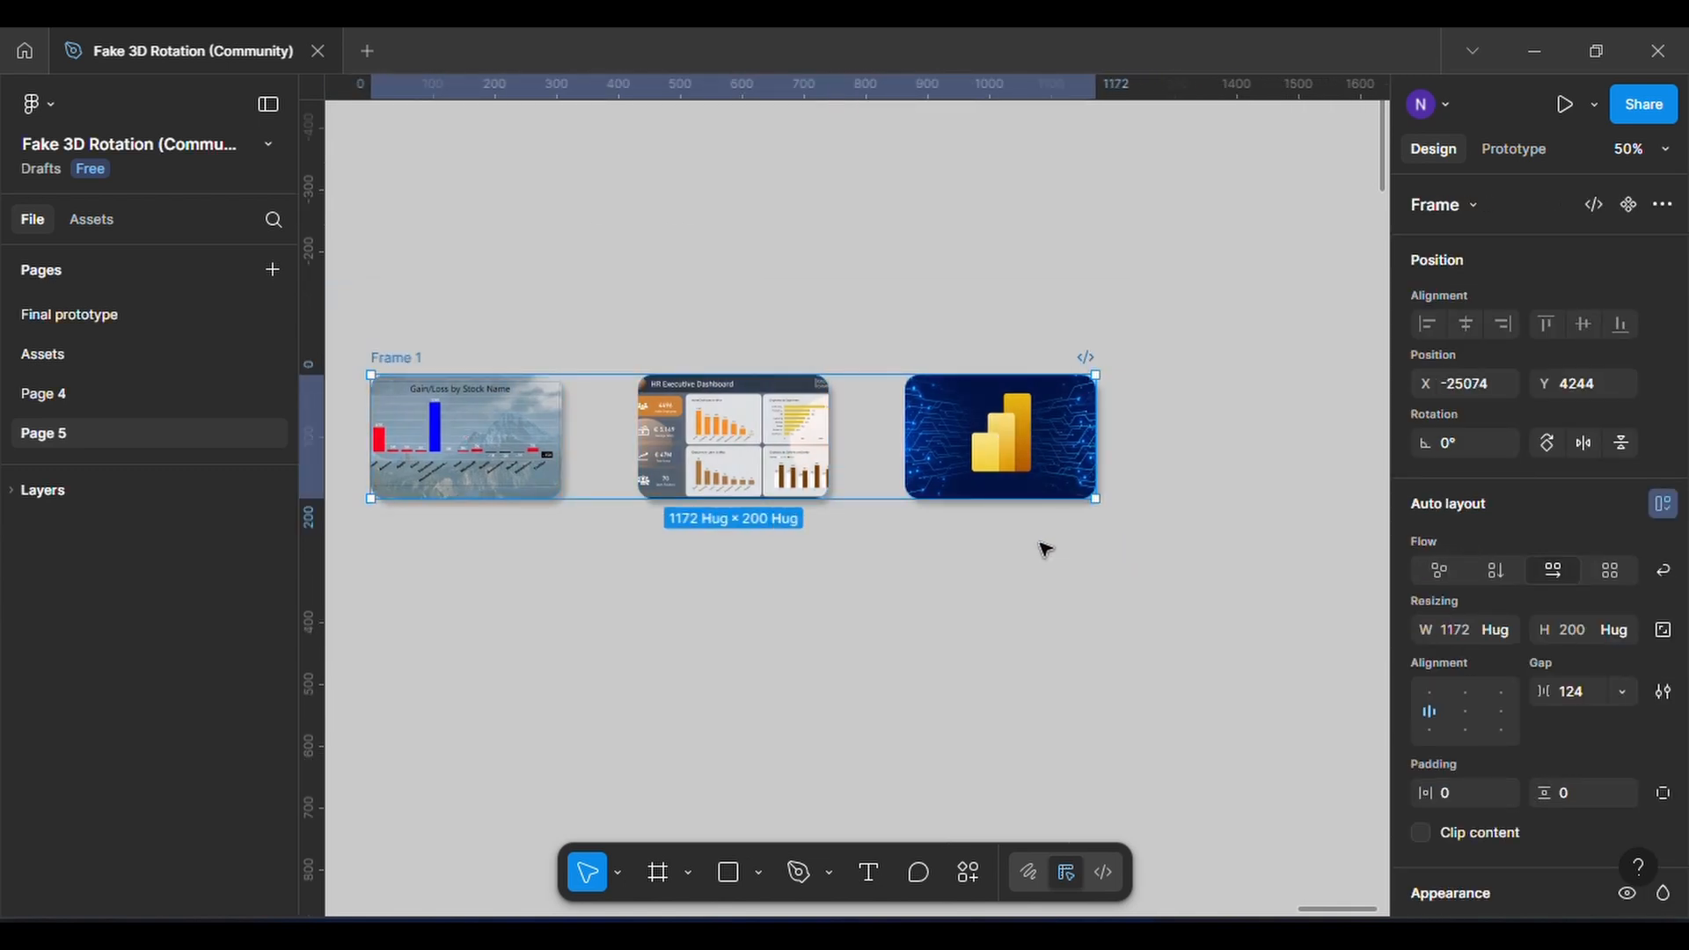
pyautogui.click(621, 301)
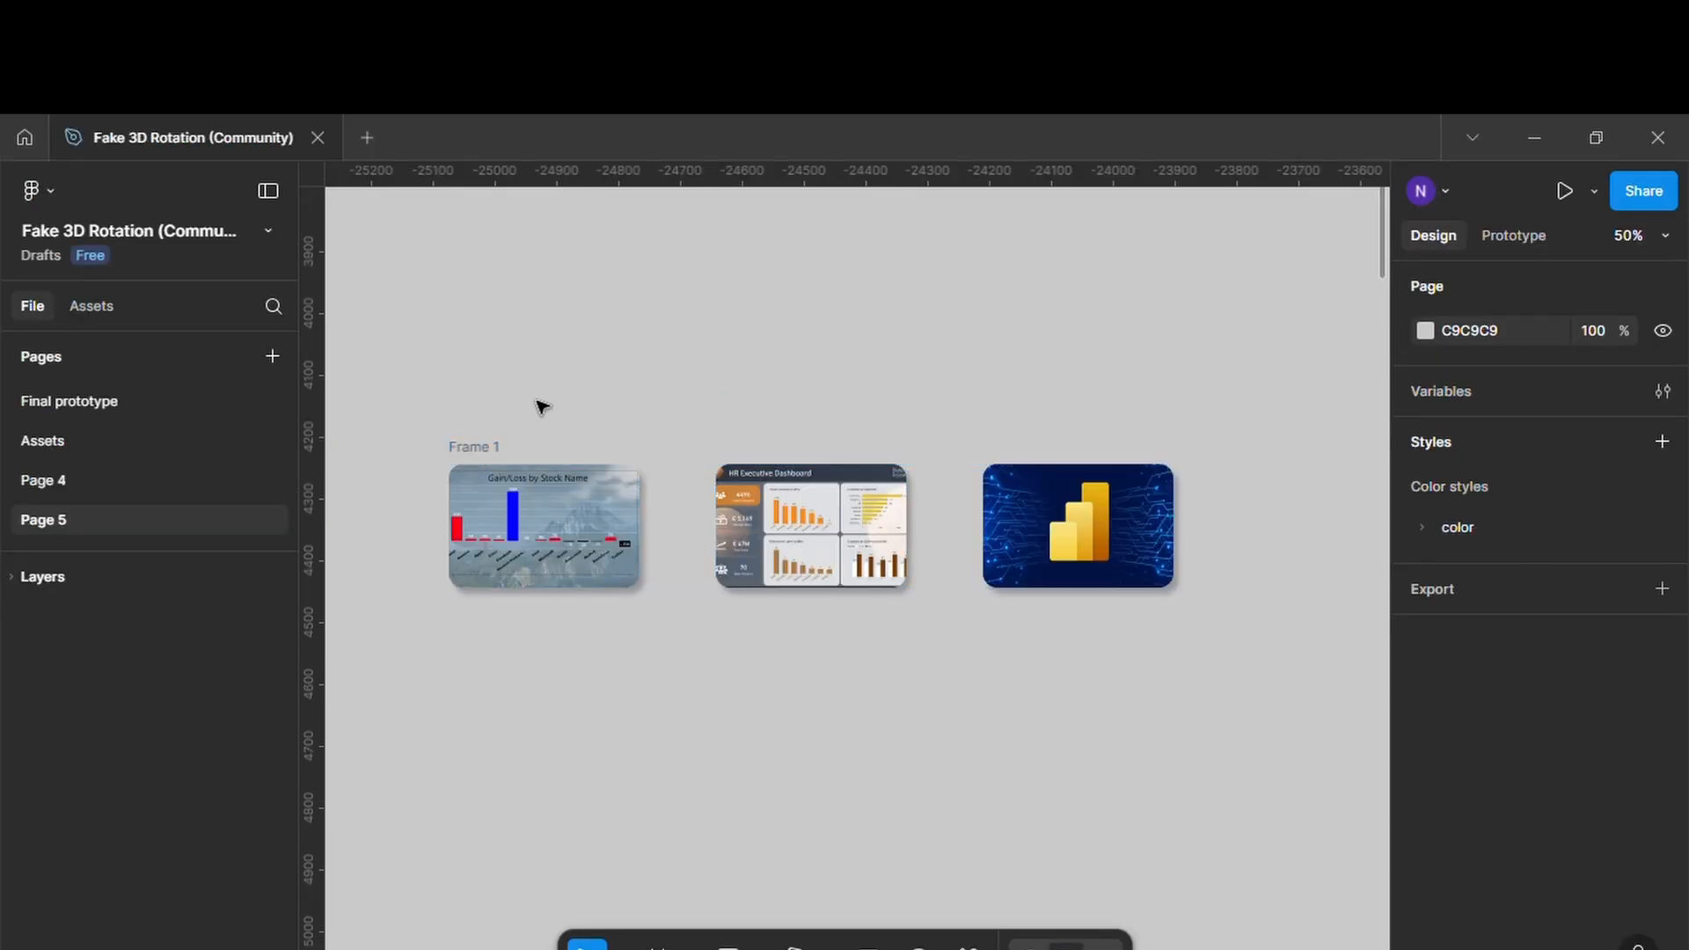
# Set the card frame's horizontal padding to 50, vertical padding to 25 and the gap between cards to 145
pyautogui.click(489, 449)
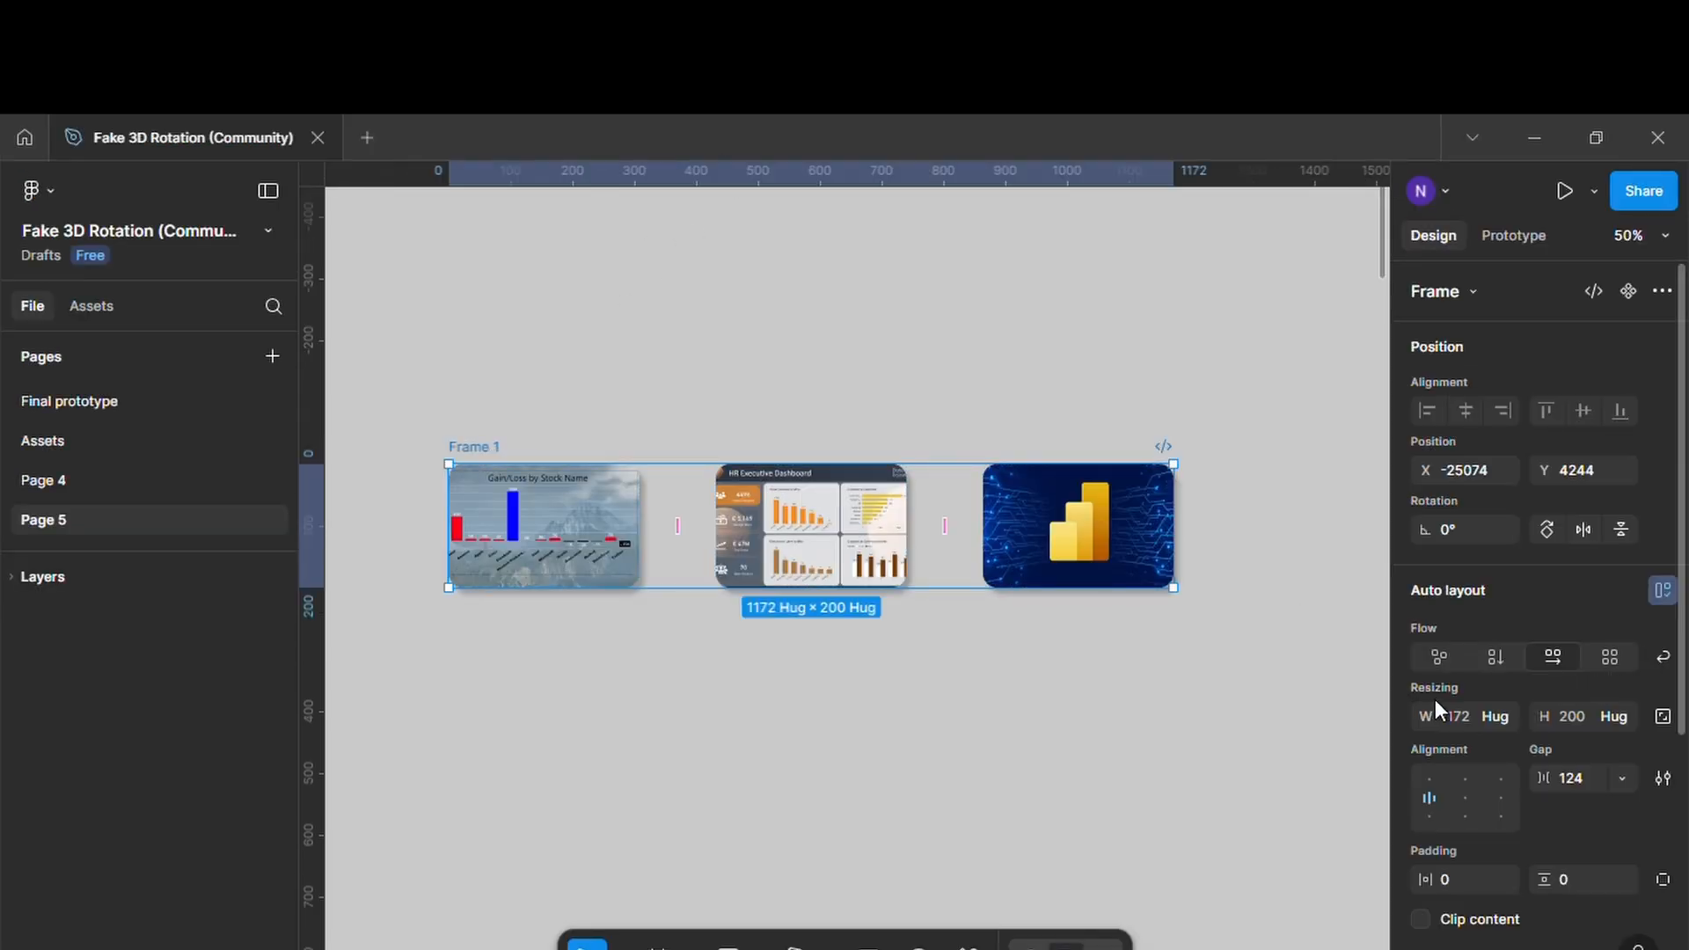
pyautogui.scroll(-2, 1465, 779)
pyautogui.click(1452, 758)
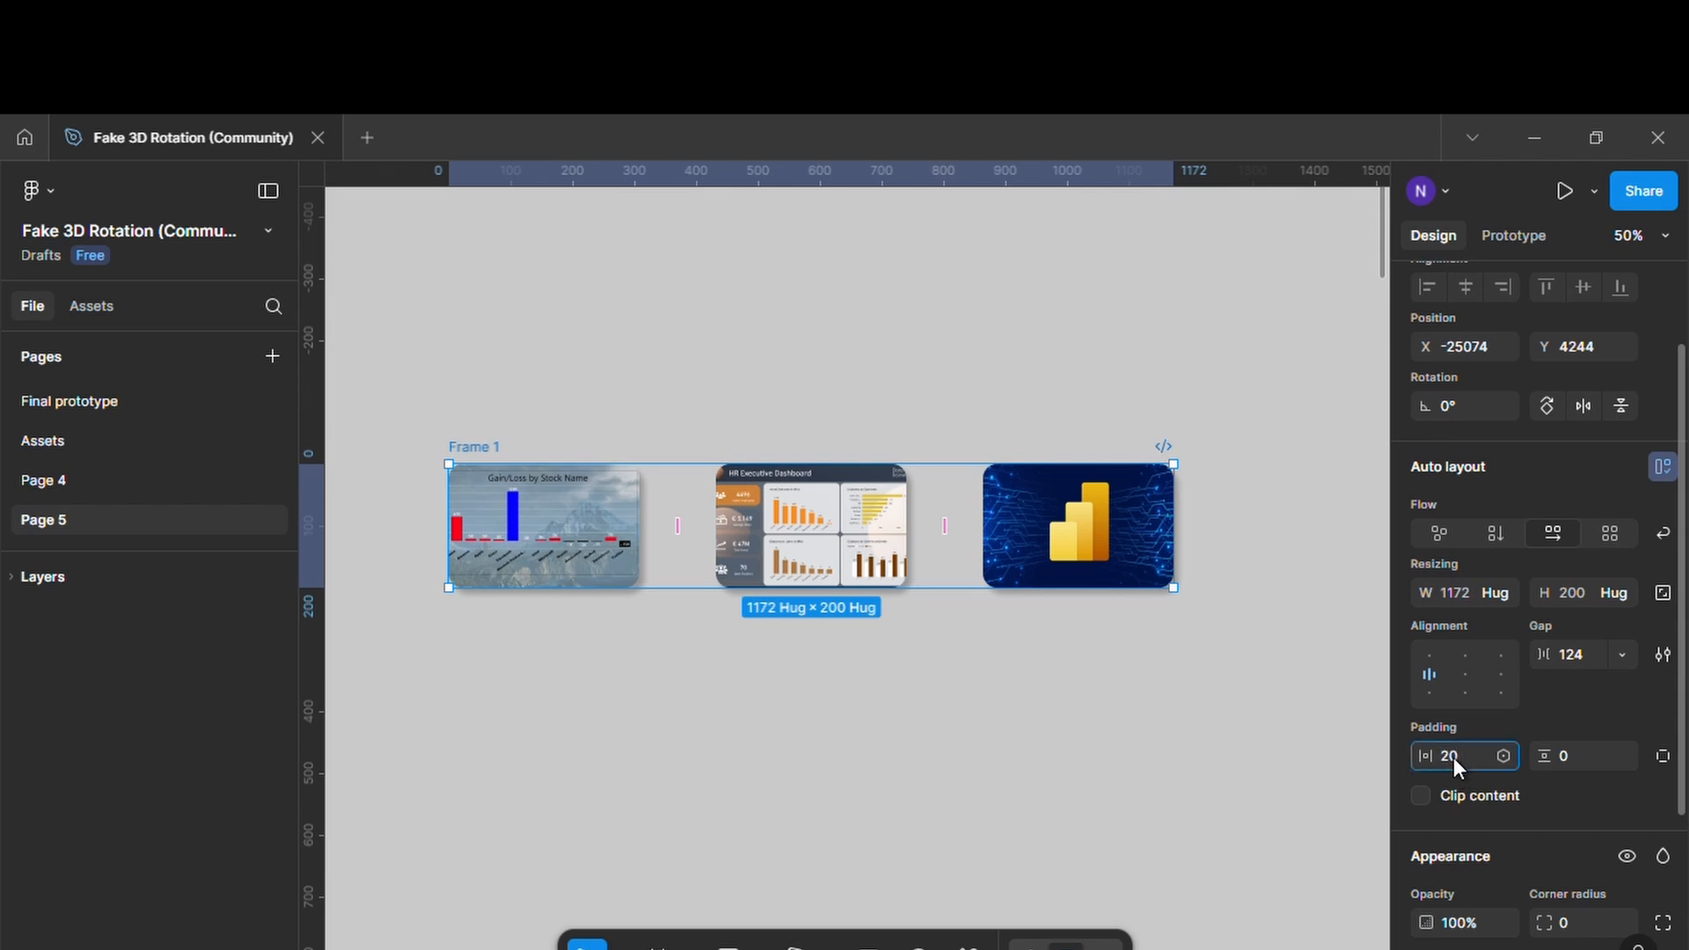
pyautogui.press('Return')
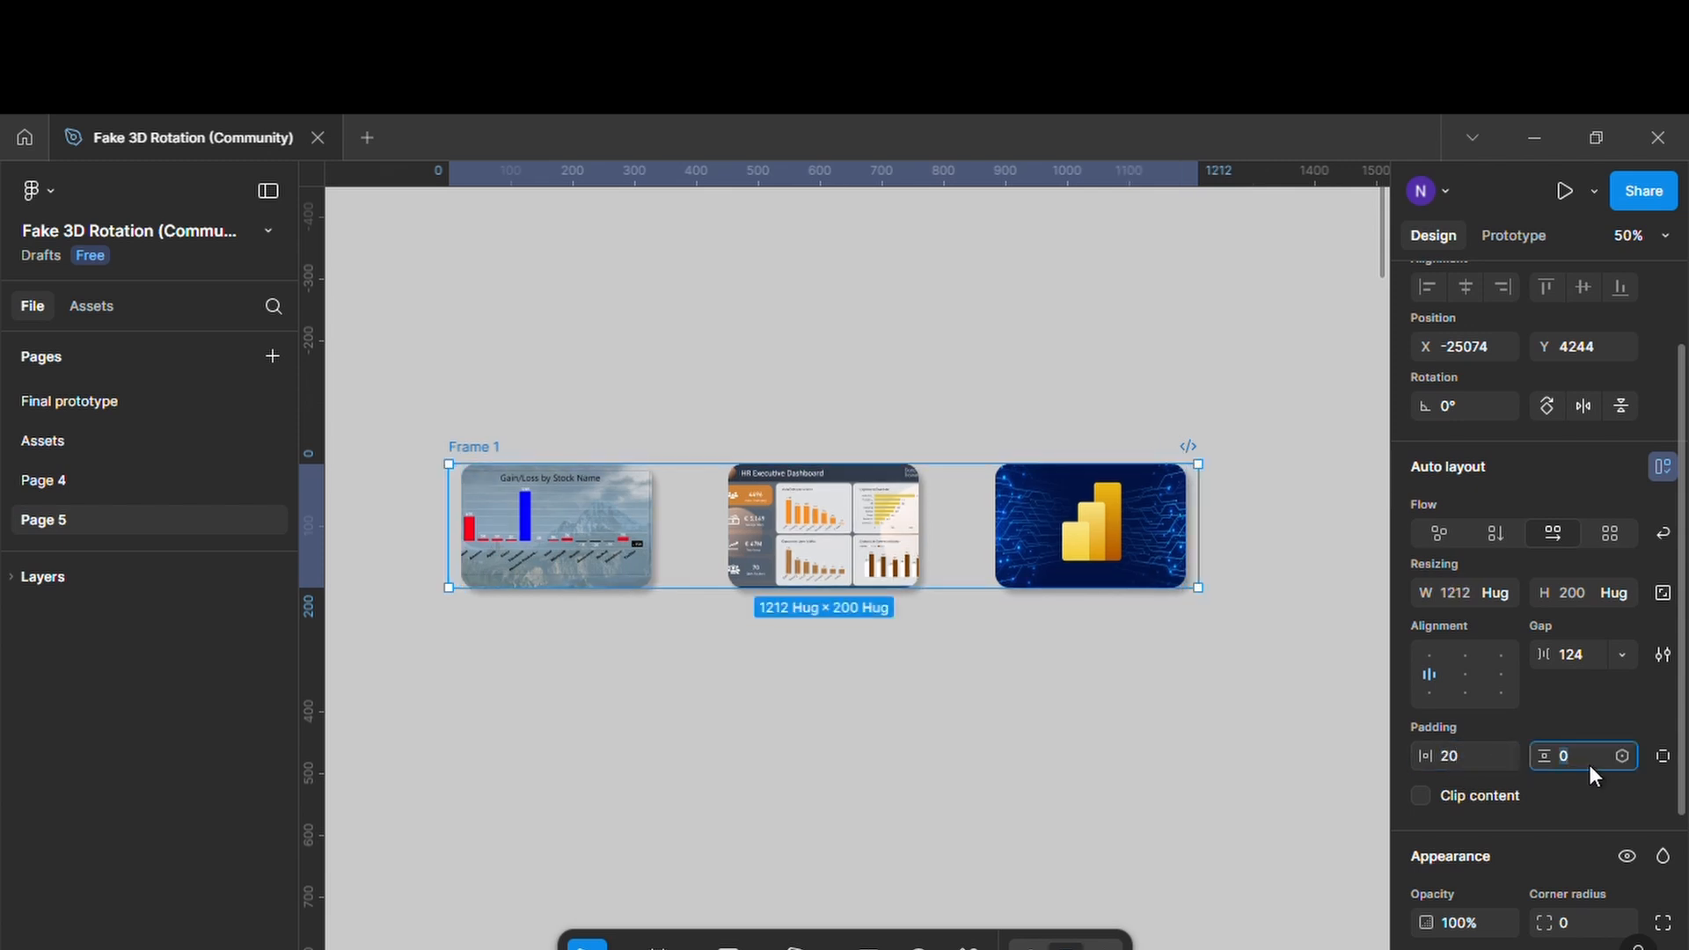
pyautogui.press('Return')
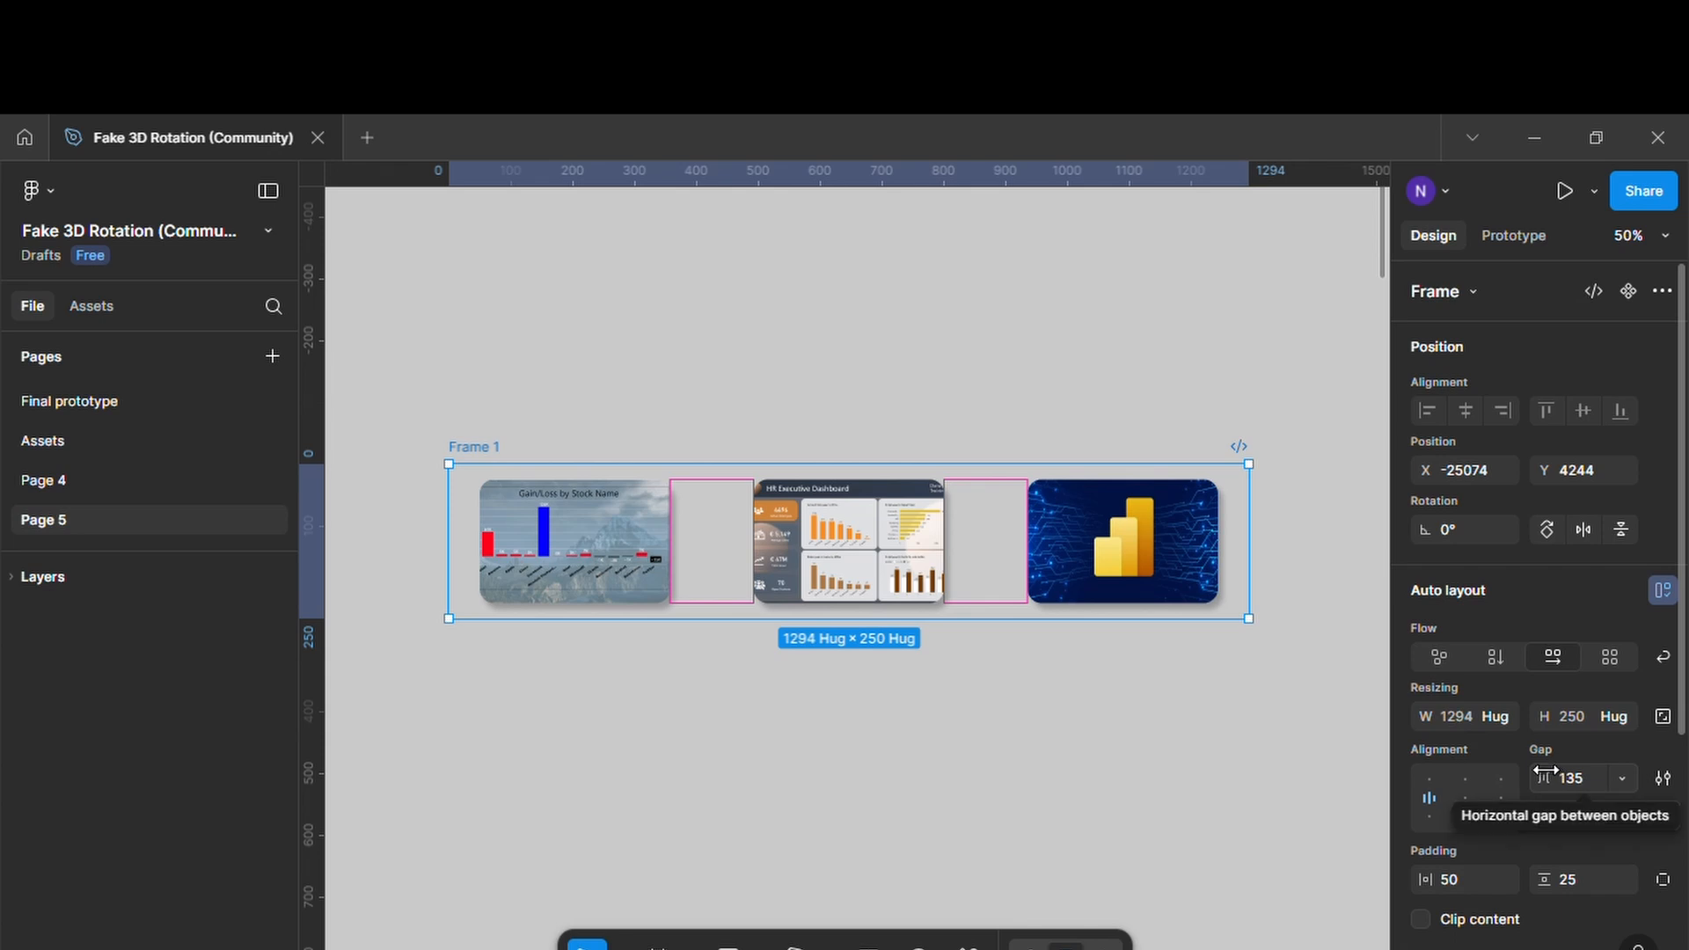
pyautogui.moveTo(1550, 774); pyautogui.dragTo(1573, 762)
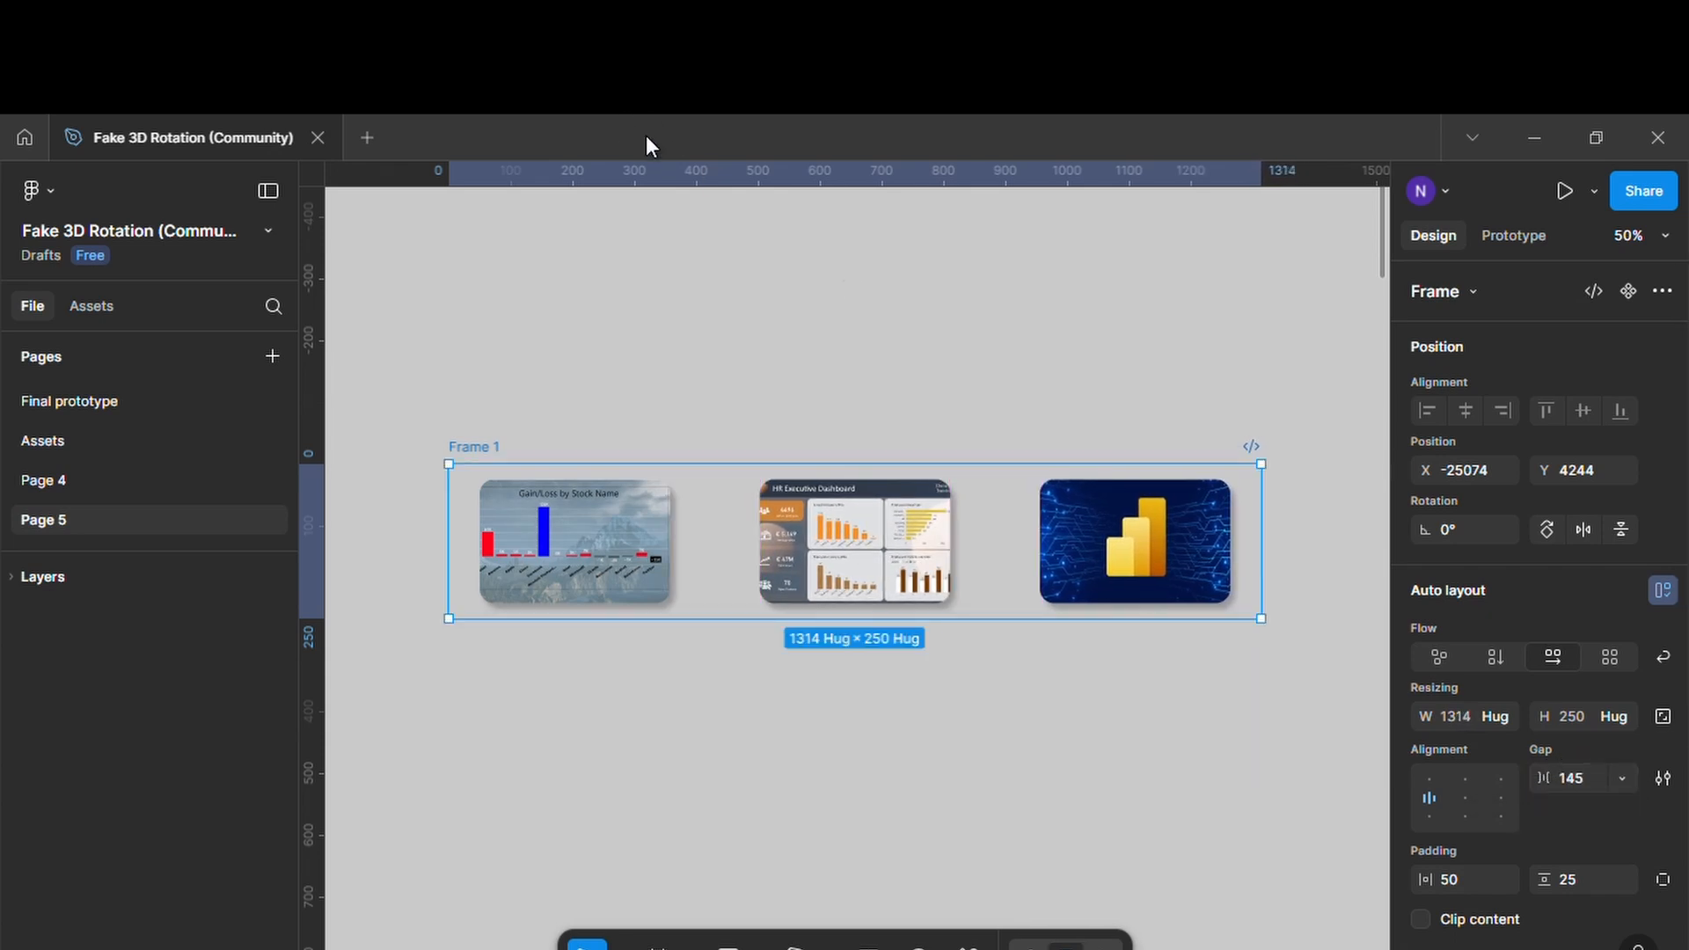
# Turn on content clipping for the card frame and narrow it to about 418 wide around the first card
pyautogui.click(1420, 920)
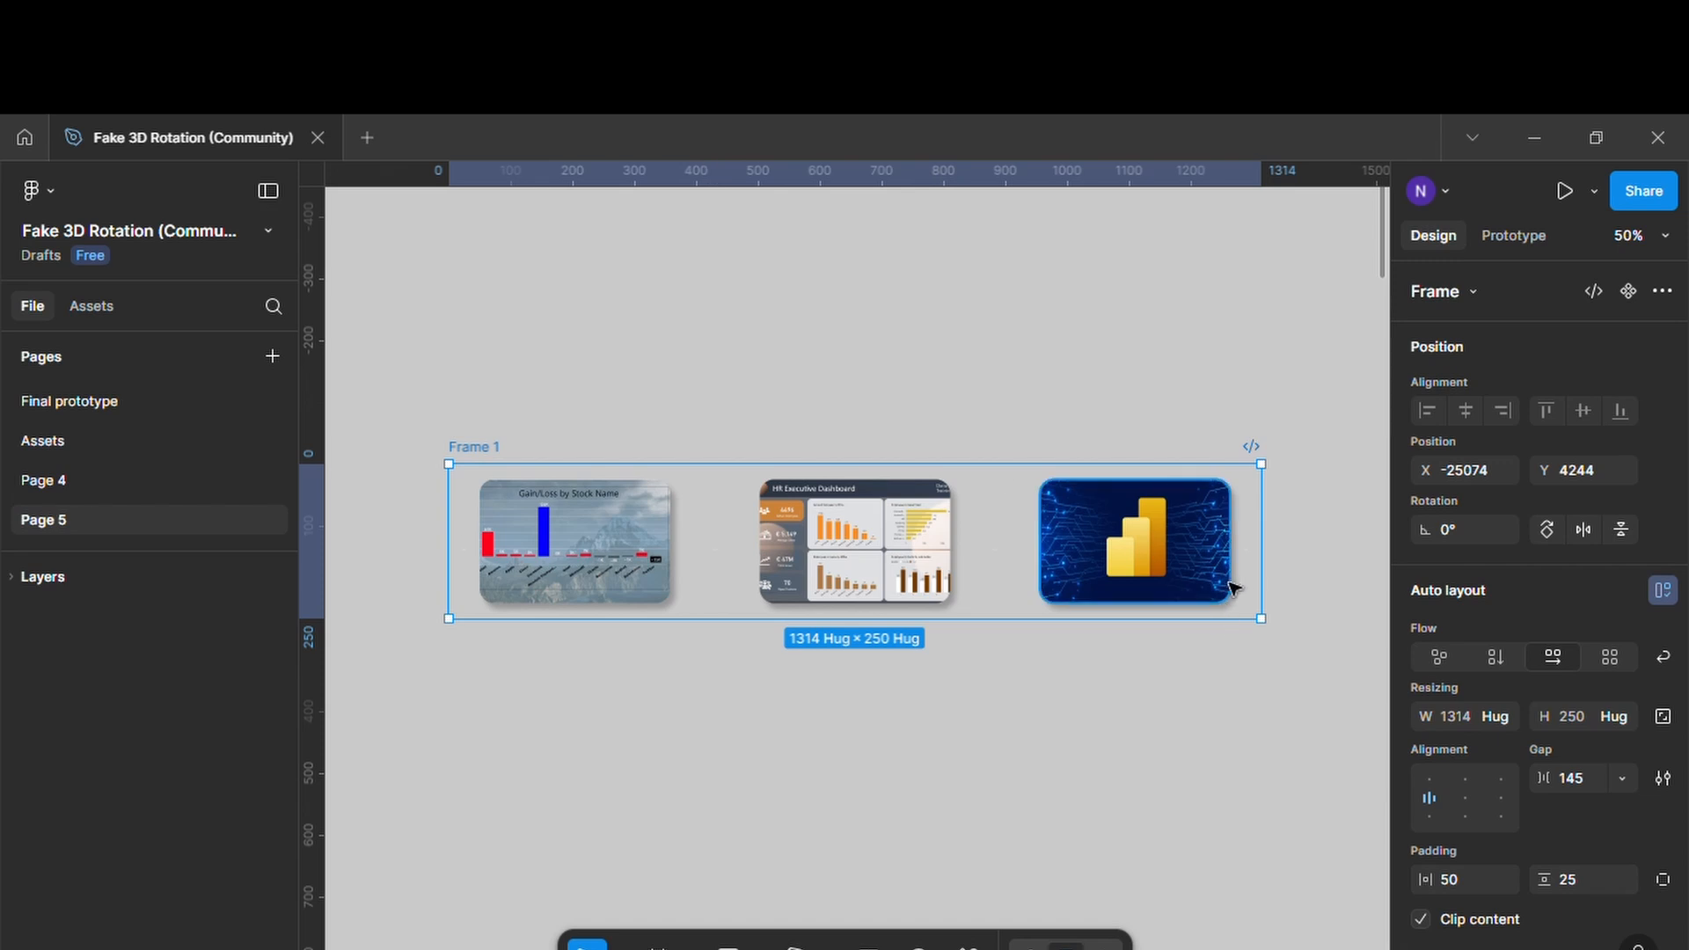
pyautogui.moveTo(1268, 573); pyautogui.dragTo(707, 531)
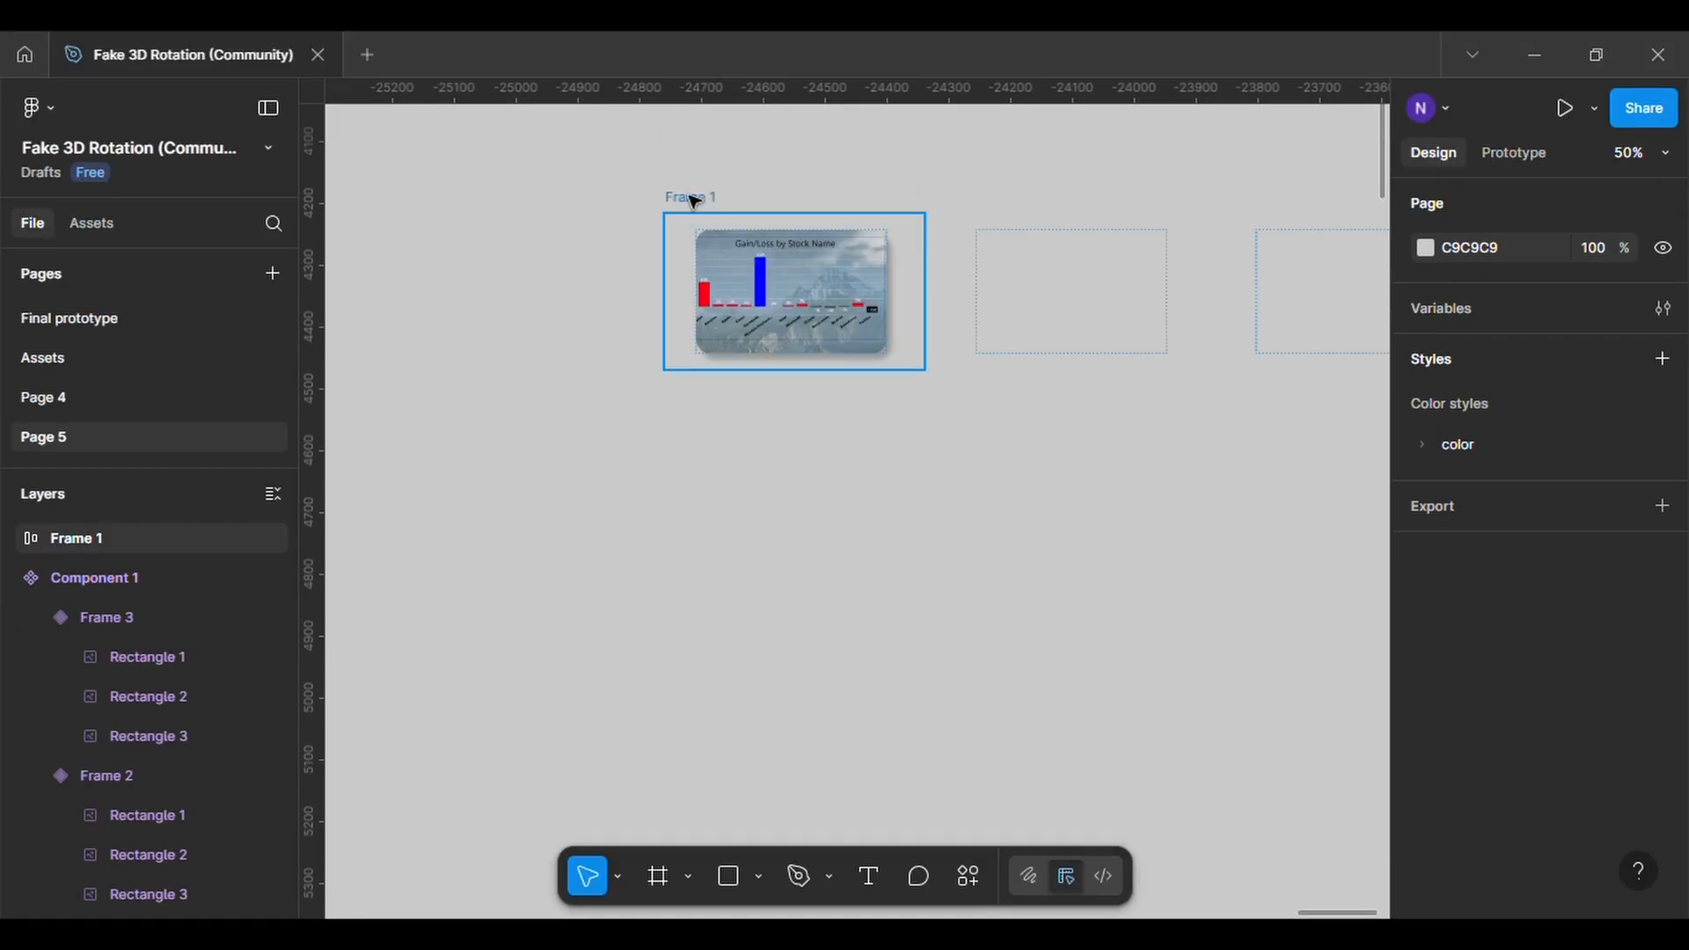
# Duplicate the clipped card frame twice, stacking Frame 2 and Frame 3 directly below Frame 1
pyautogui.click(693, 201)
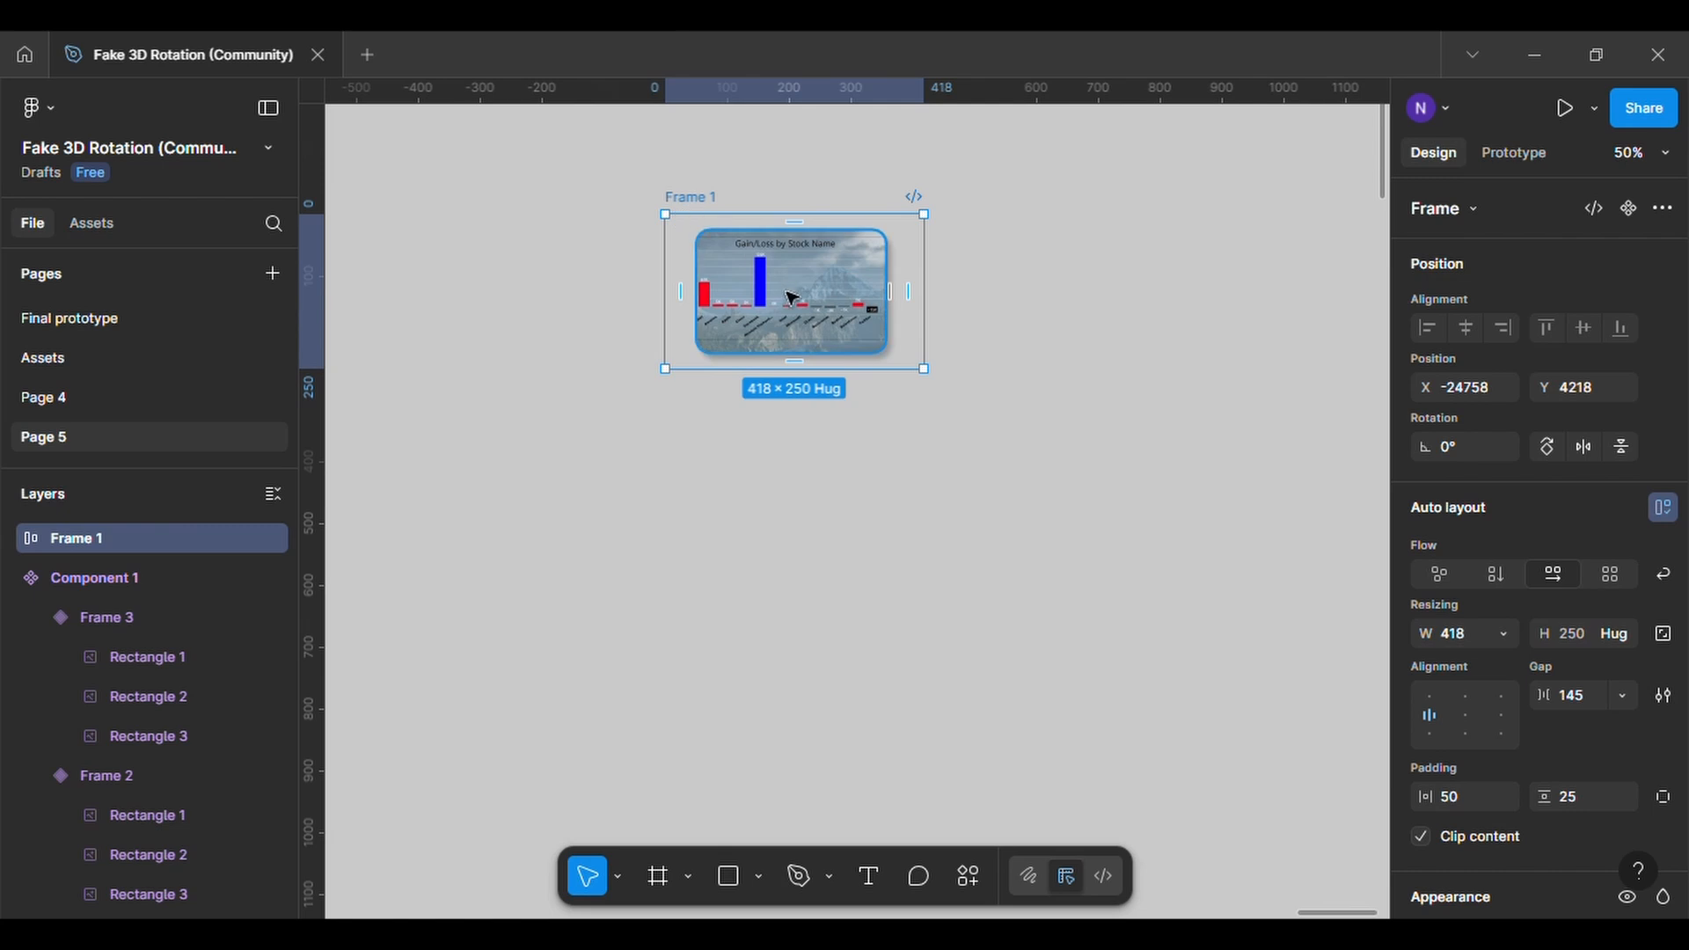
pyautogui.moveTo(789, 298); pyautogui.dragTo(805, 630)
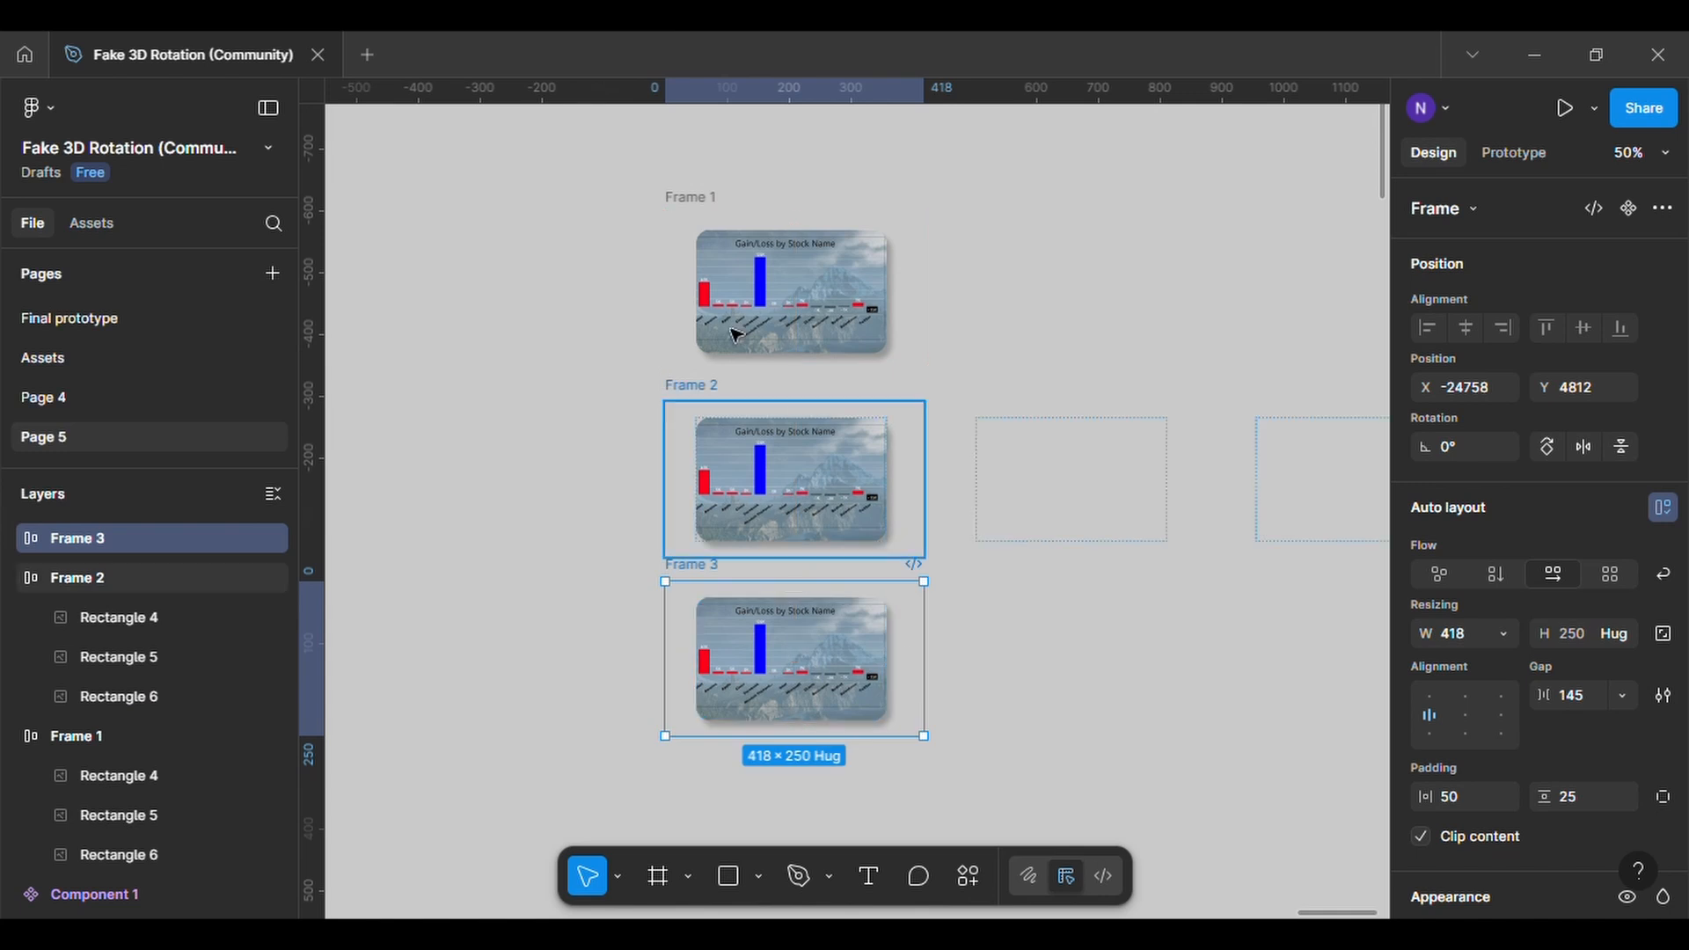
pyautogui.press('Escape')
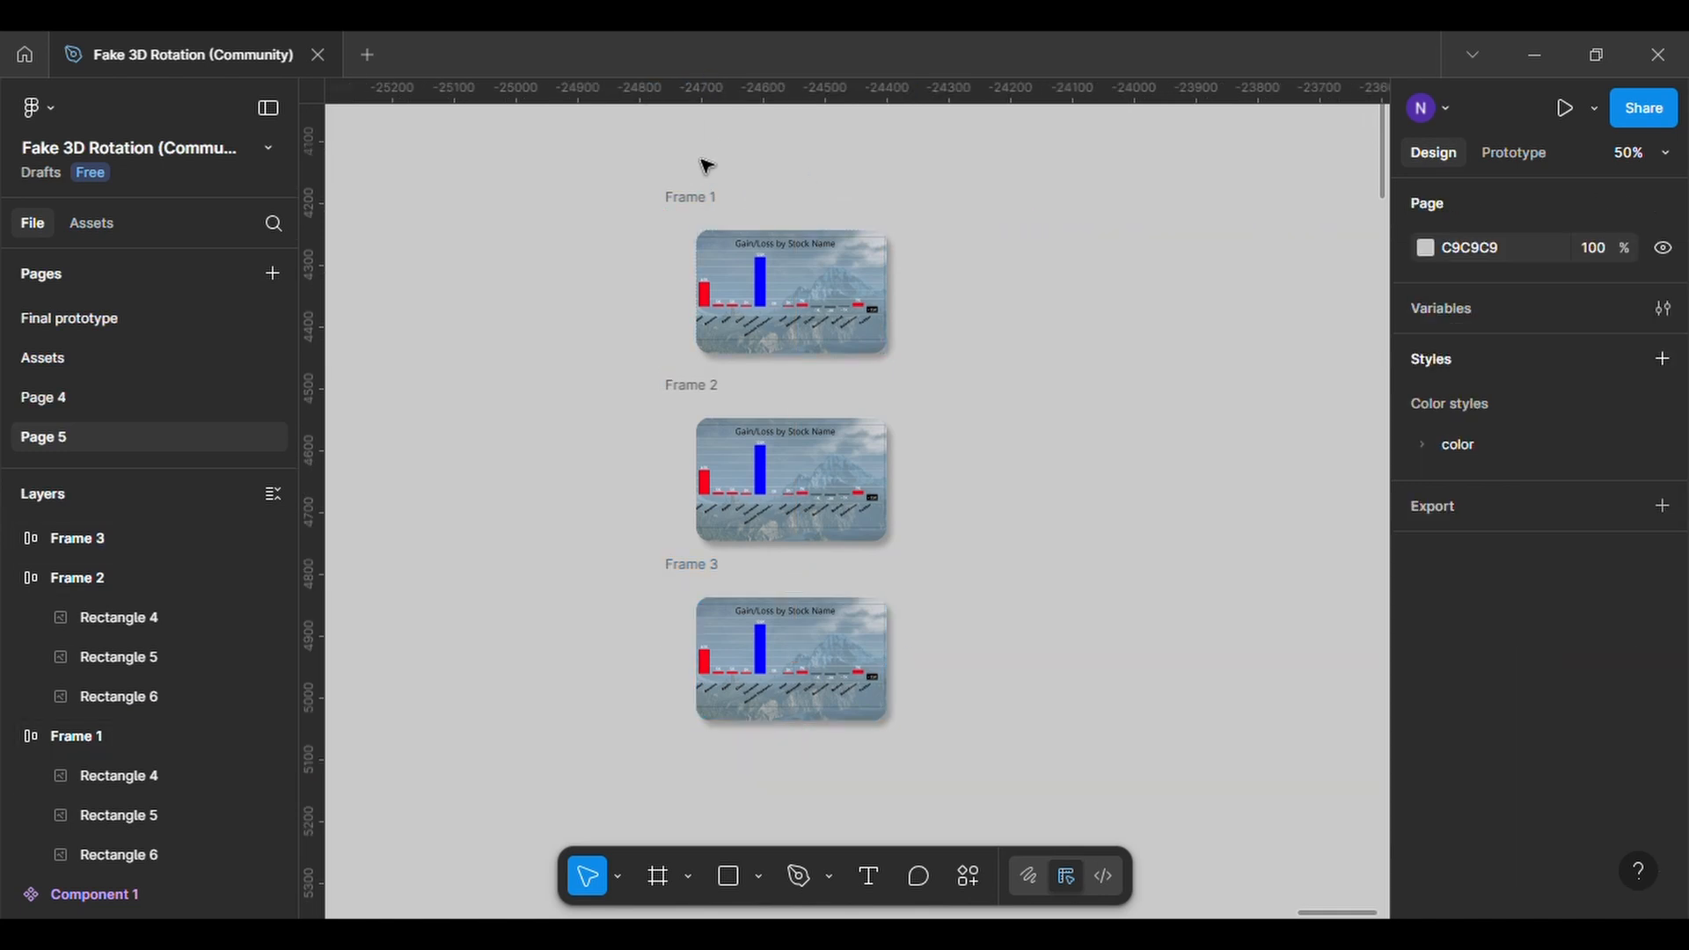
# Turn off content clipping on Frame 1 and set the gap between its cards to 33
pyautogui.click(694, 202)
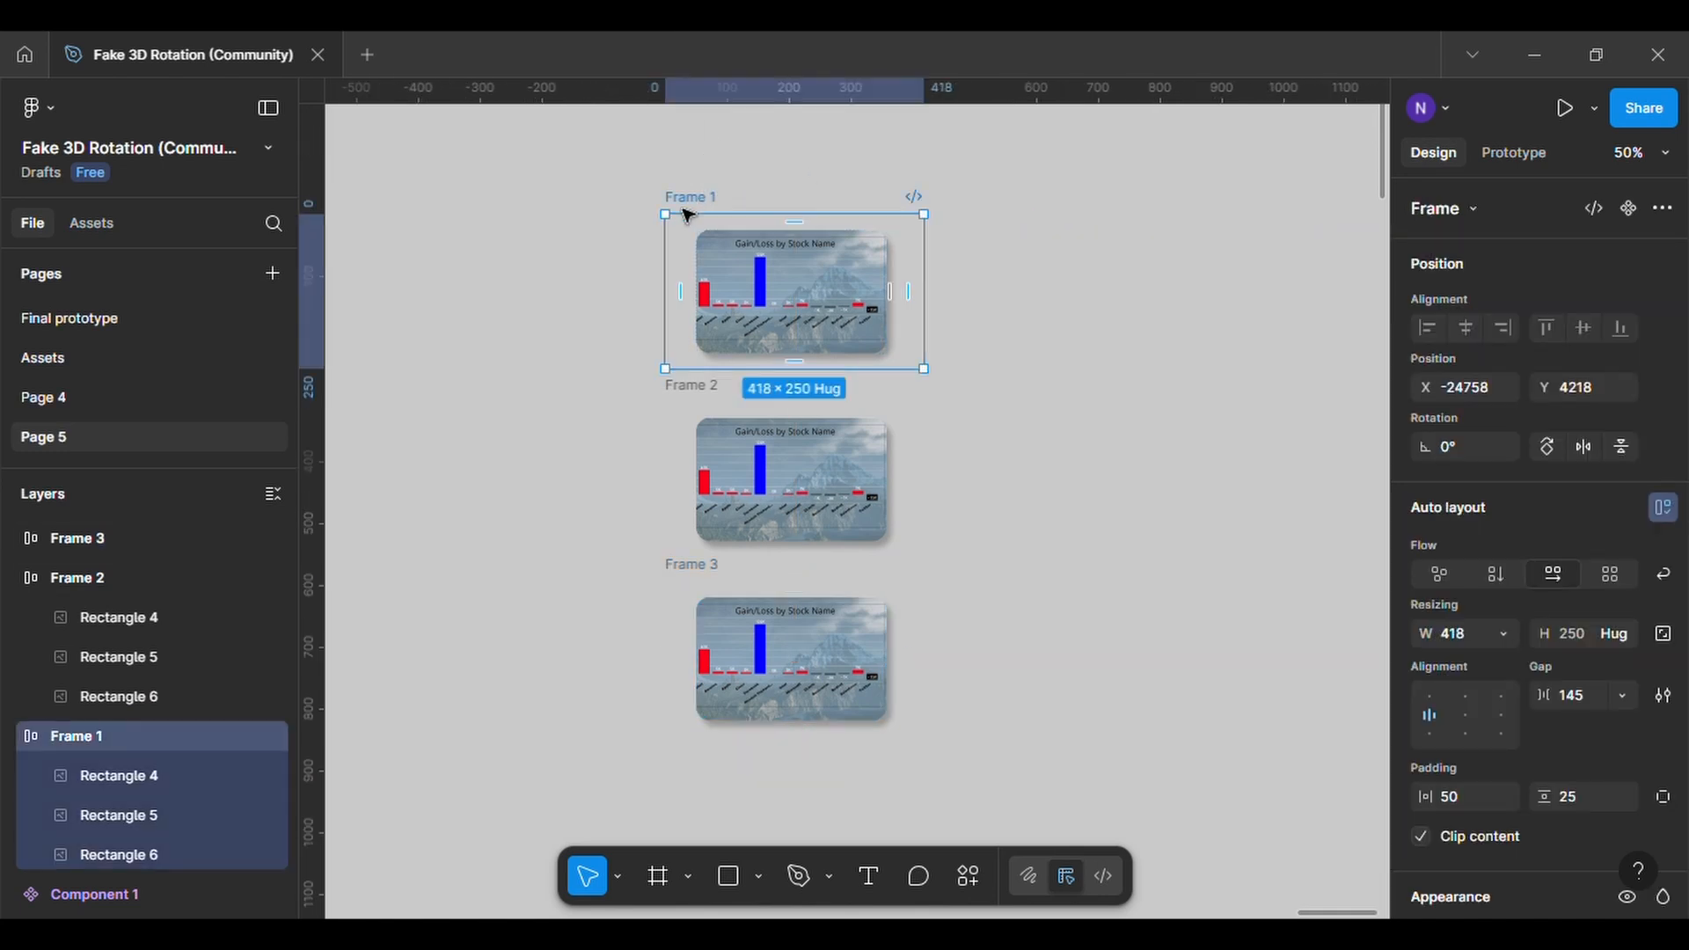
pyautogui.scroll(-1, 1523, 717)
pyautogui.scroll(-3, 1518, 708)
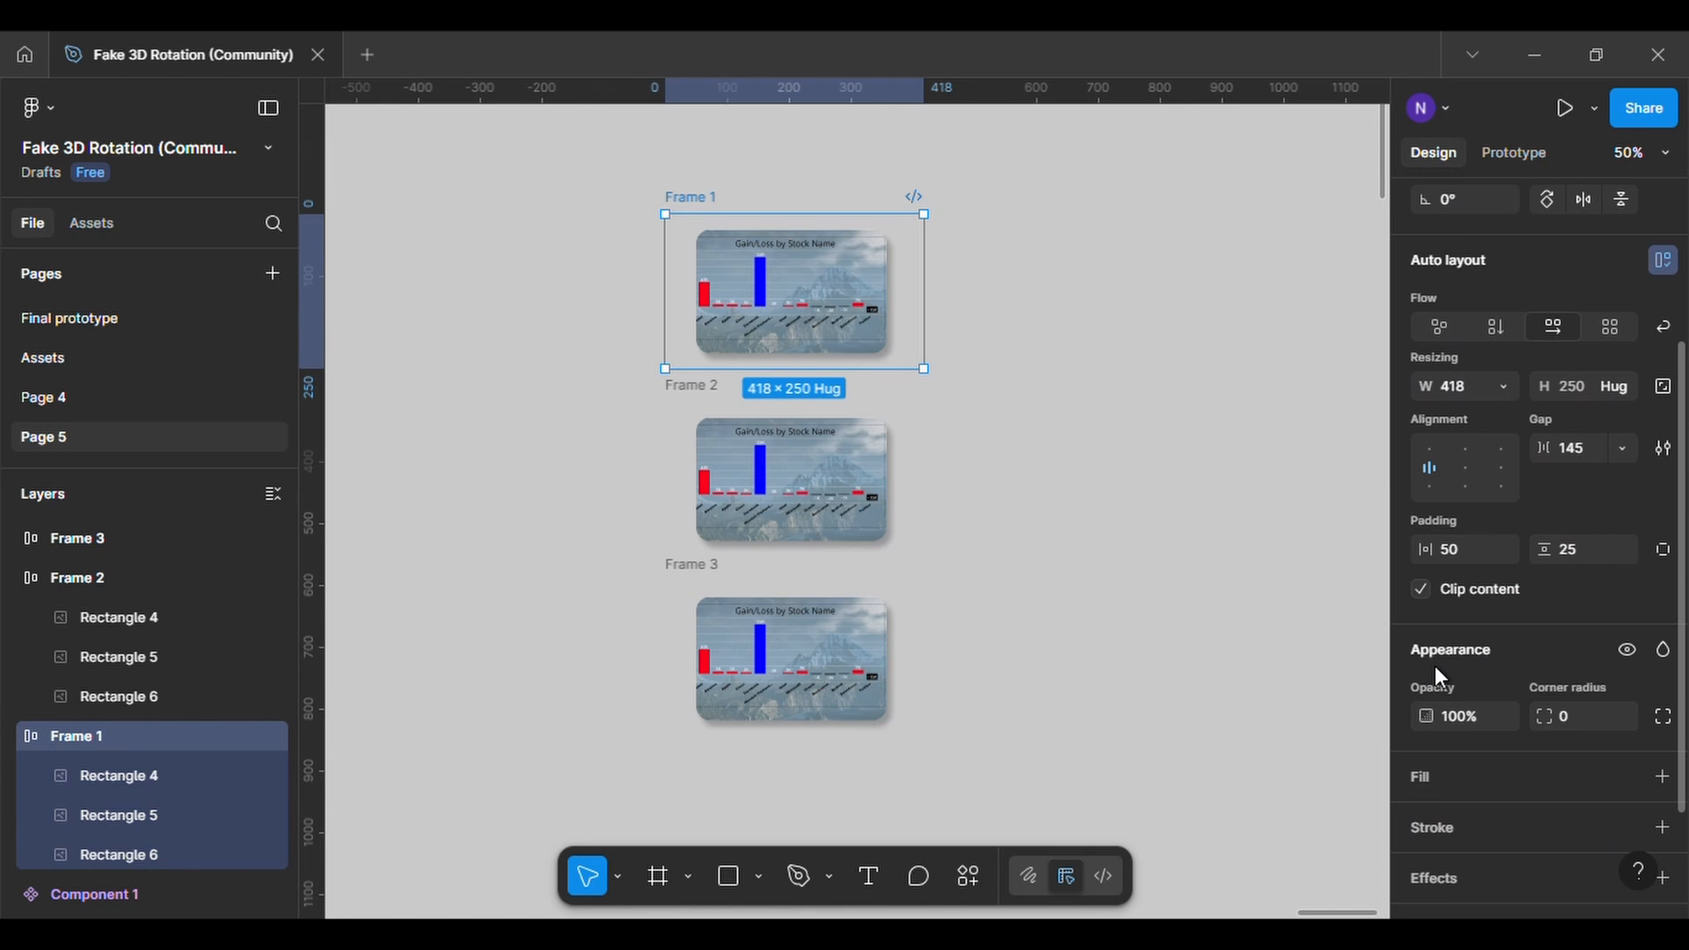
pyautogui.click(1421, 589)
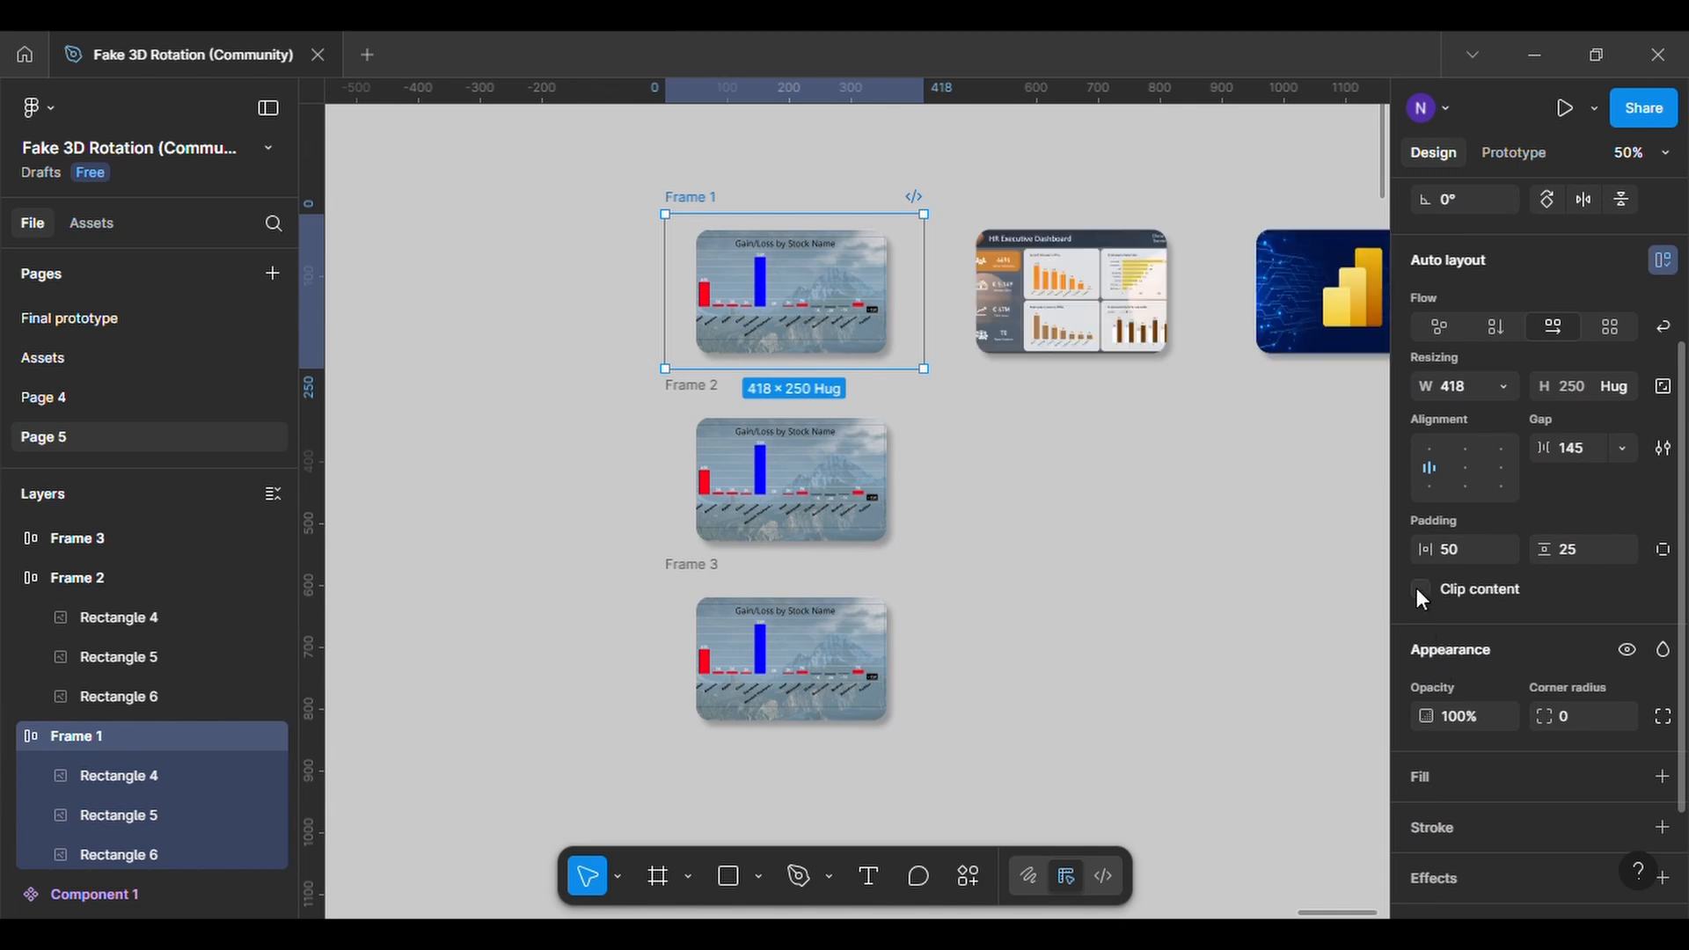
pyautogui.click(1047, 295)
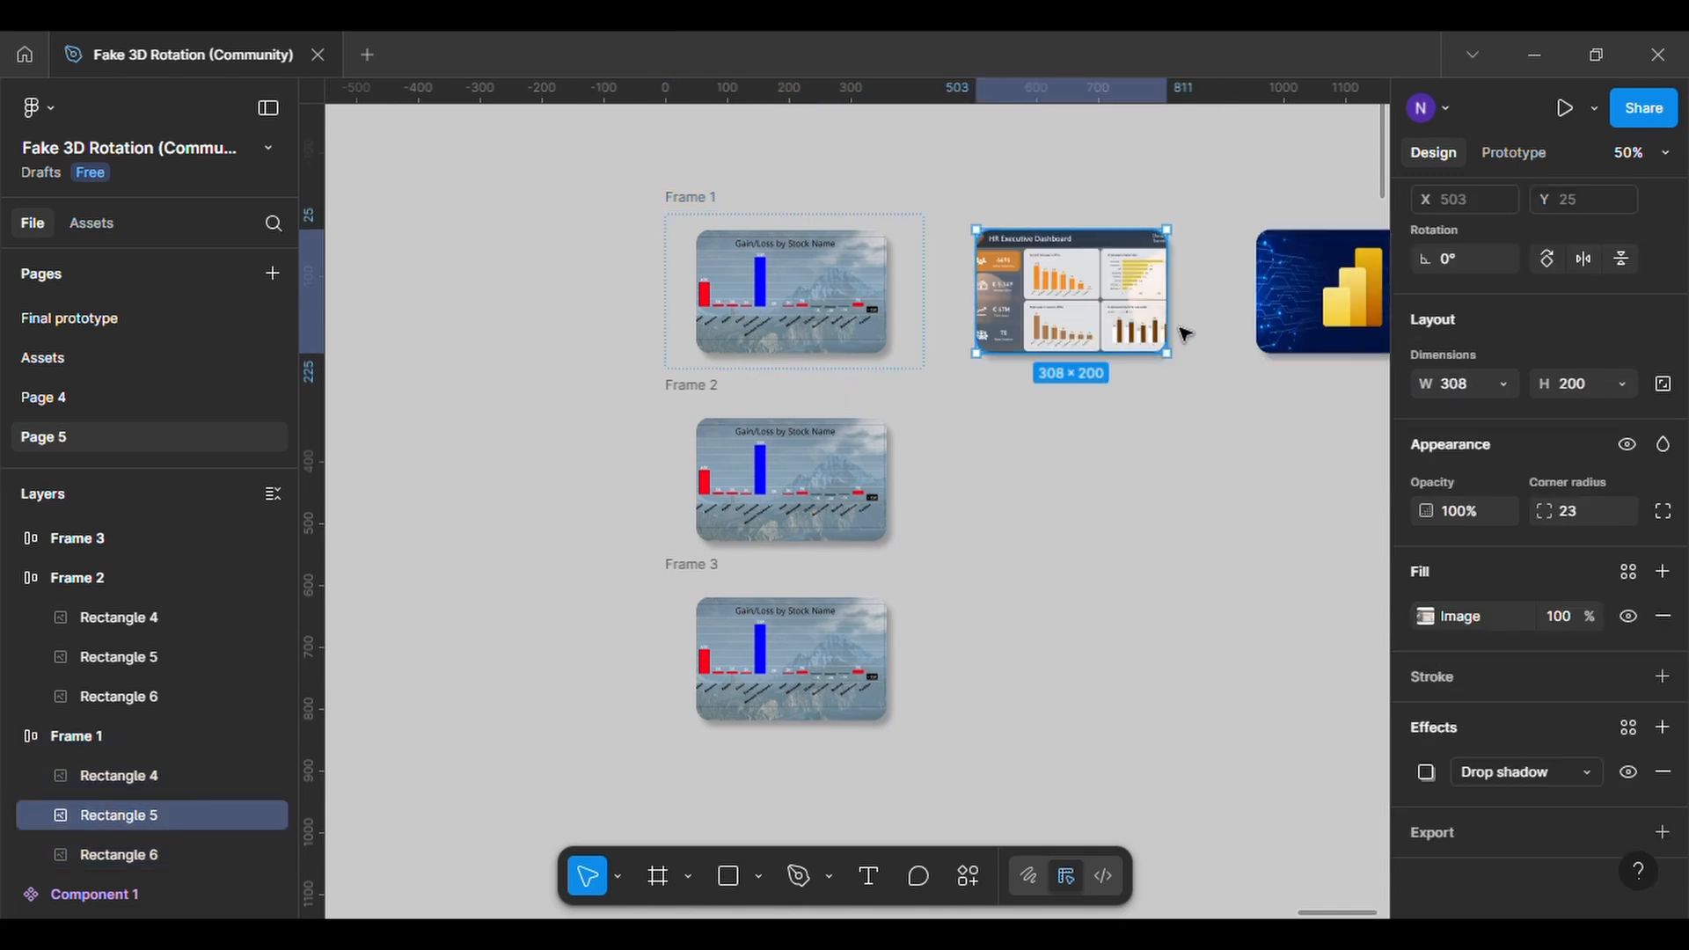
pyautogui.click(700, 204)
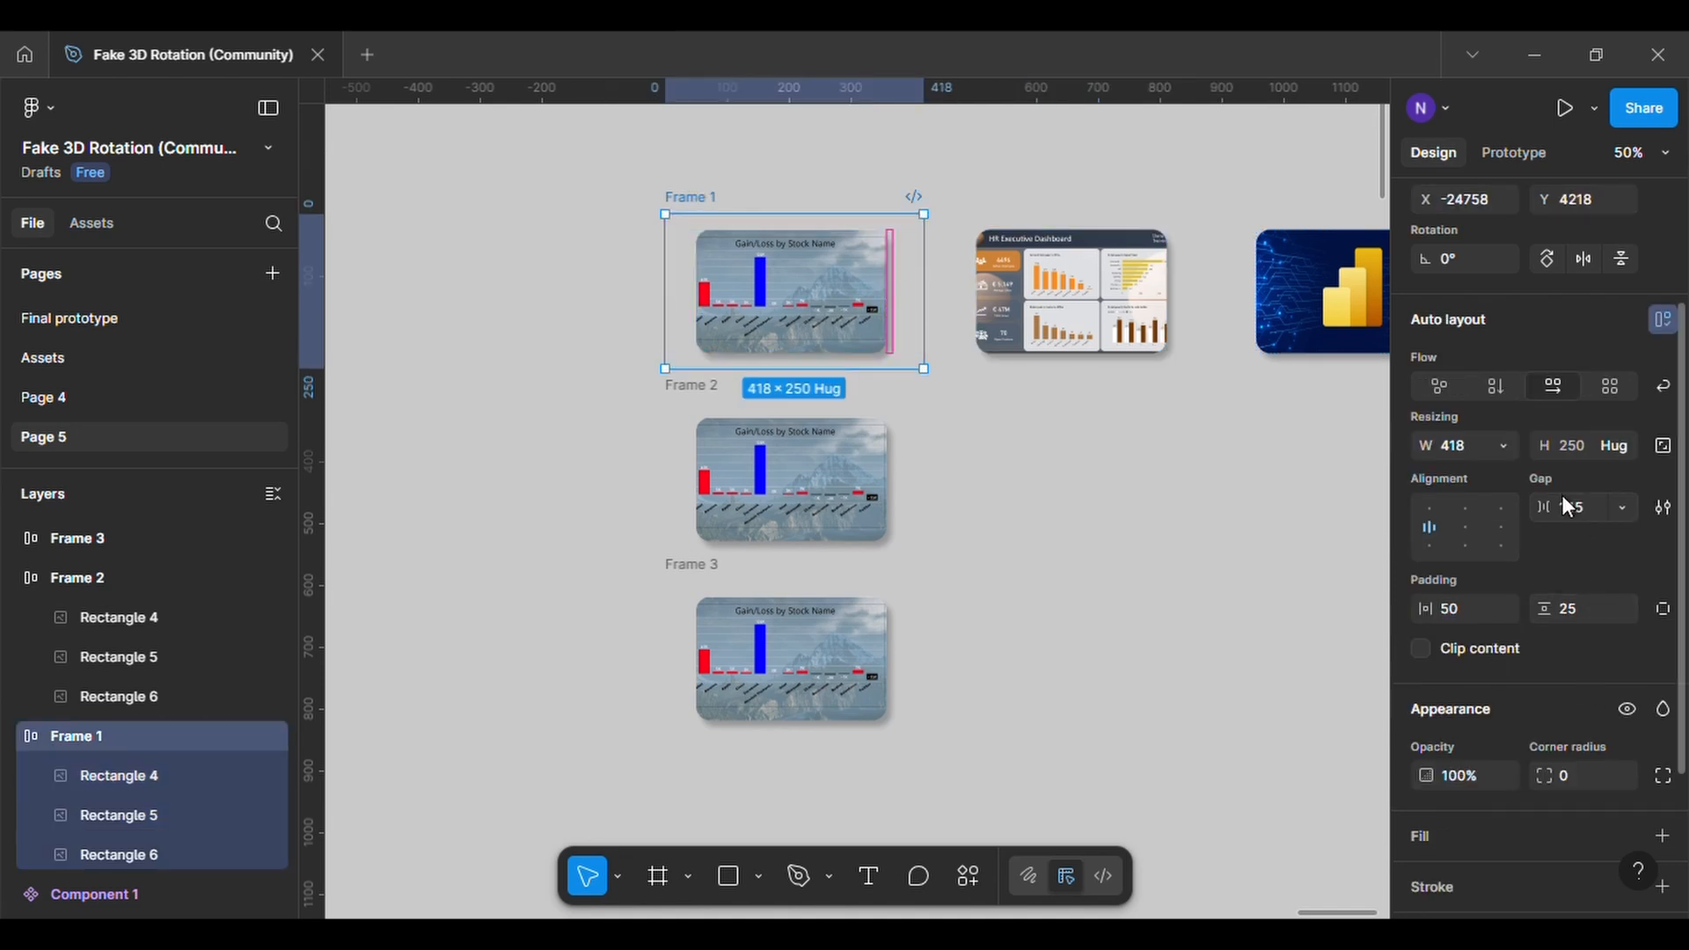
pyautogui.moveTo(1555, 503); pyautogui.dragTo(1281, 503)
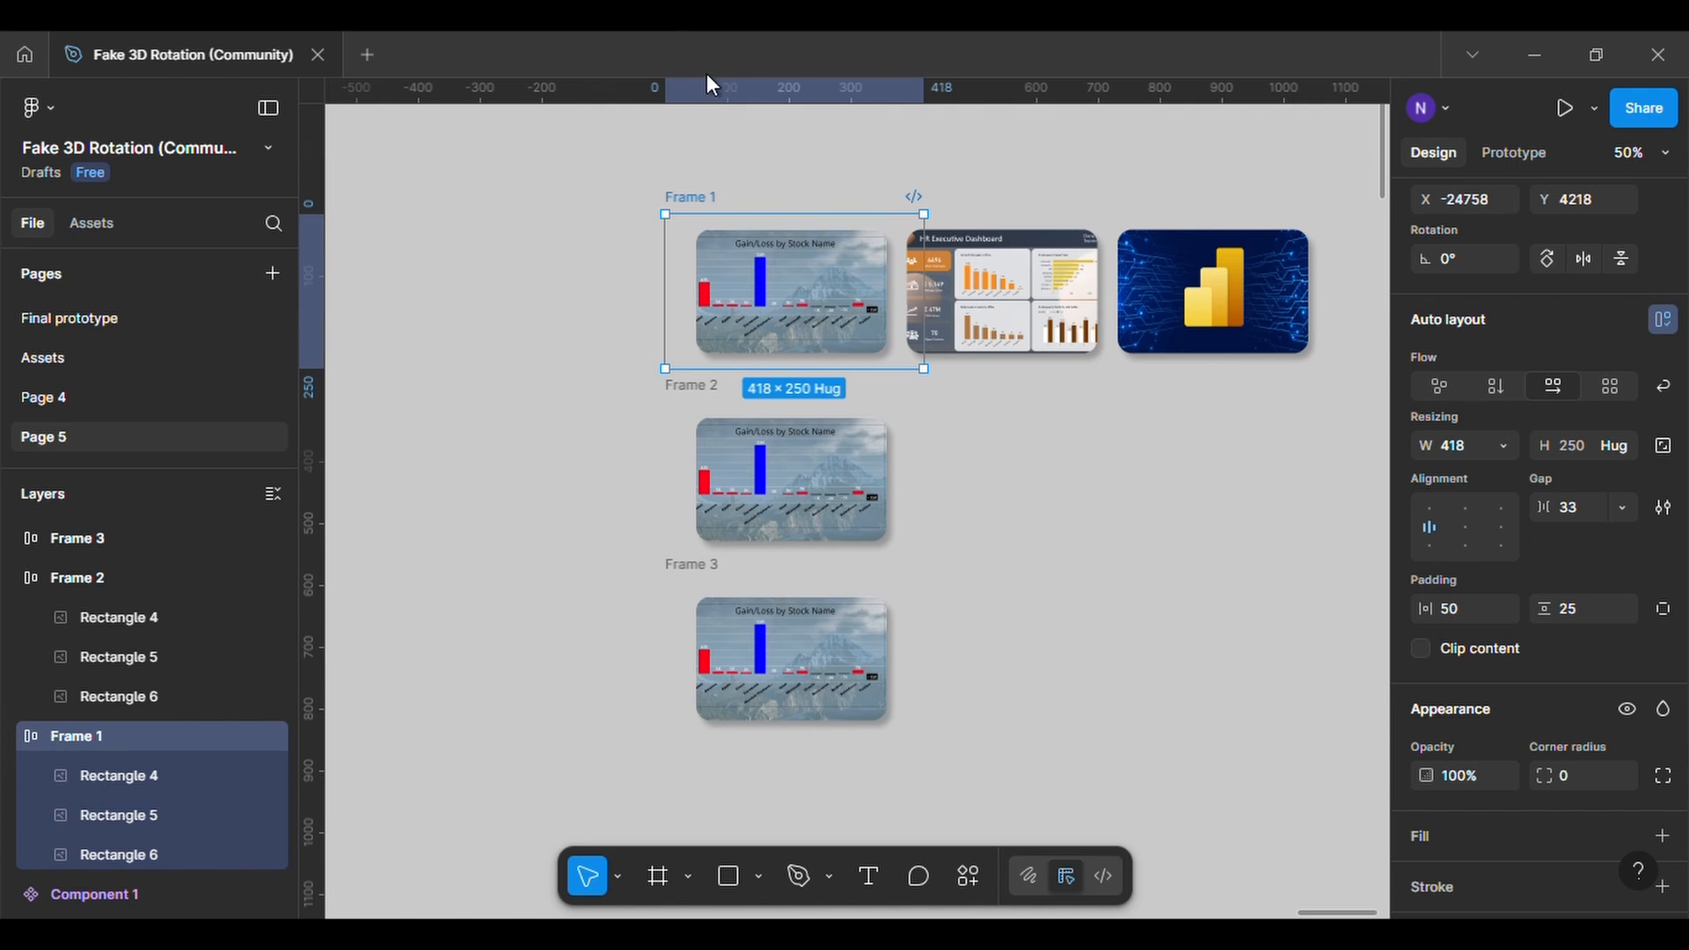
# Lock the aspect ratio of Frame 1's second and third cards, resize both to 244 × 158, and turn frame clipping back on
pyautogui.click(986, 302)
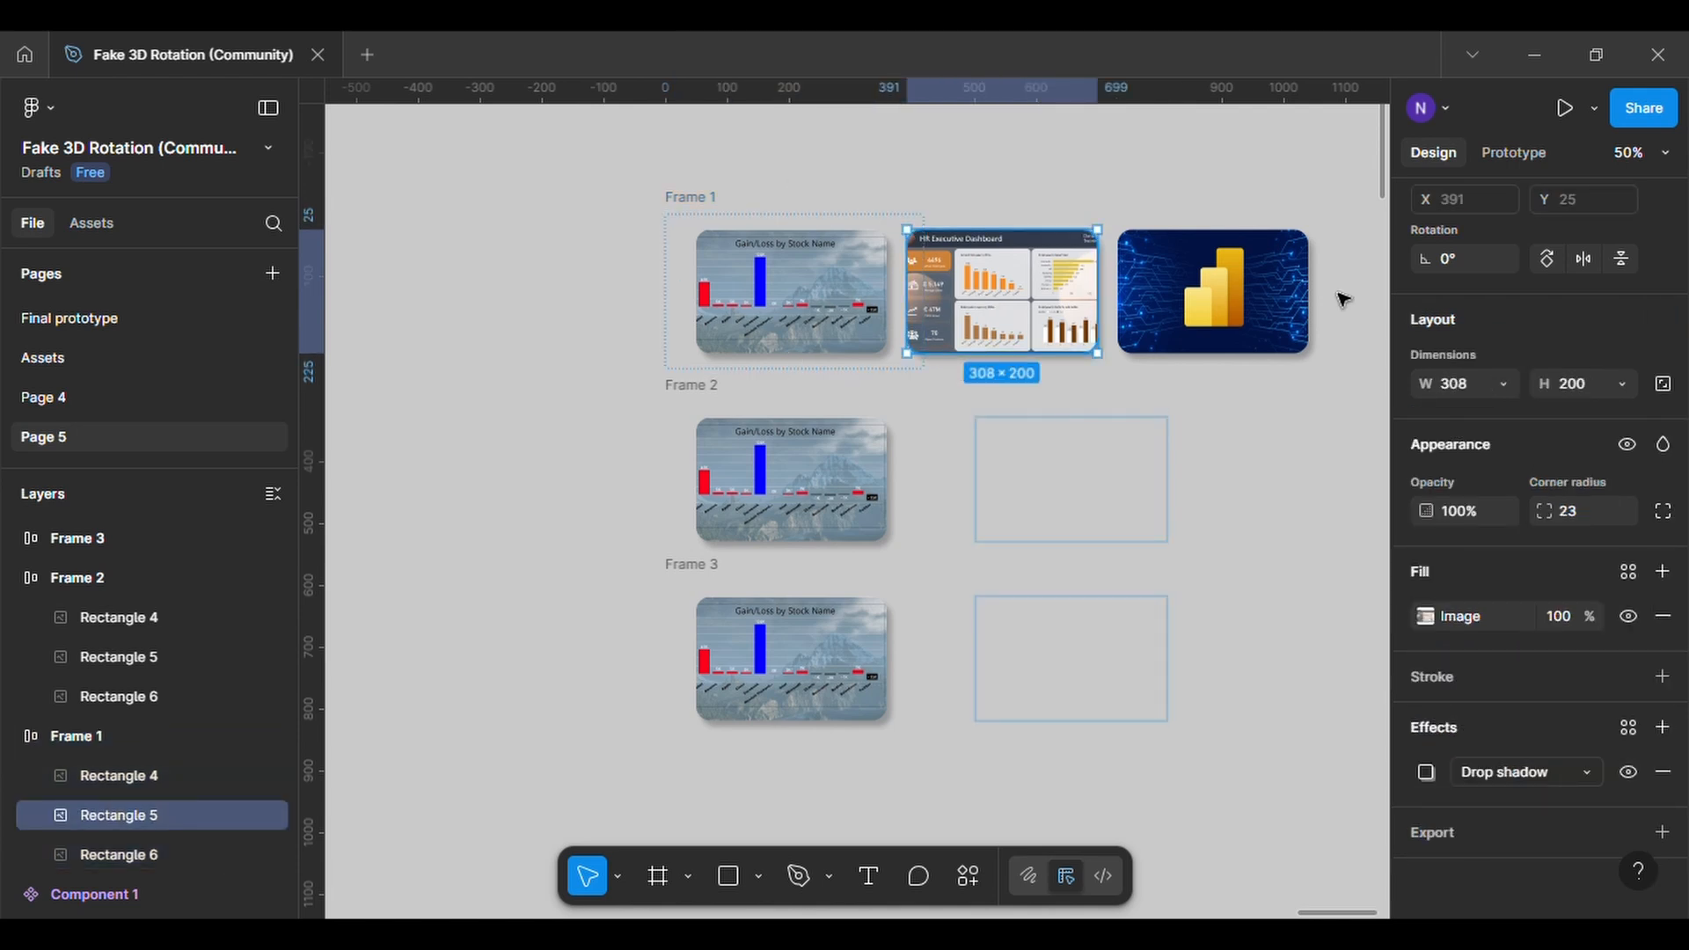
pyautogui.keyDown('shift'); pyautogui.click(1212, 305); pyautogui.keyUp('shift')
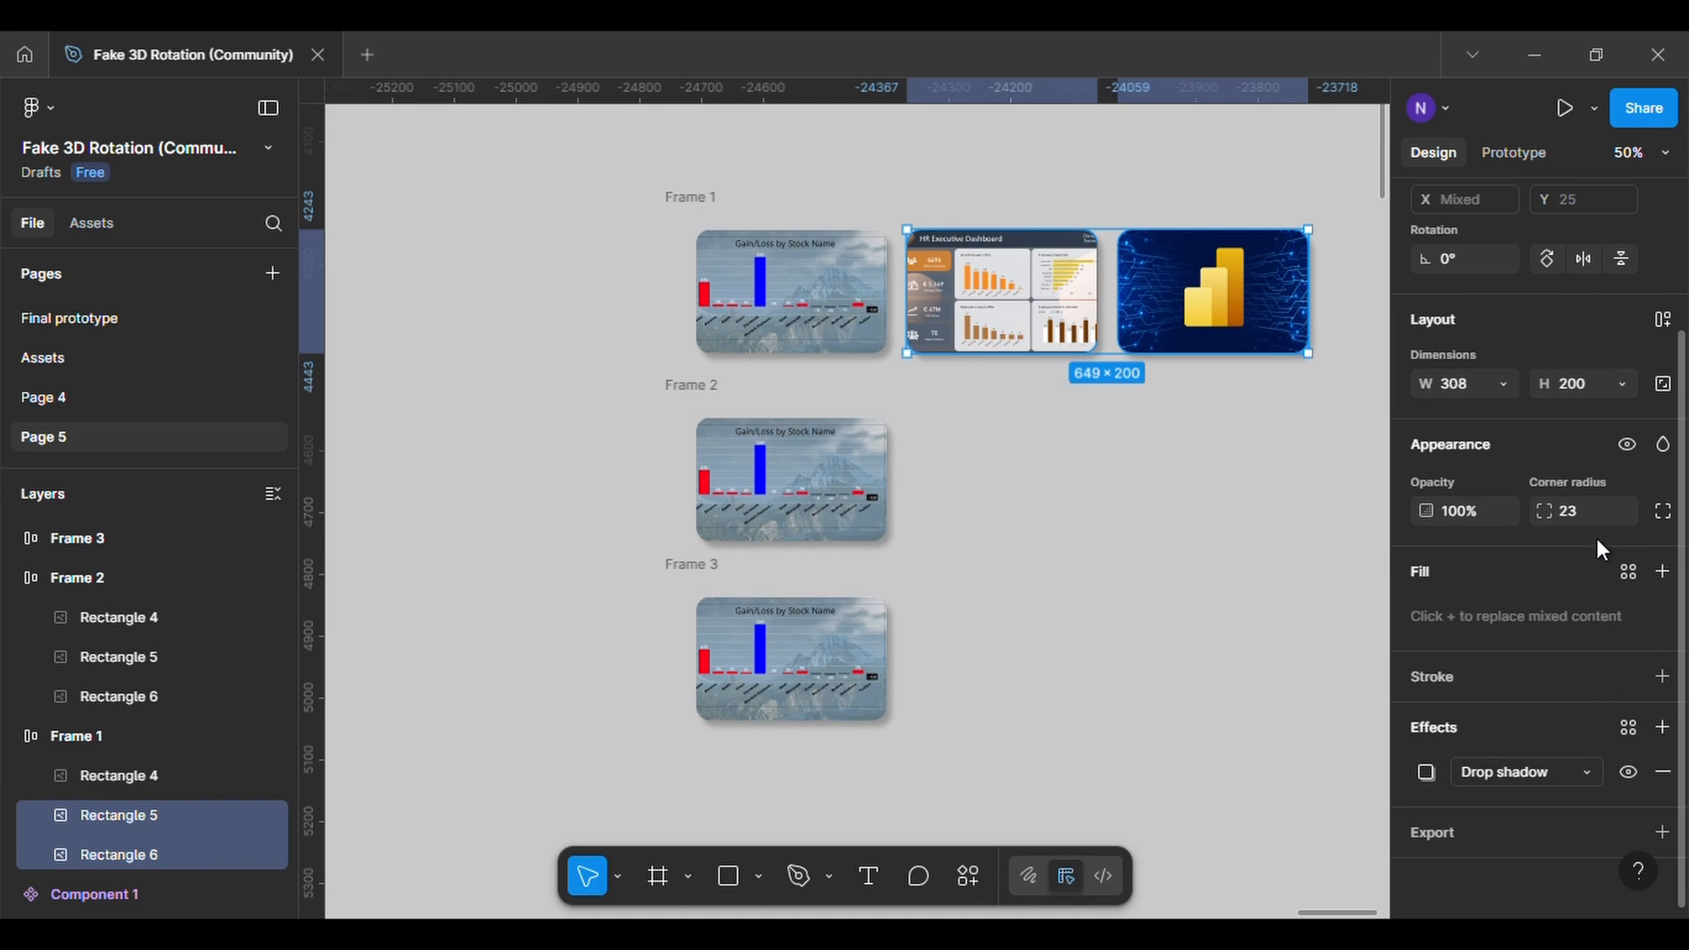
pyautogui.scroll(3, 1598, 538)
pyautogui.click(1663, 507)
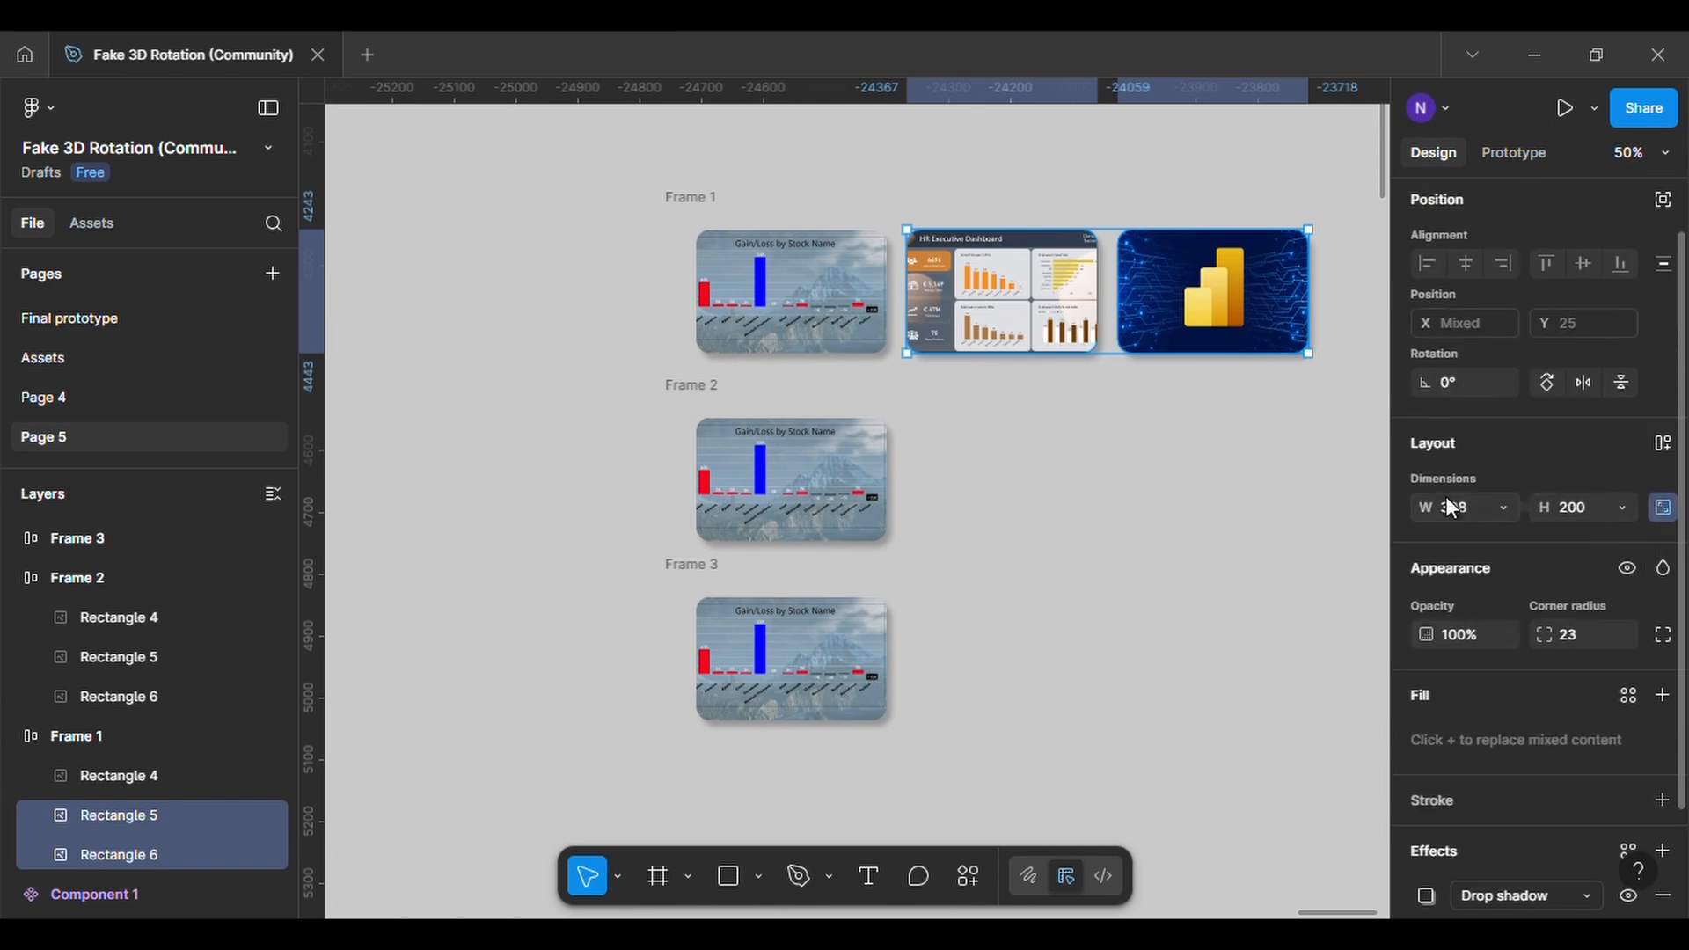
pyautogui.moveTo(1427, 508); pyautogui.dragTo(1274, 500)
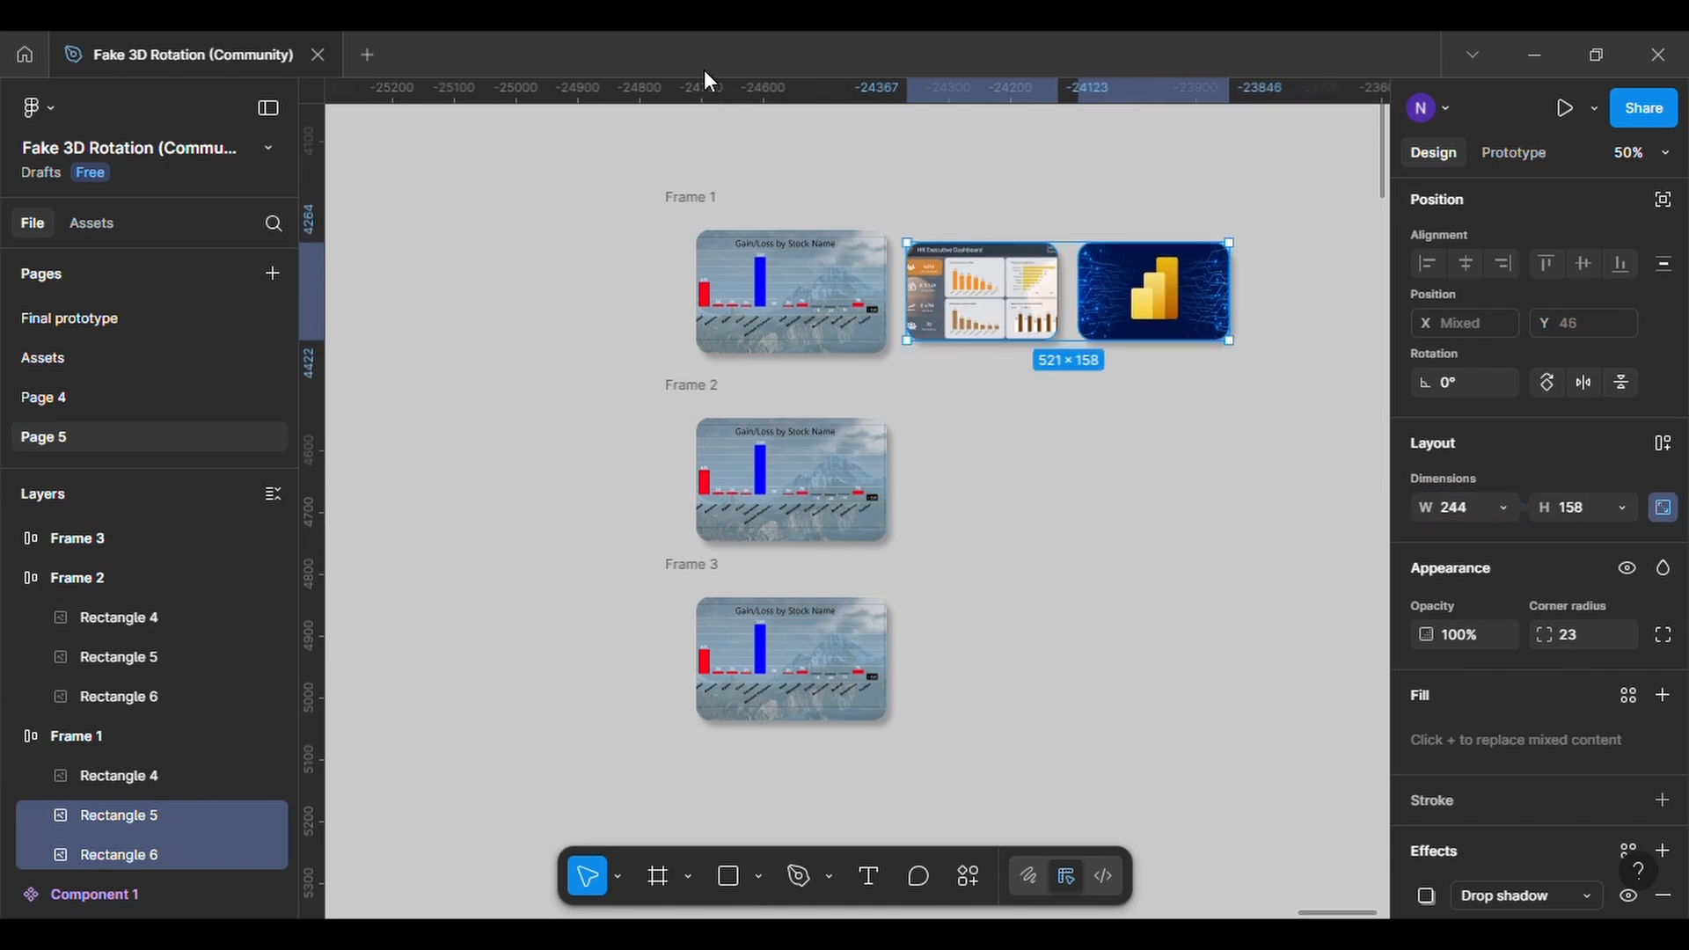
pyautogui.click(856, 216)
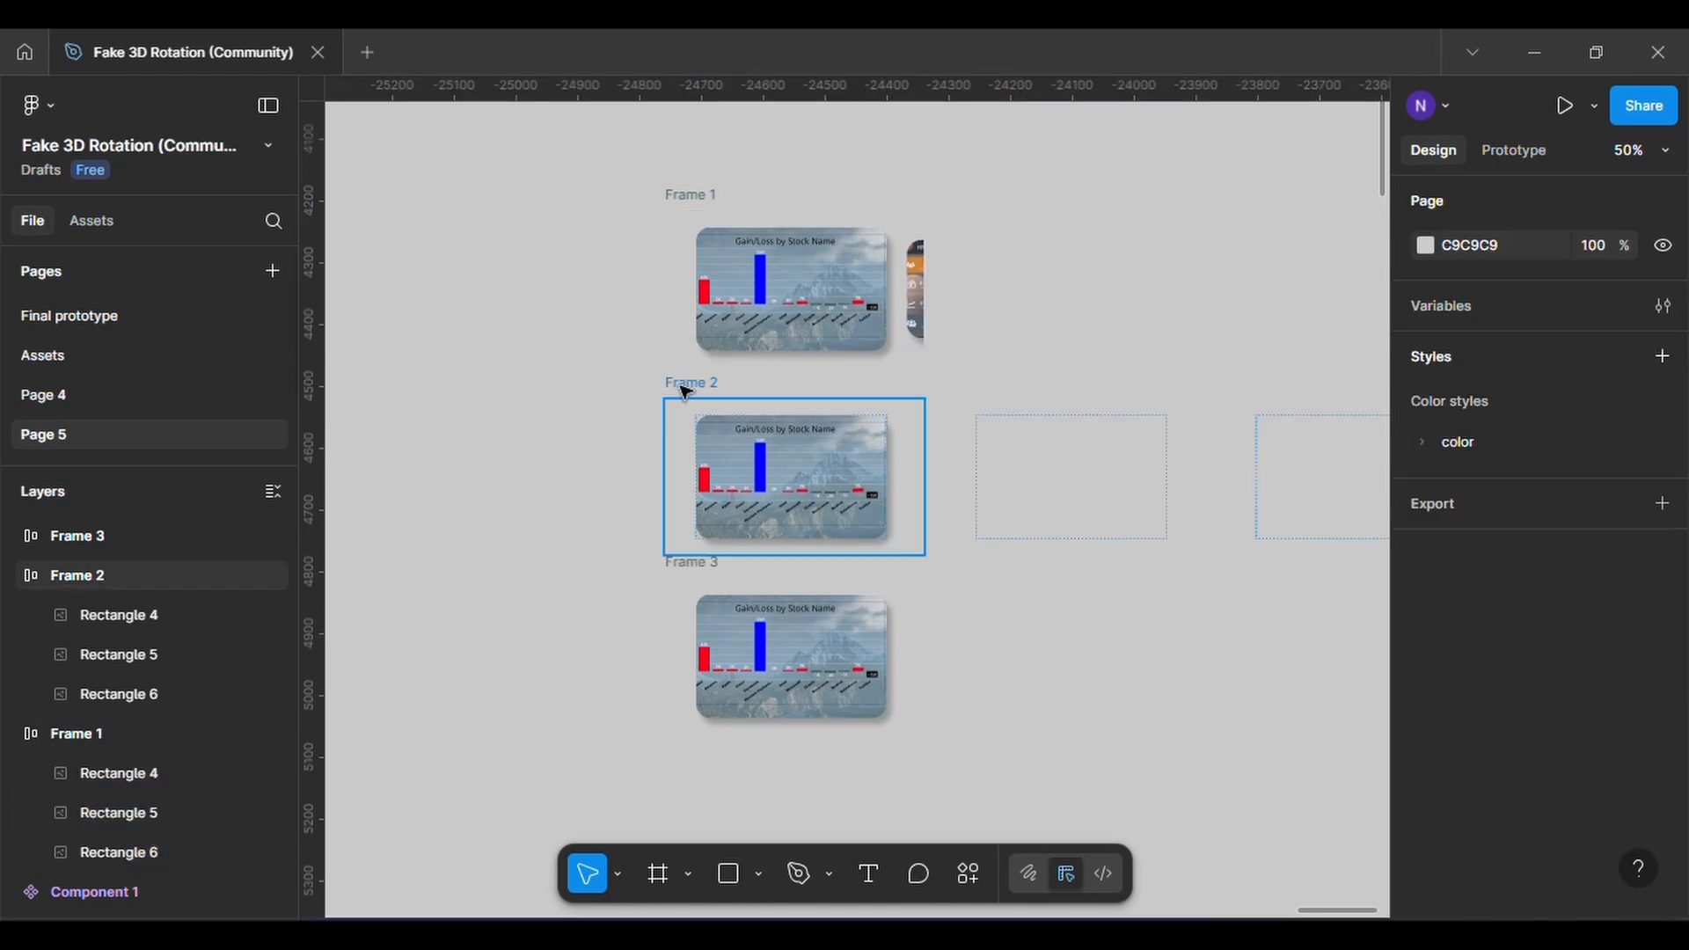
# Align Frame 2's content to the centre and turn off its content clipping
pyautogui.click(686, 390)
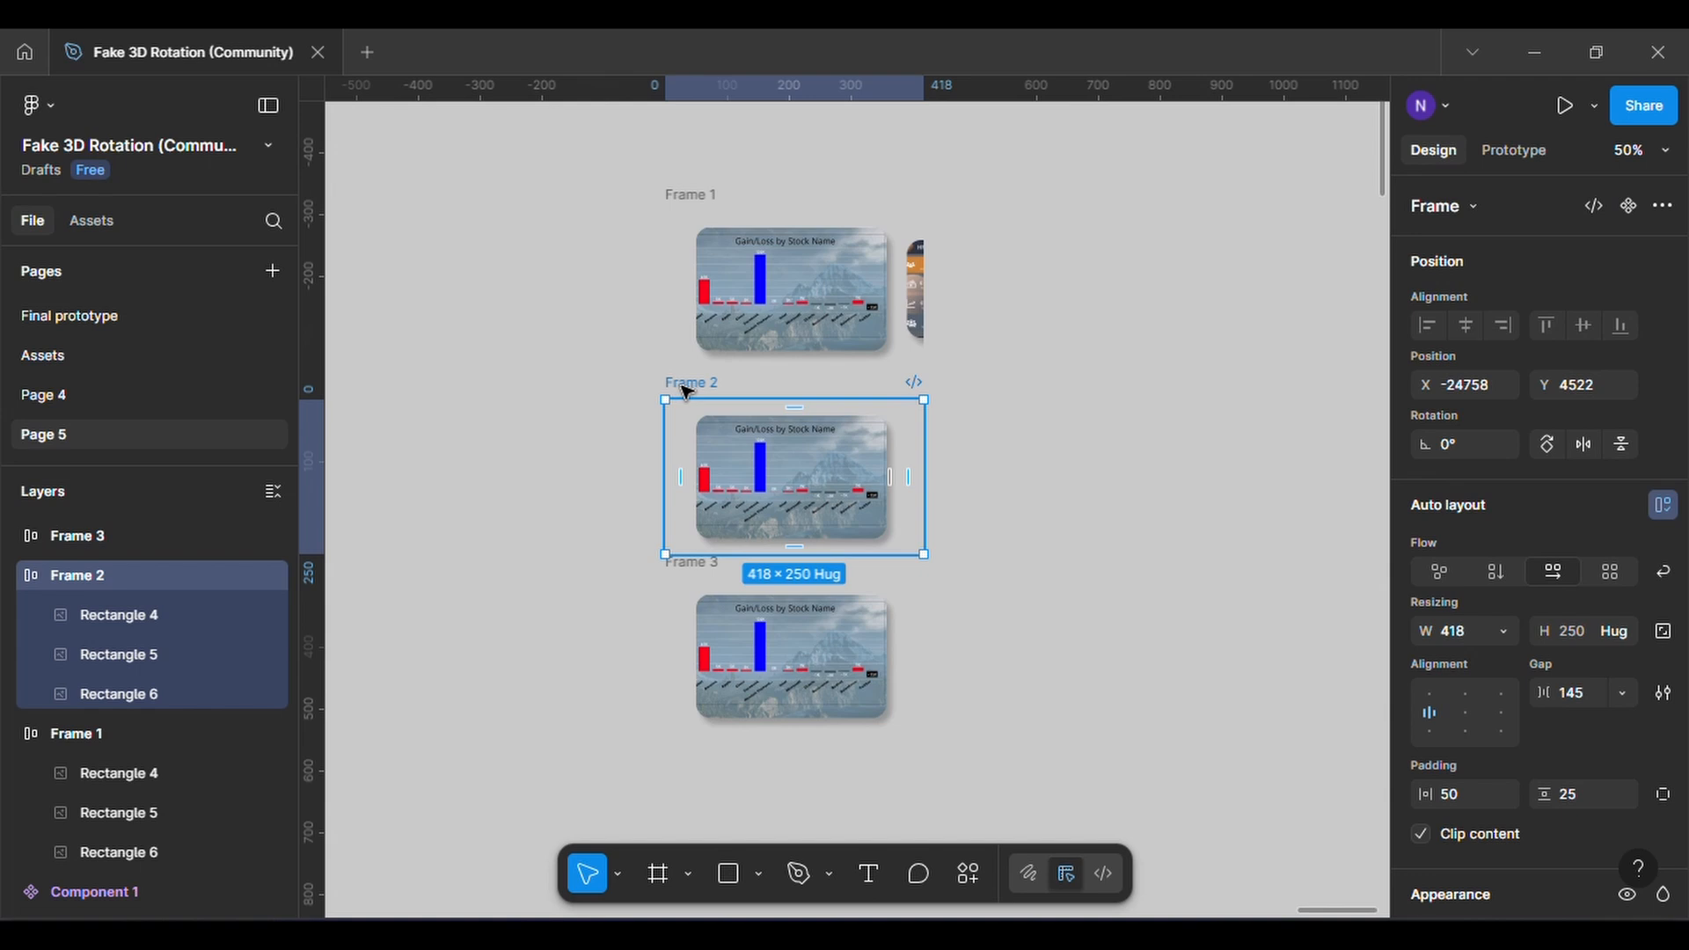
pyautogui.click(1468, 712)
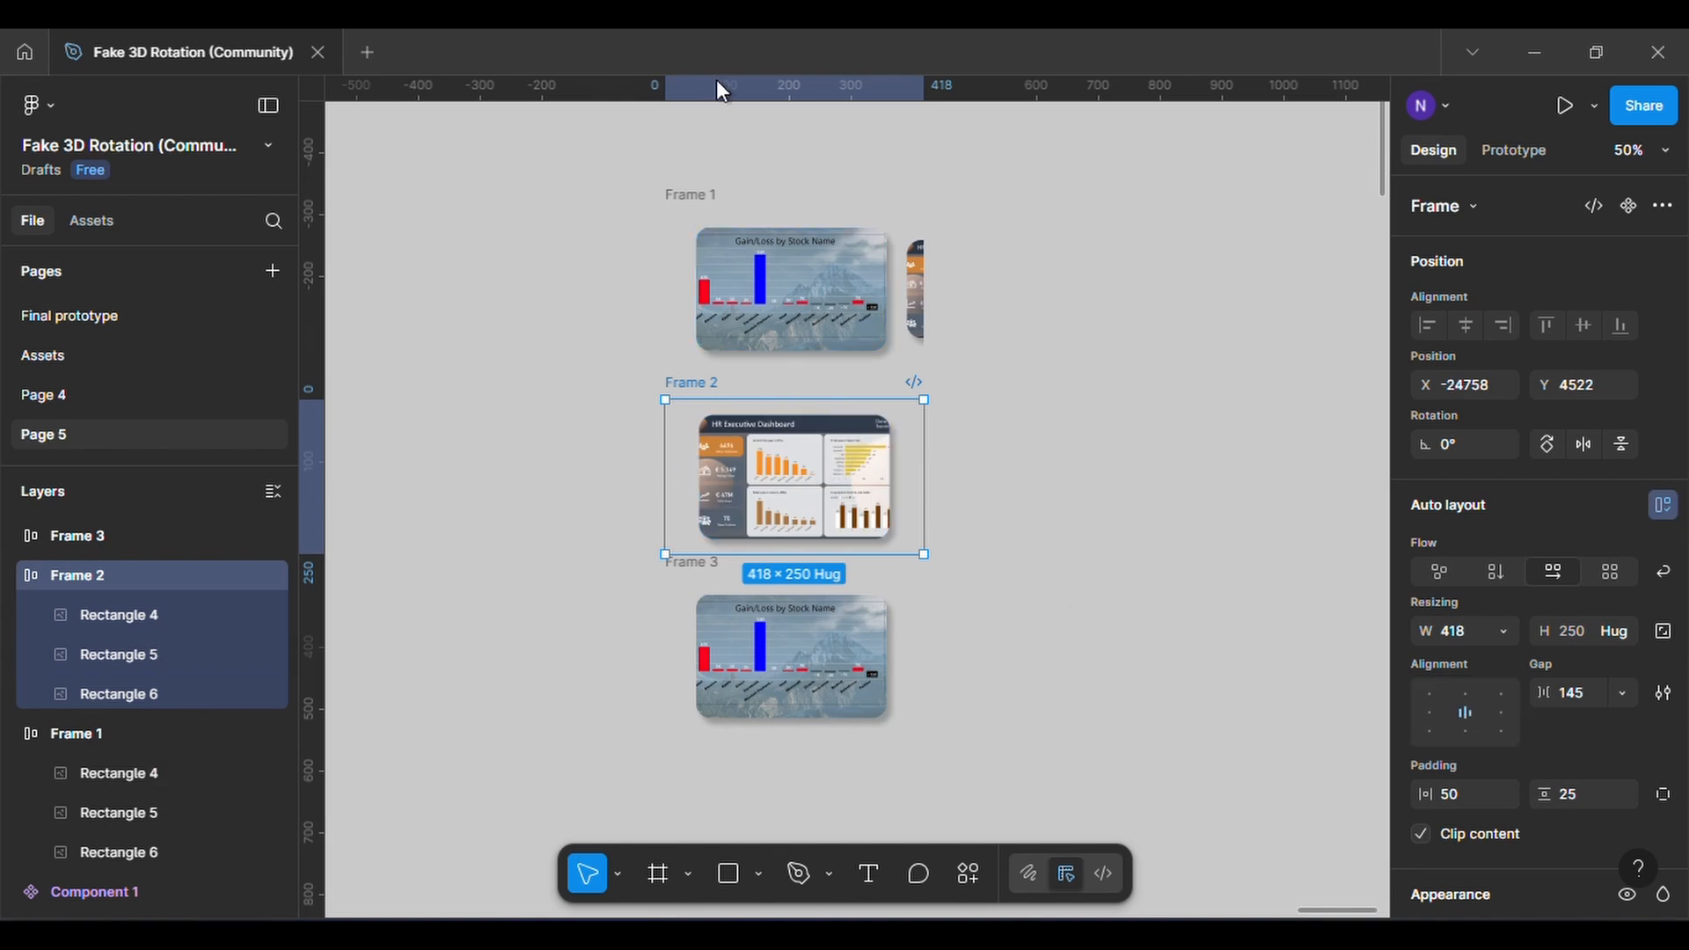
pyautogui.click(1422, 833)
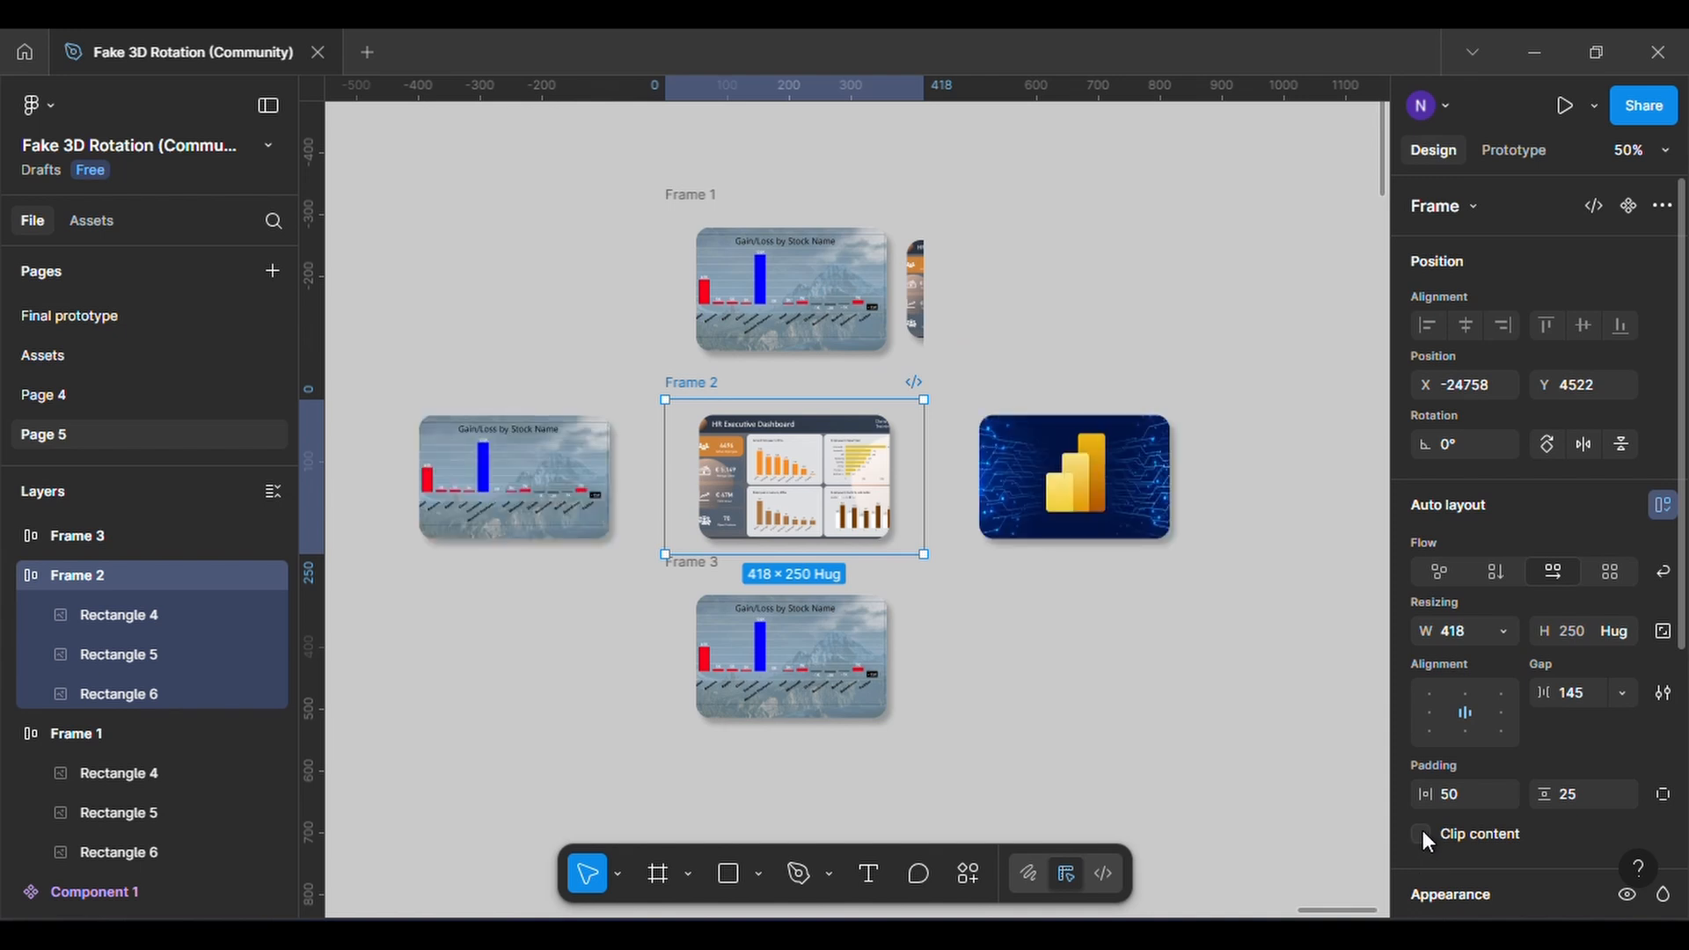
# Lock the aspect ratio of Frame 2's two outer cards and shrink them together
pyautogui.click(556, 498)
pyautogui.keyDown('shift'); pyautogui.click(1040, 516); pyautogui.keyUp('shift')
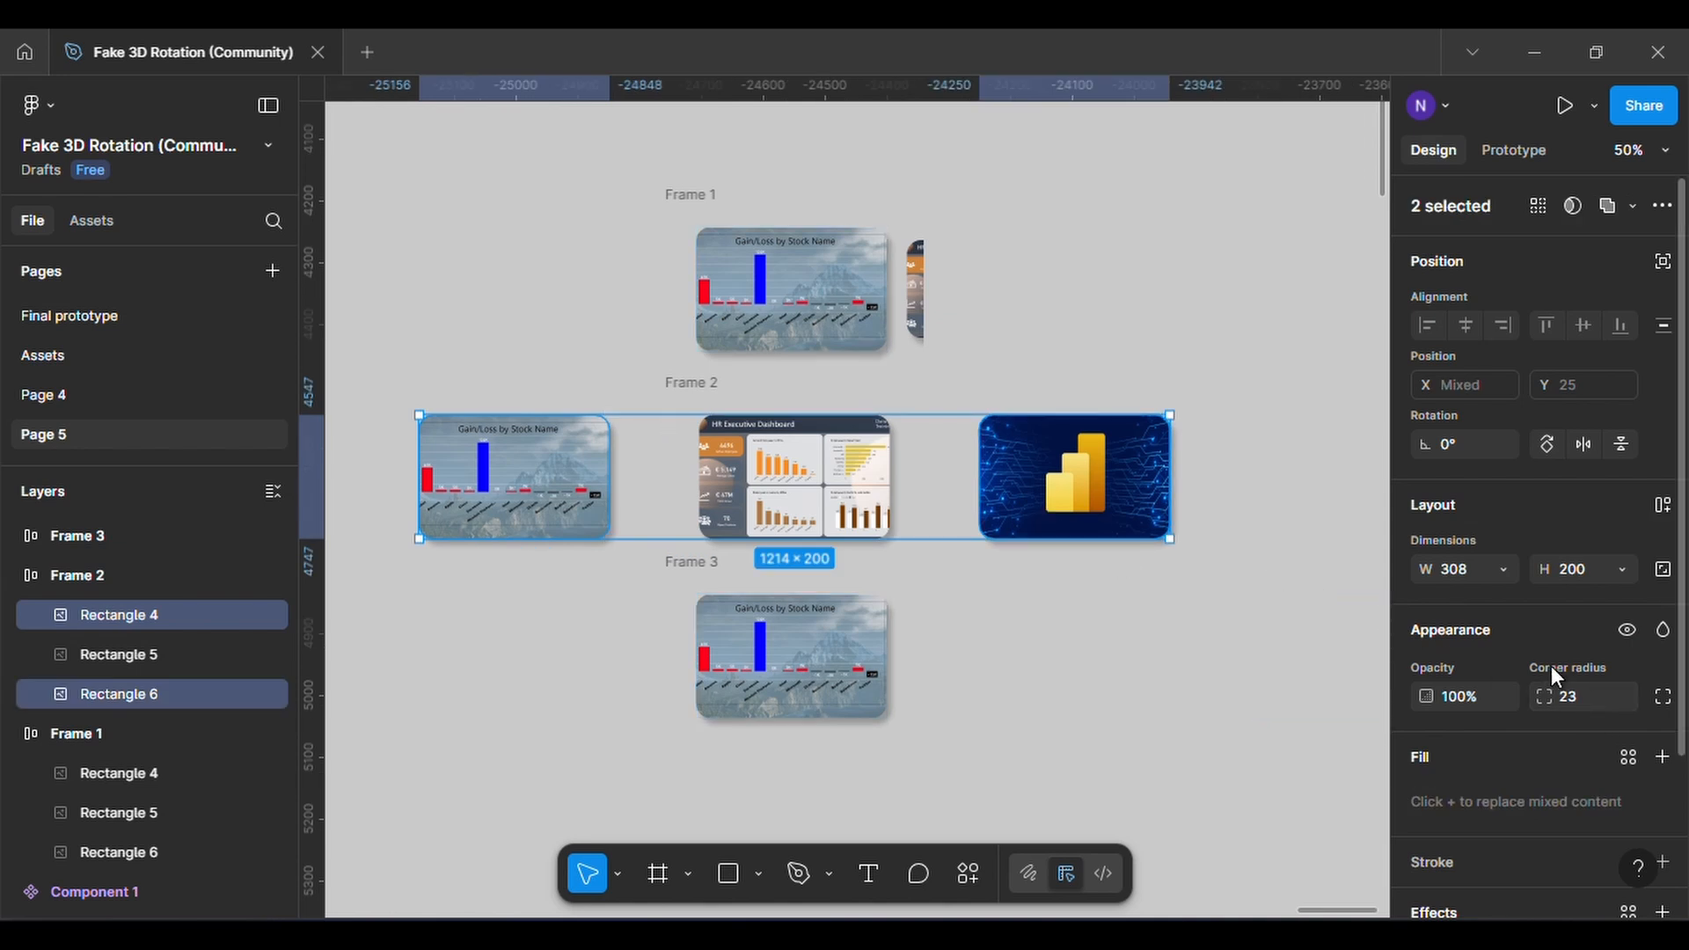
pyautogui.click(1663, 571)
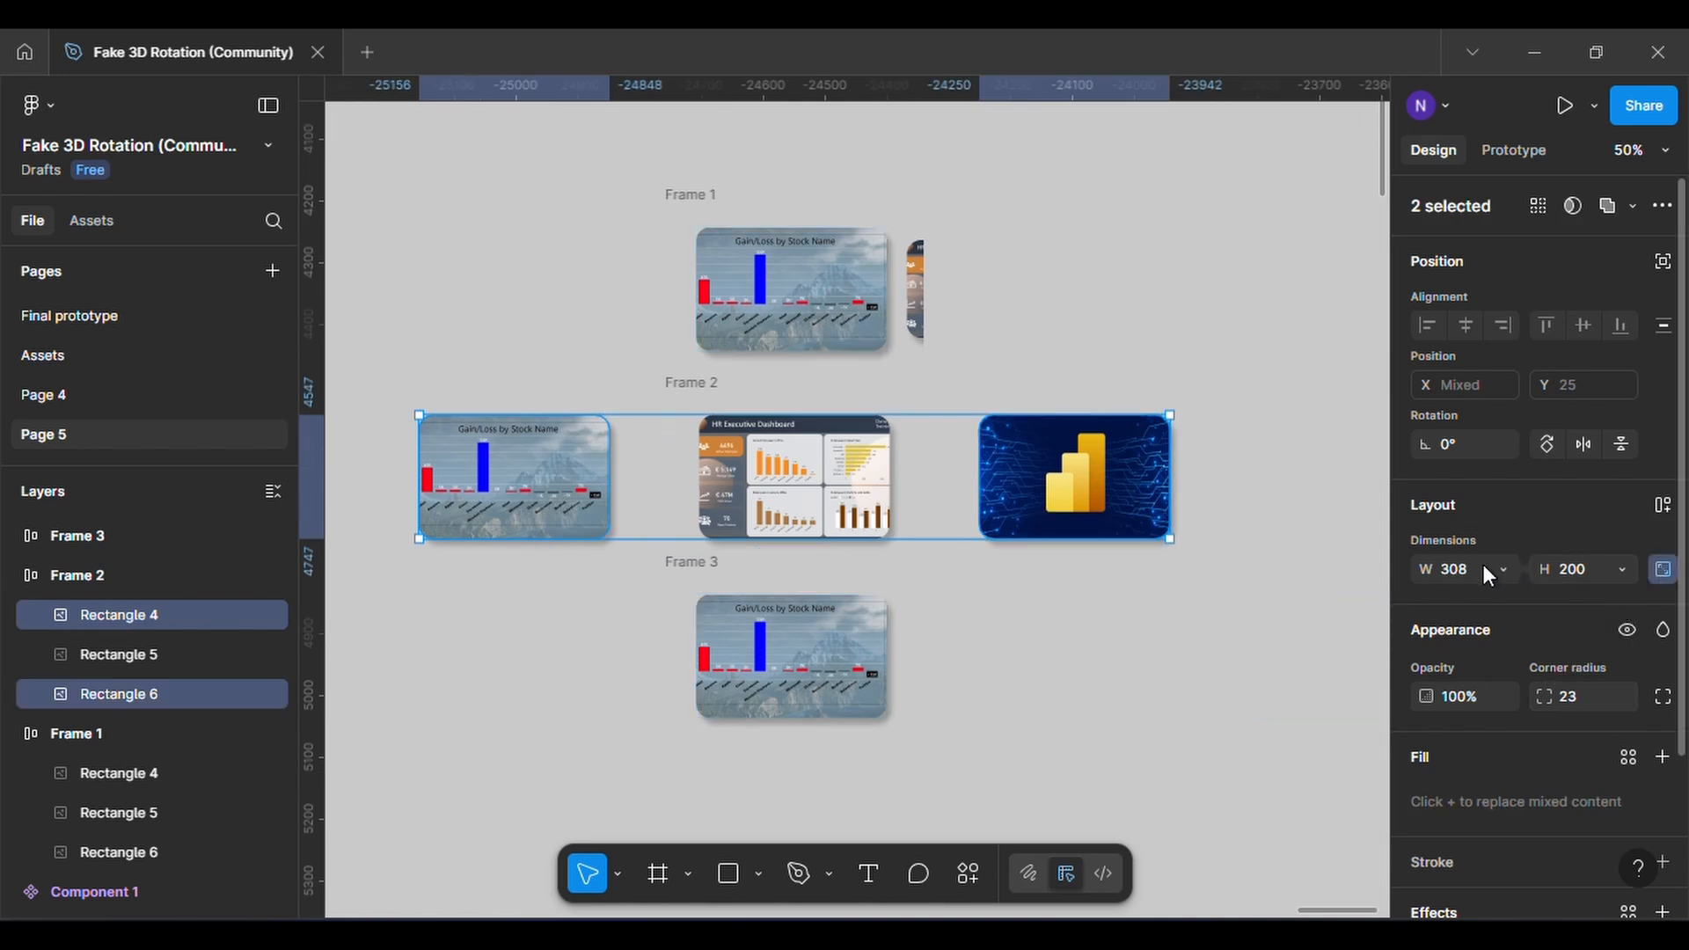
pyautogui.moveTo(1427, 559); pyautogui.dragTo(1244, 558)
pyautogui.moveTo(1244, 464); pyautogui.dragTo(1245, 464)
pyautogui.press('Escape')
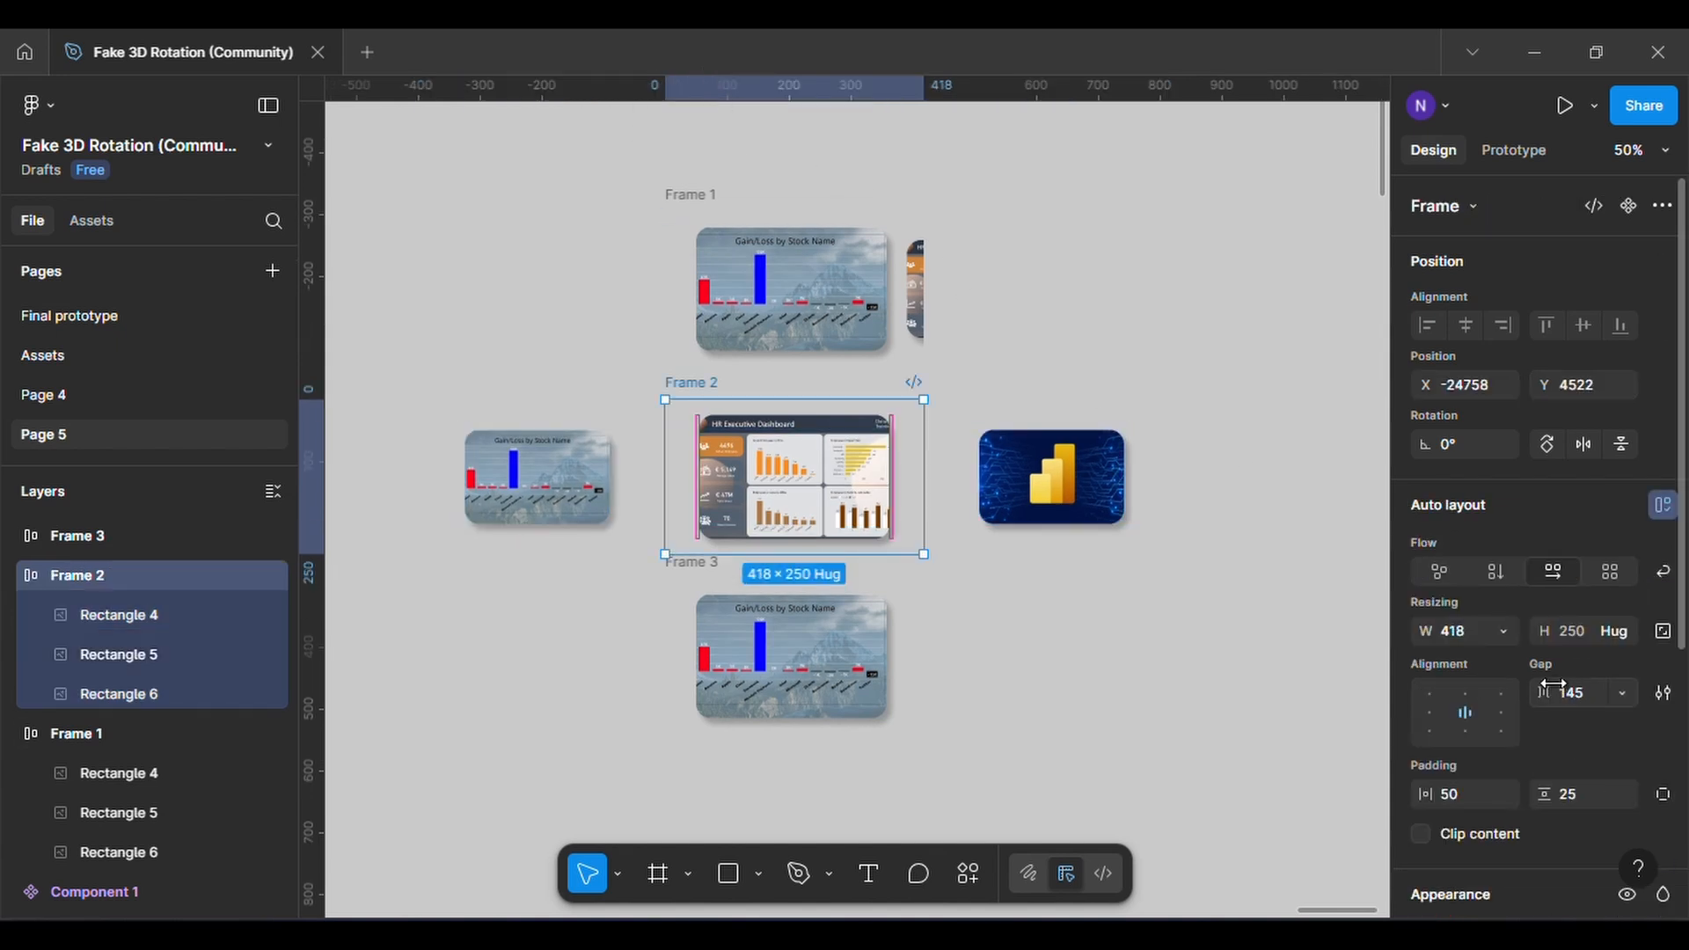
# Set the gap between Frame 2's cards to 27 and turn its content clipping back on
pyautogui.moveTo(1542, 693); pyautogui.dragTo(1263, 691)
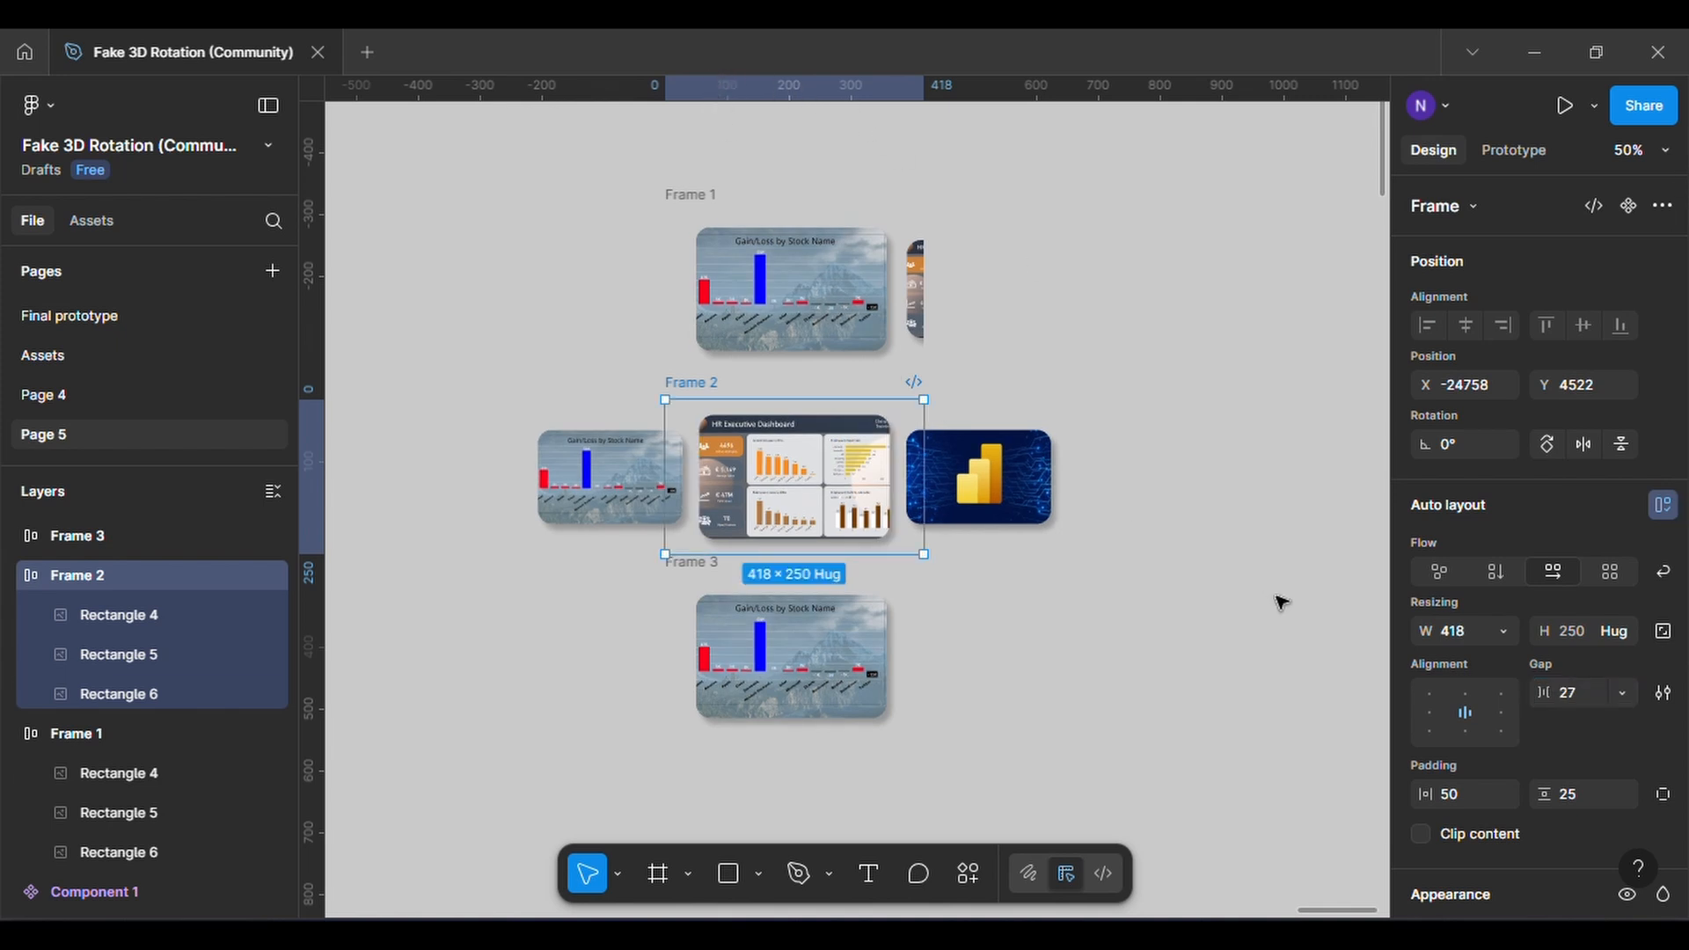
pyautogui.click(1420, 832)
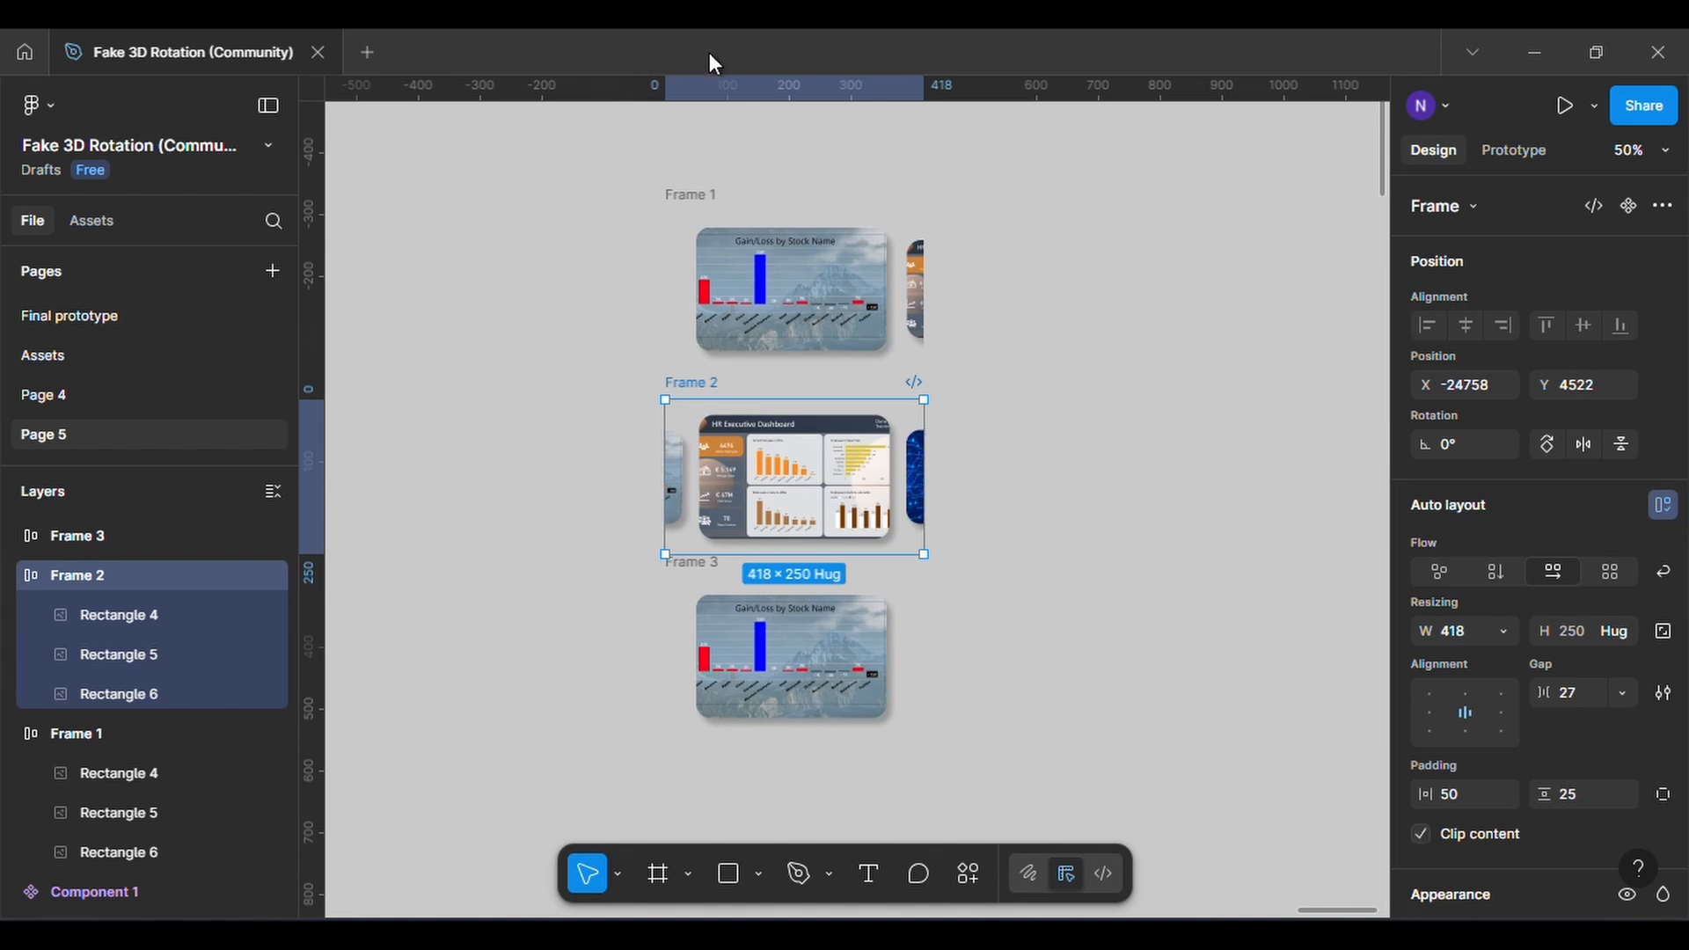
pyautogui.press('Escape')
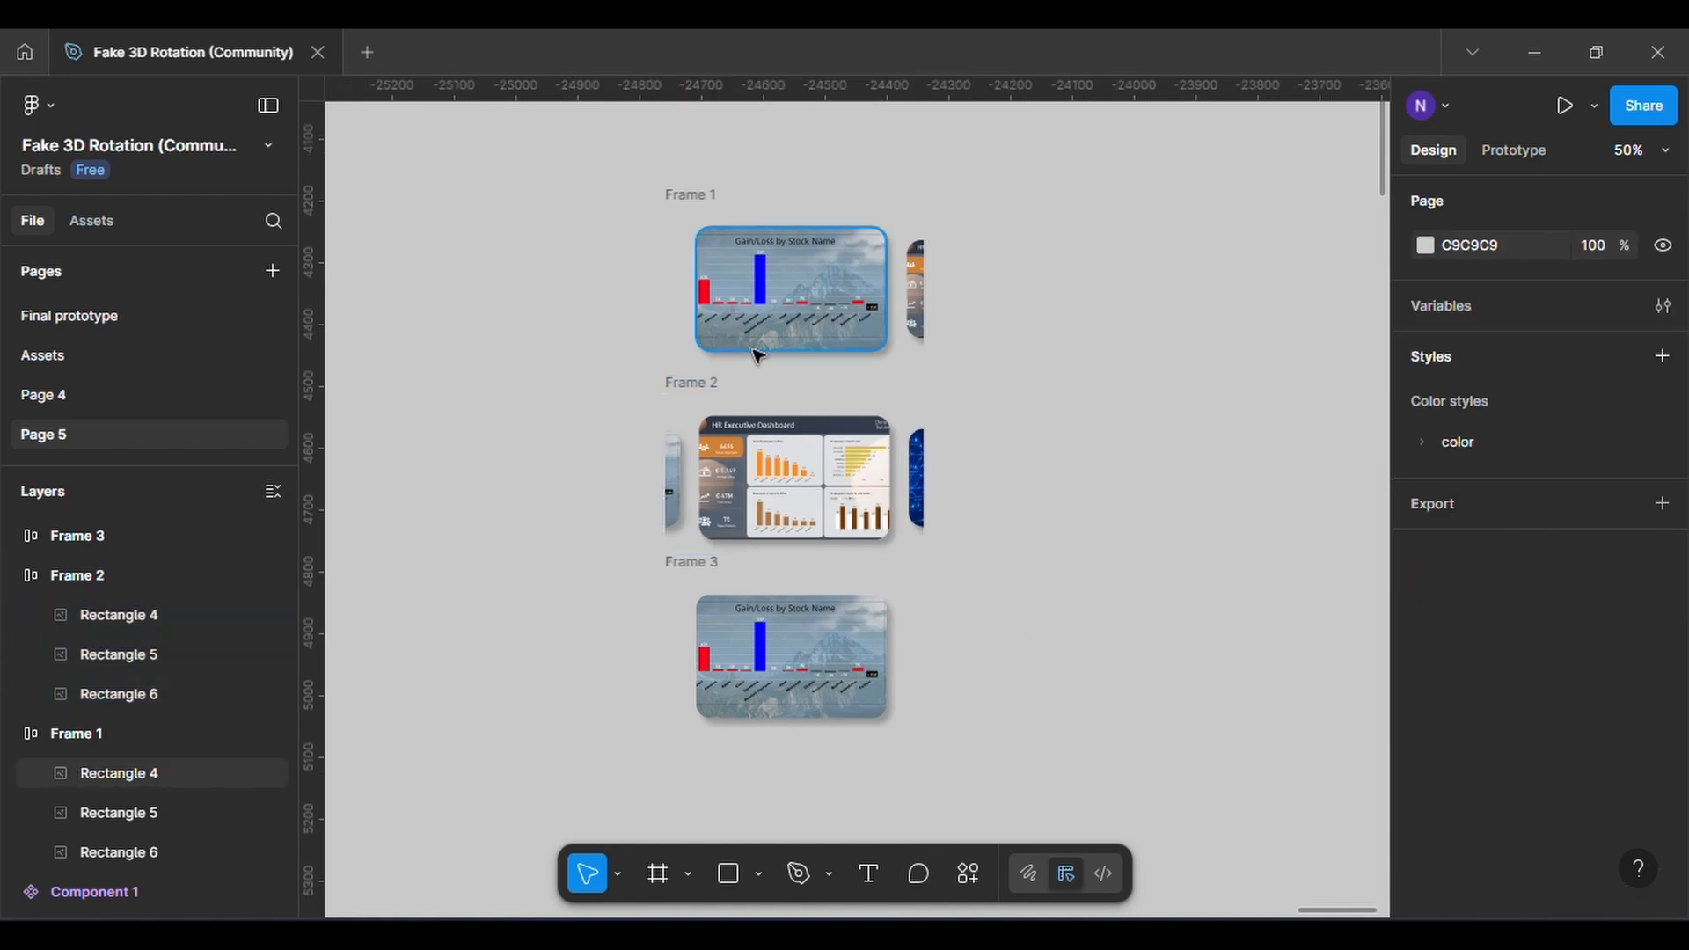
# Align Frame 3's content to the right centre and set the gap between its cards to 35
pyautogui.click(685, 569)
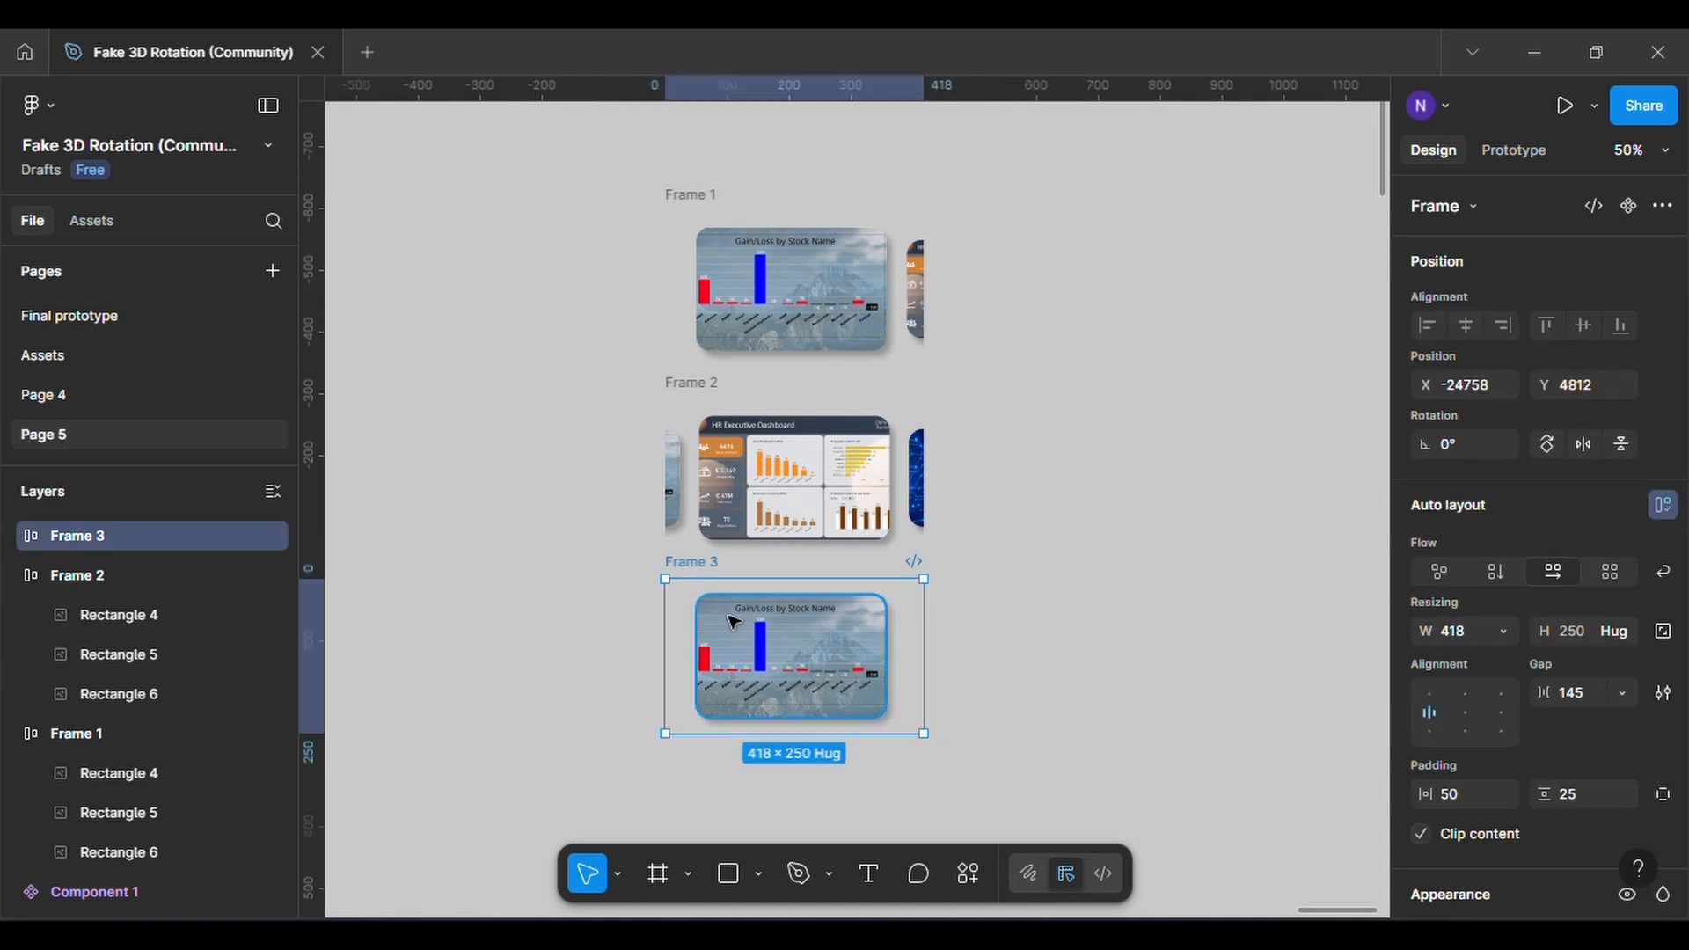
pyautogui.click(1503, 711)
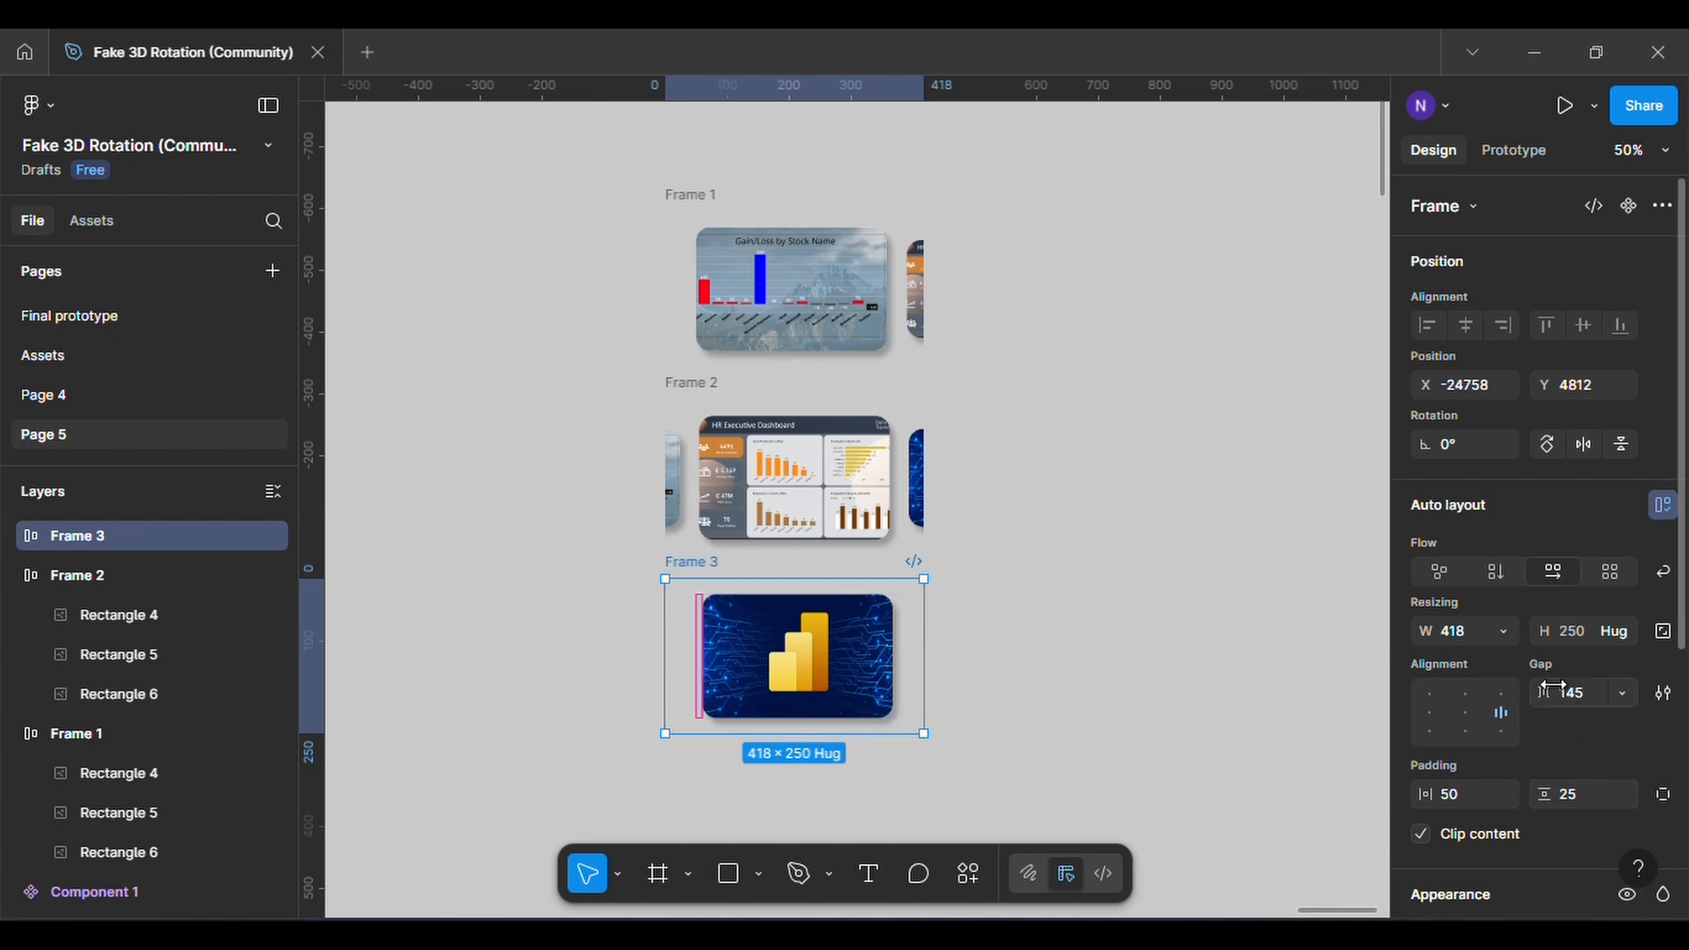
pyautogui.moveTo(1553, 689); pyautogui.dragTo(1283, 699)
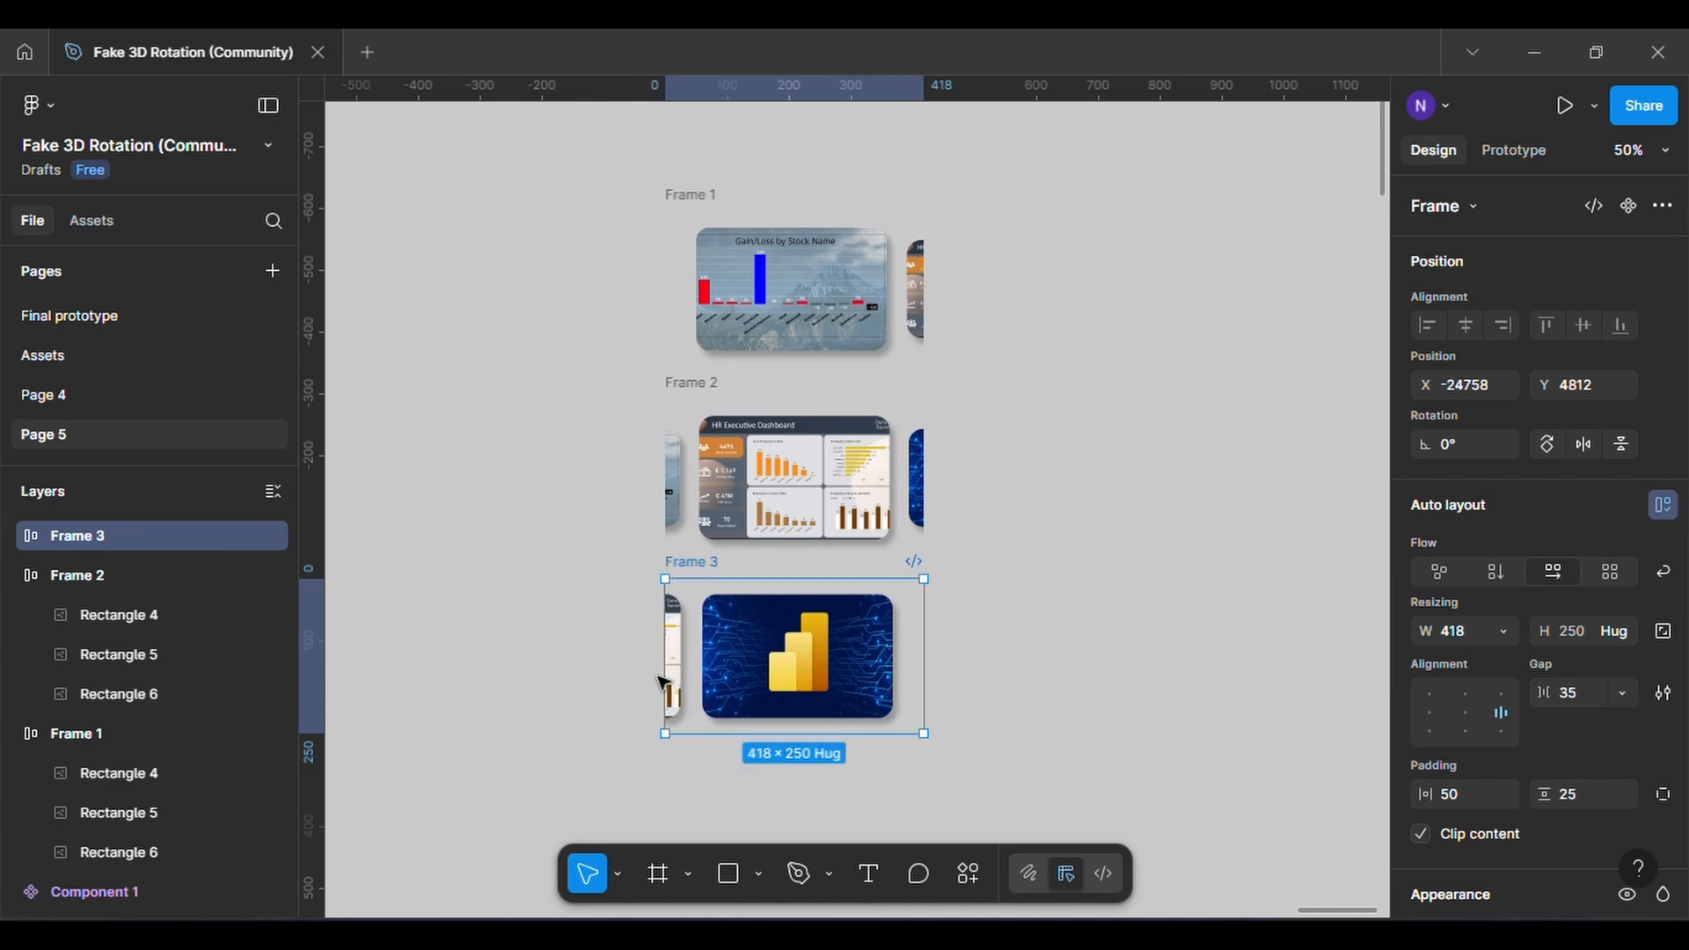
# Lock the aspect ratio of Frame 3's middle card and set its width to 244
pyautogui.click(661, 682)
pyautogui.scroll(-3, 1514, 758)
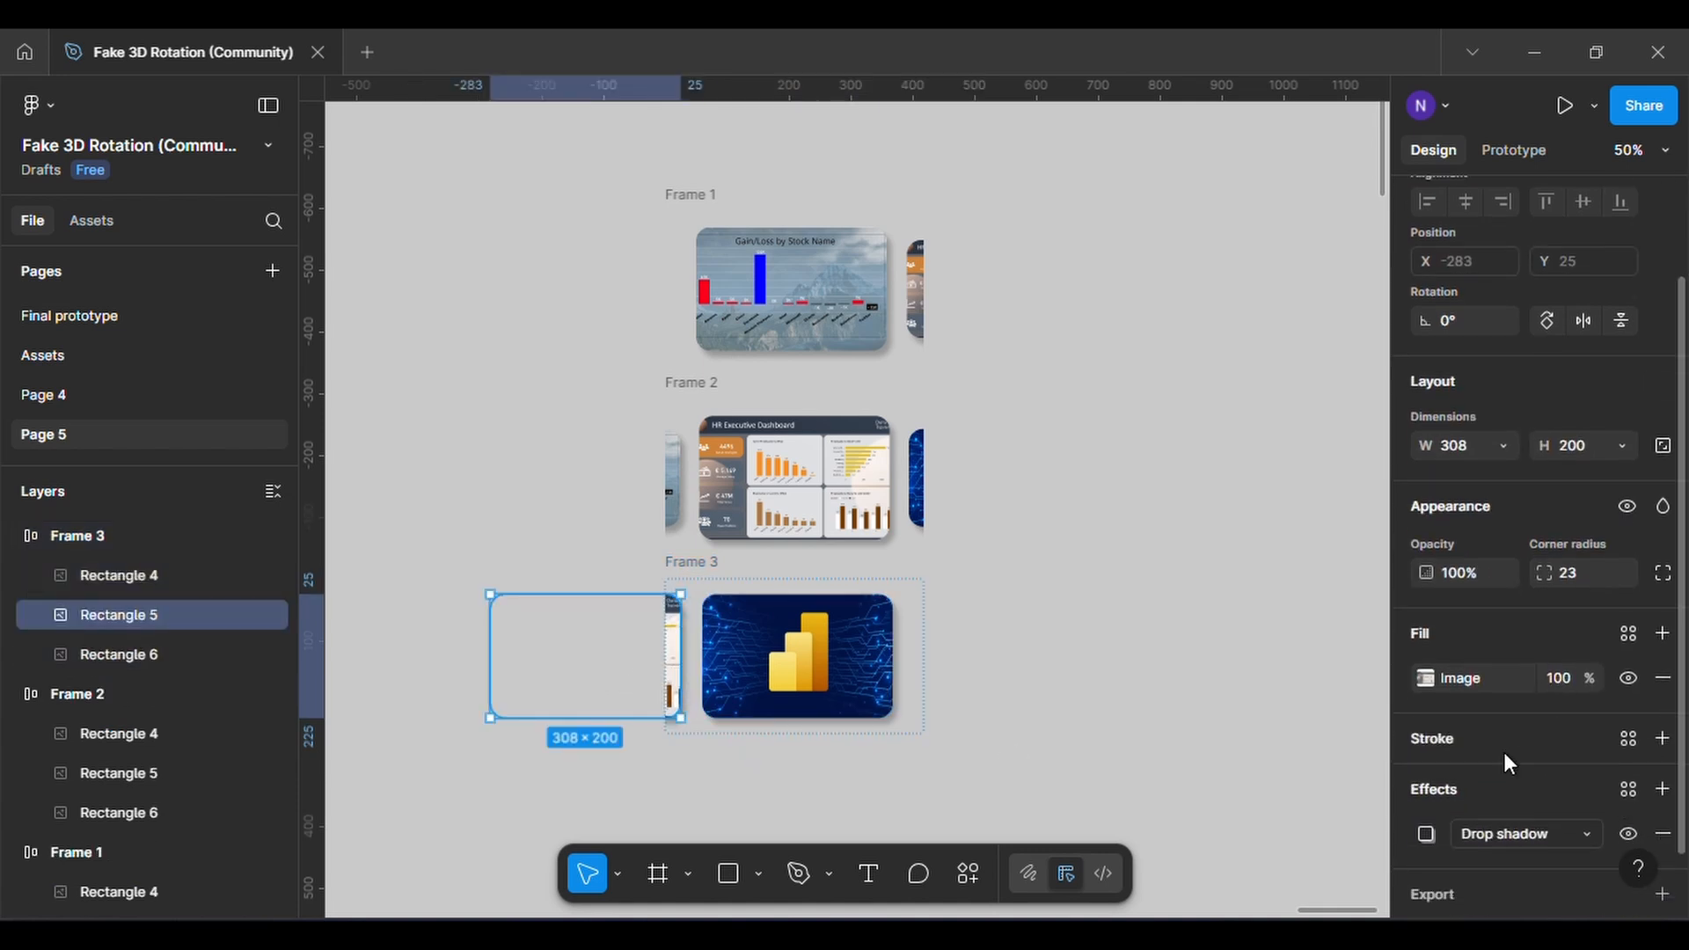
pyautogui.click(1663, 445)
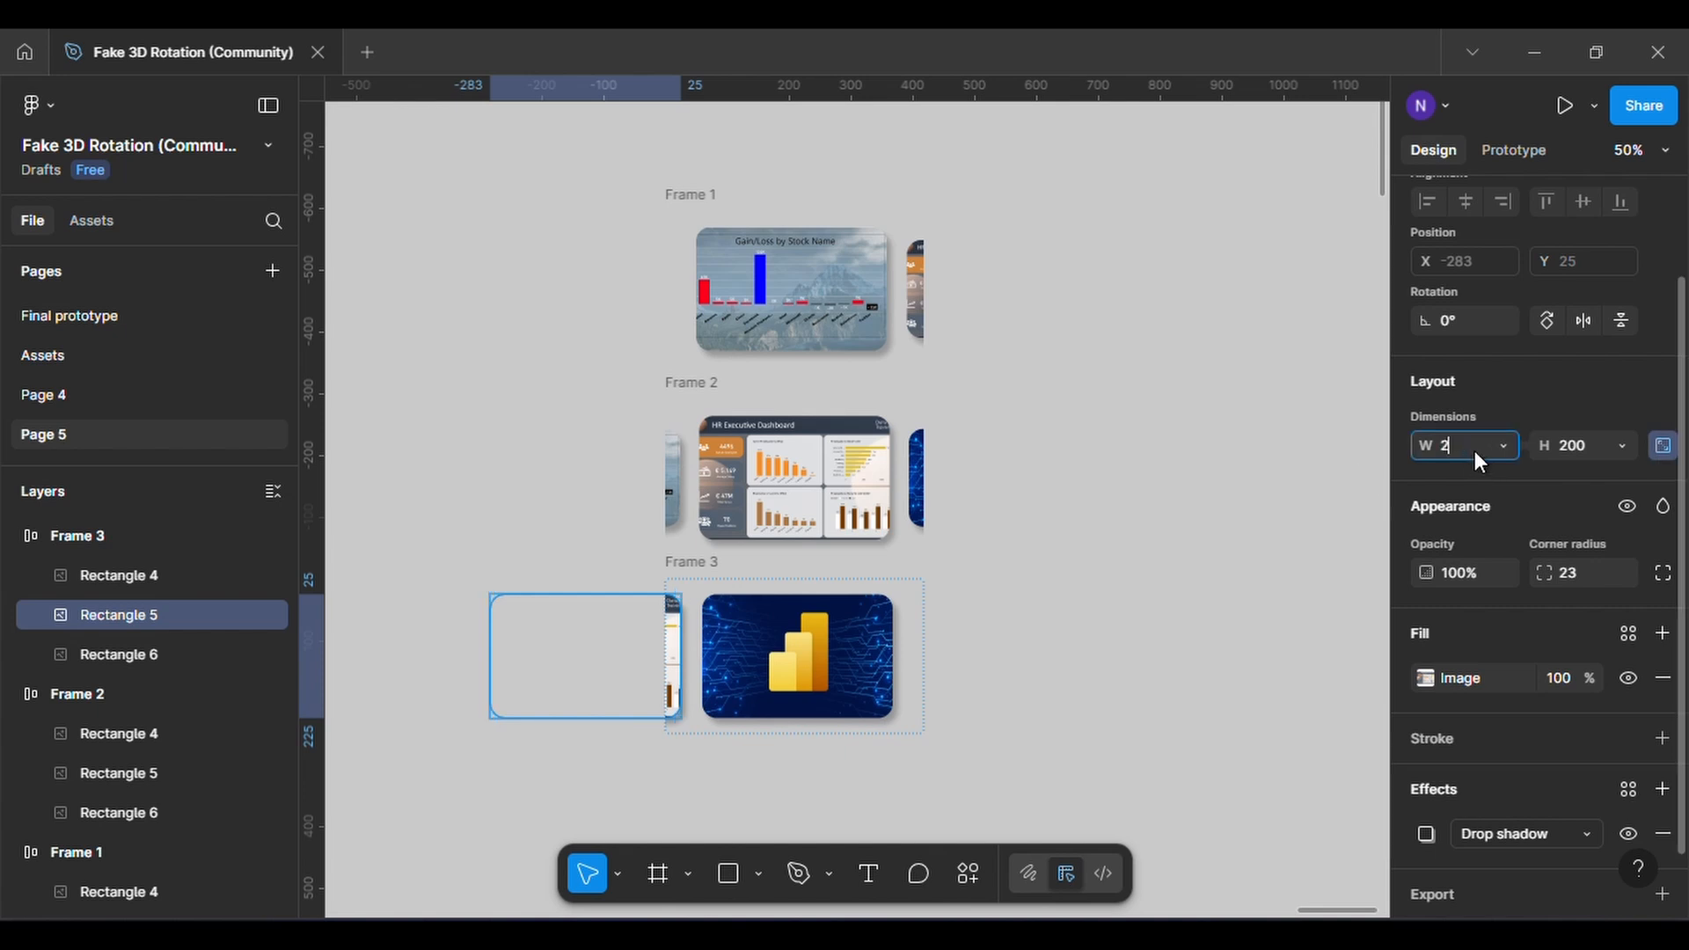
pyautogui.press('Return')
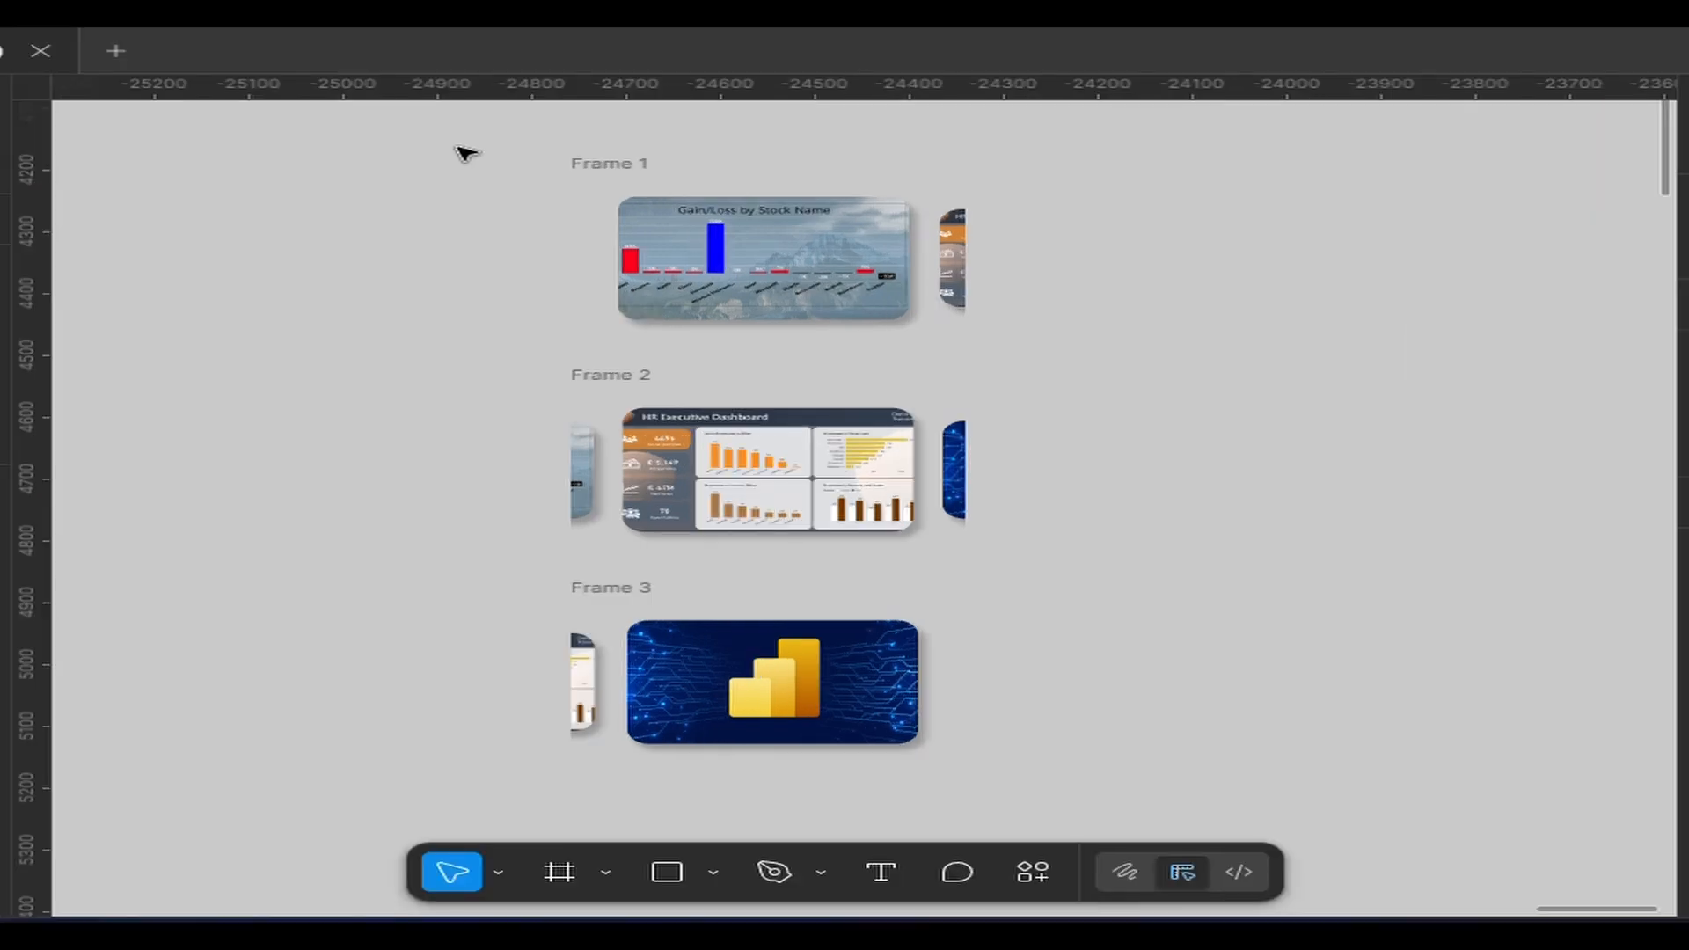
# Spread the three card frames farther apart vertically and combine them into a component set
pyautogui.moveTo(586, 150); pyautogui.dragTo(1029, 774)
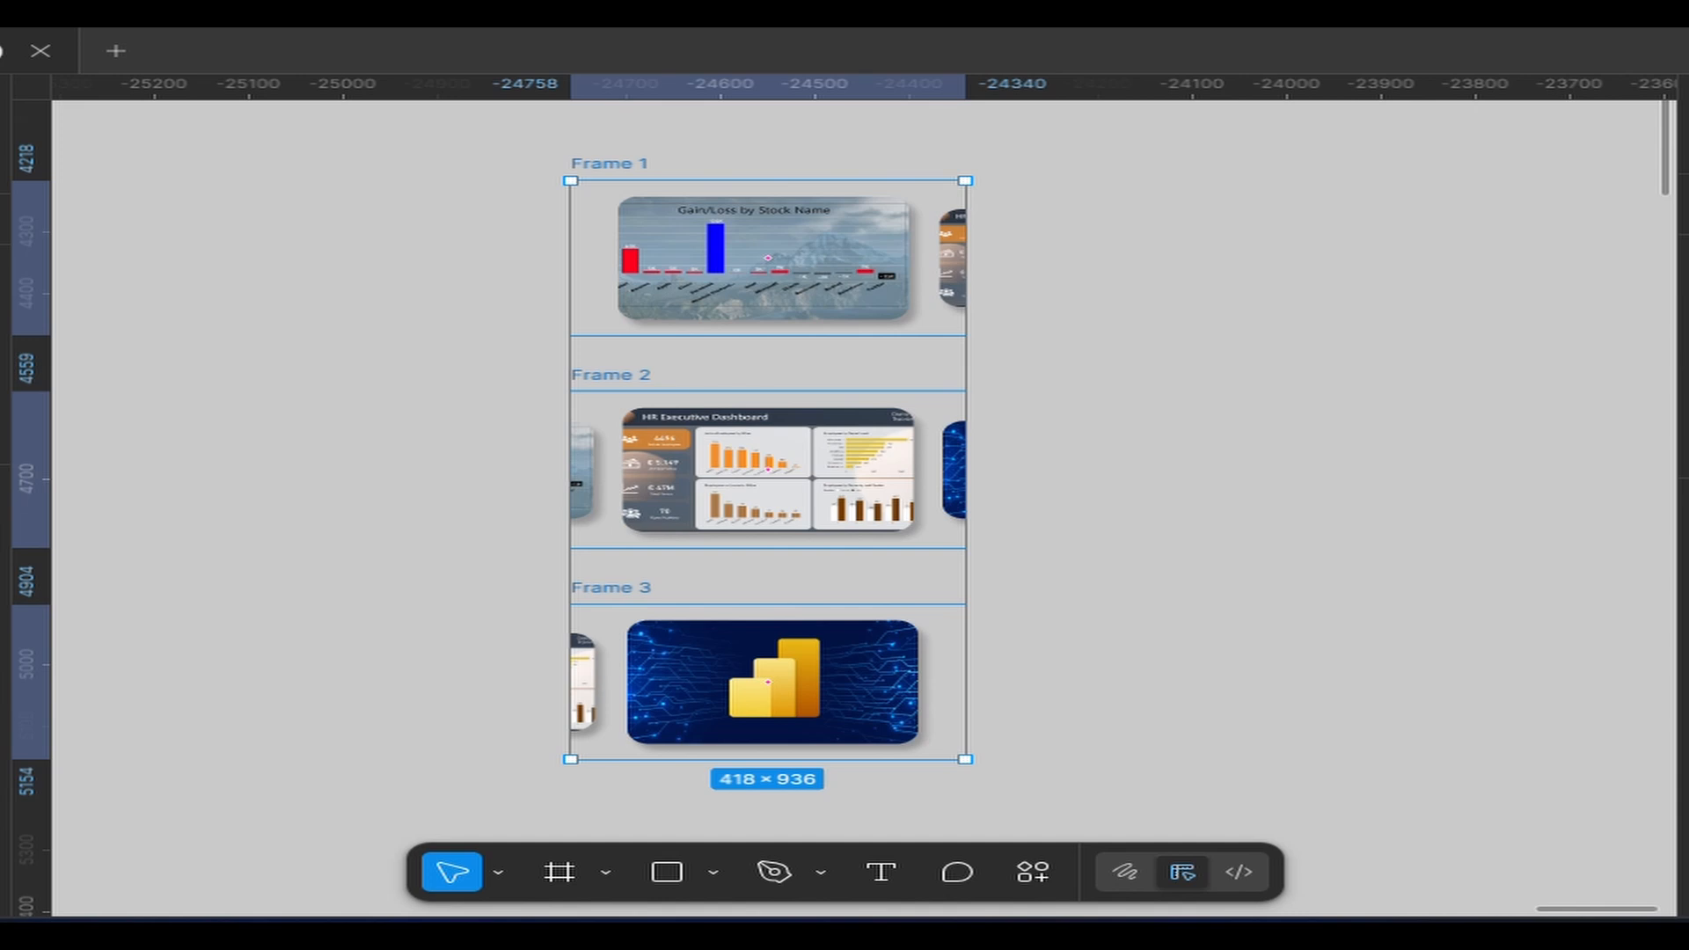
pyautogui.click(1688, 205)
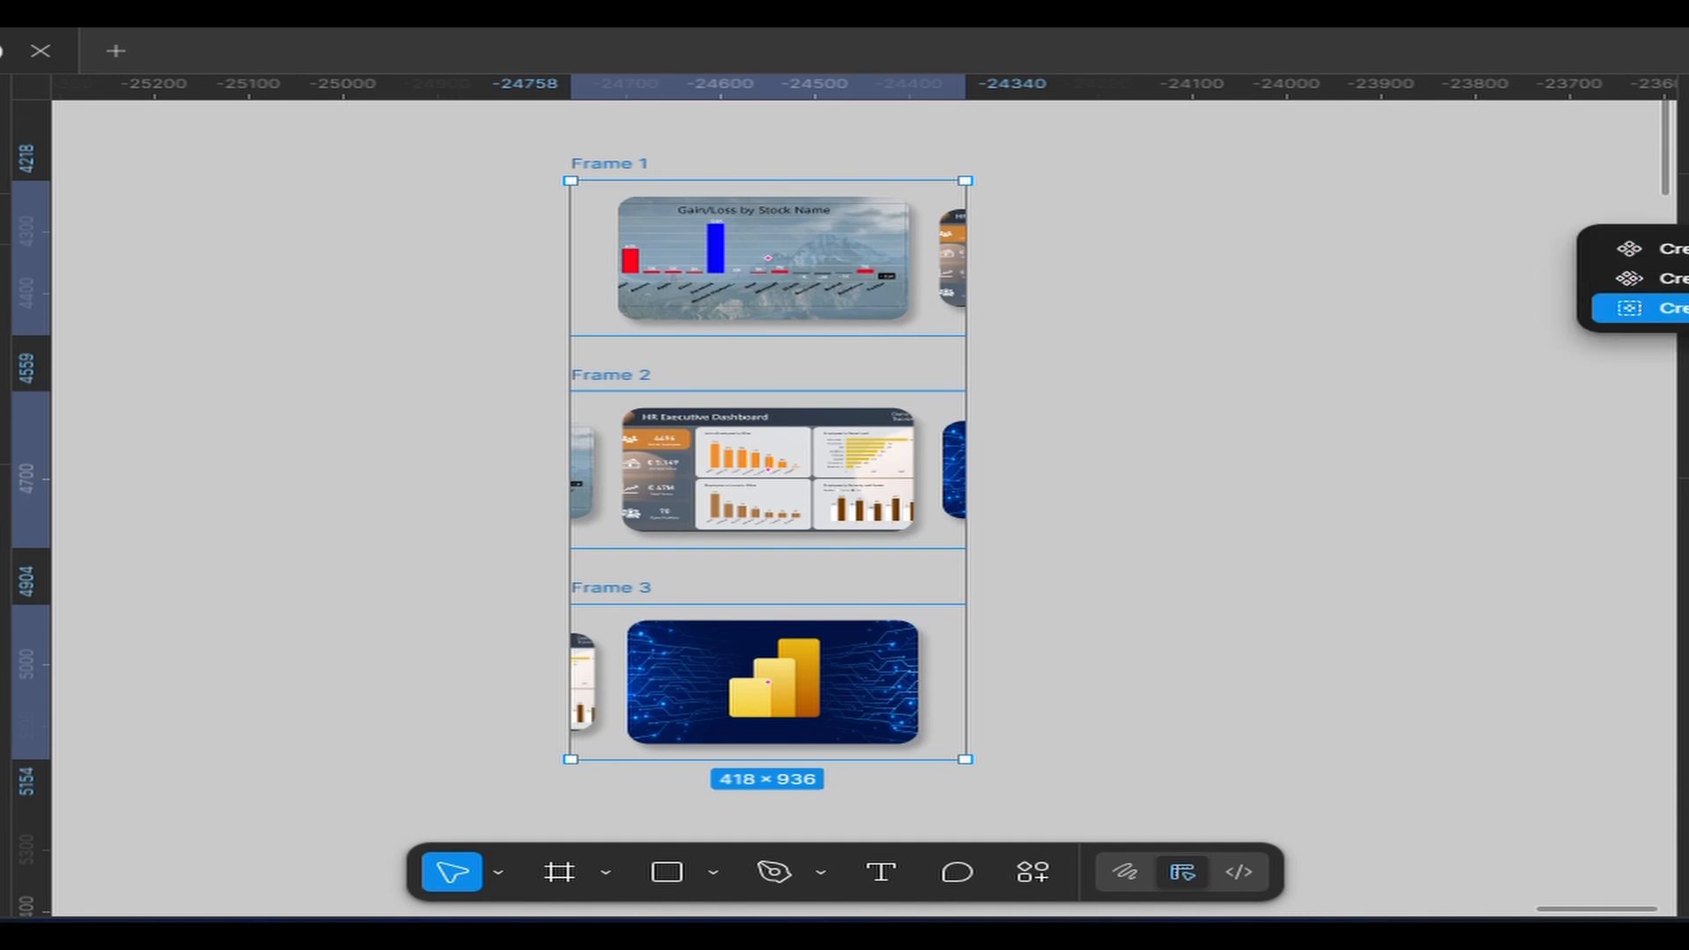
pyautogui.click(1654, 308)
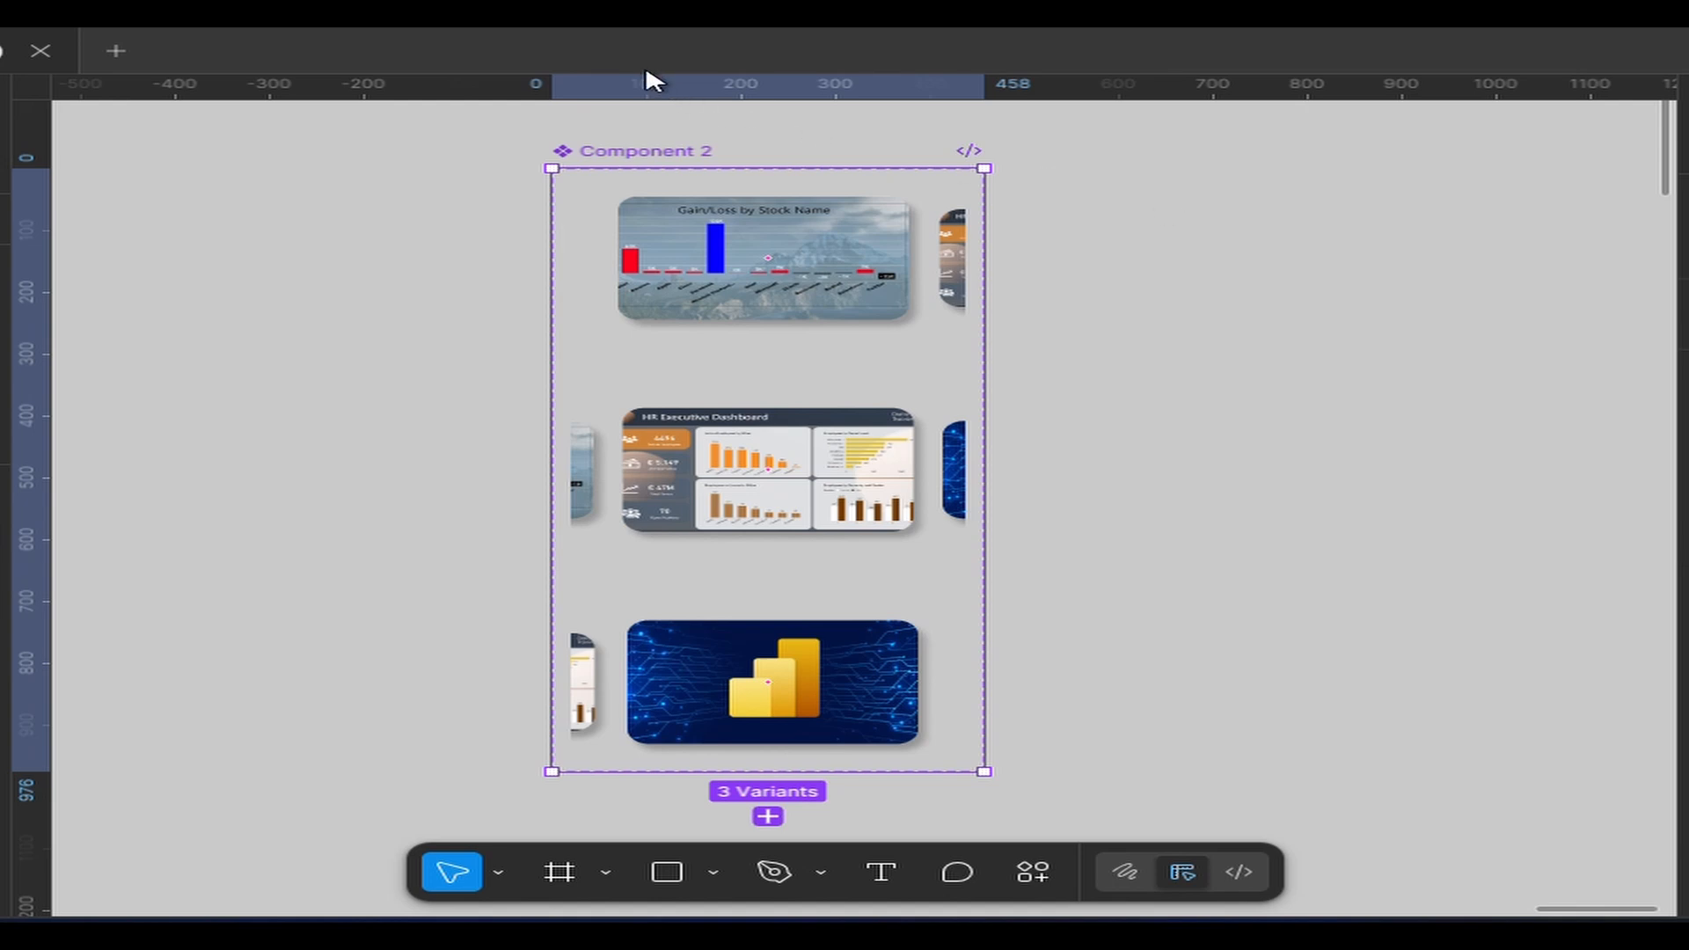
# Connect the Gain/Loss variant to Frame 2 with an After delay trigger of 800 ms, using Change to with Smart animate
pyautogui.click(818, 278)
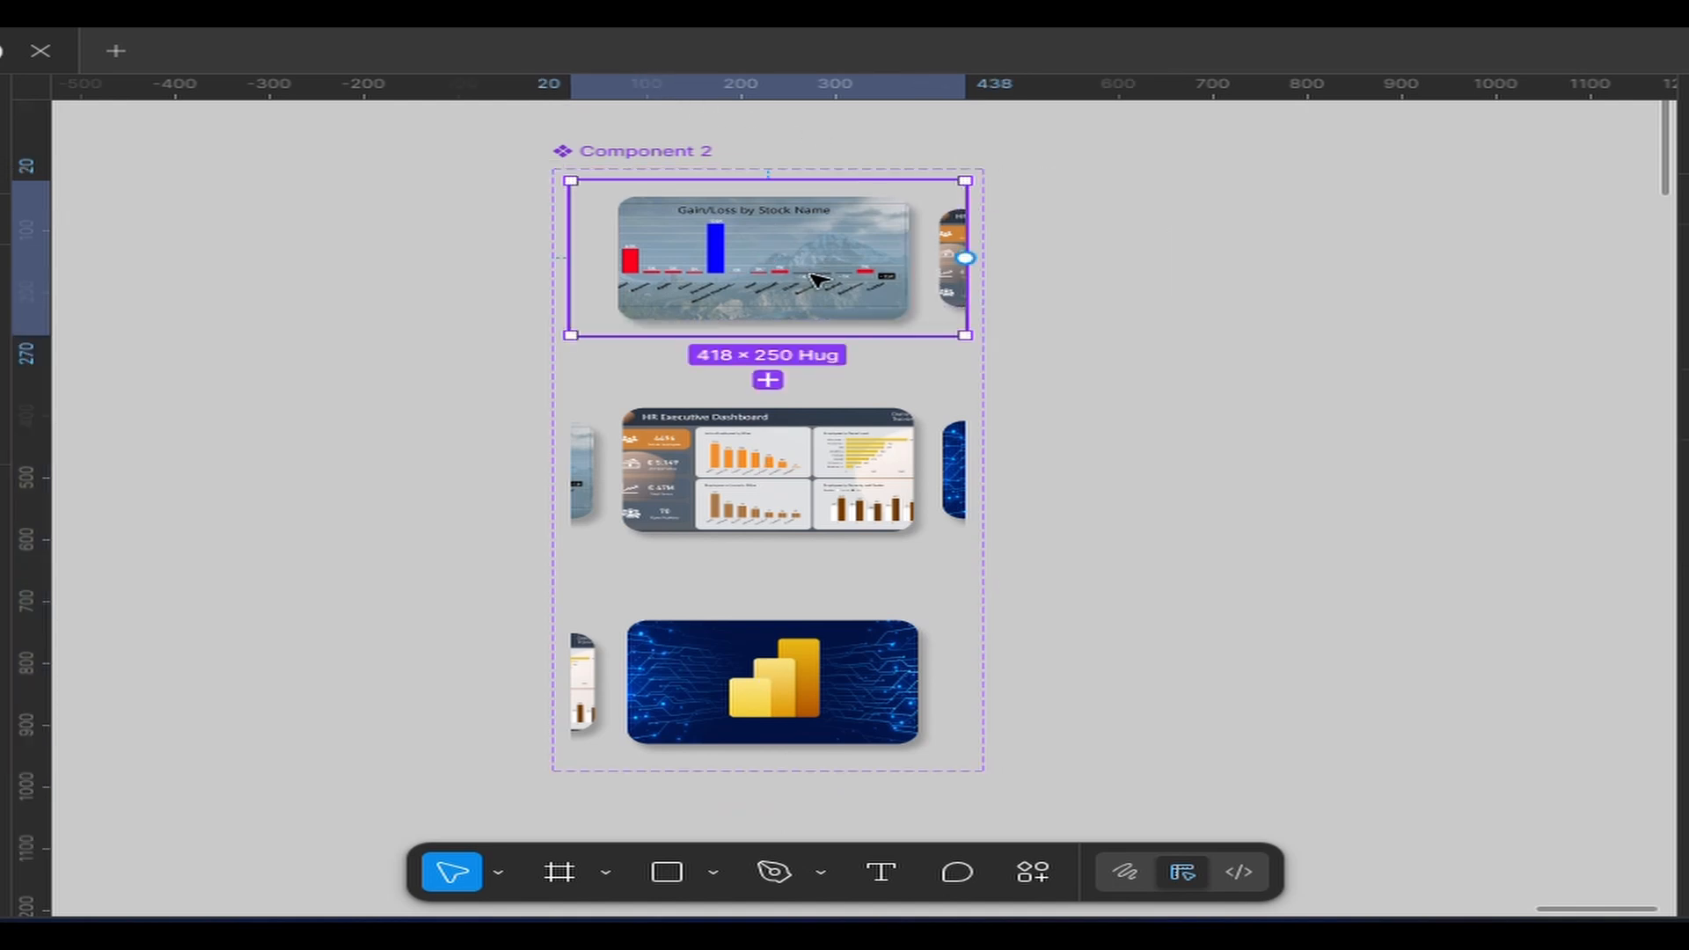
pyautogui.moveTo(777, 338); pyautogui.dragTo(774, 415)
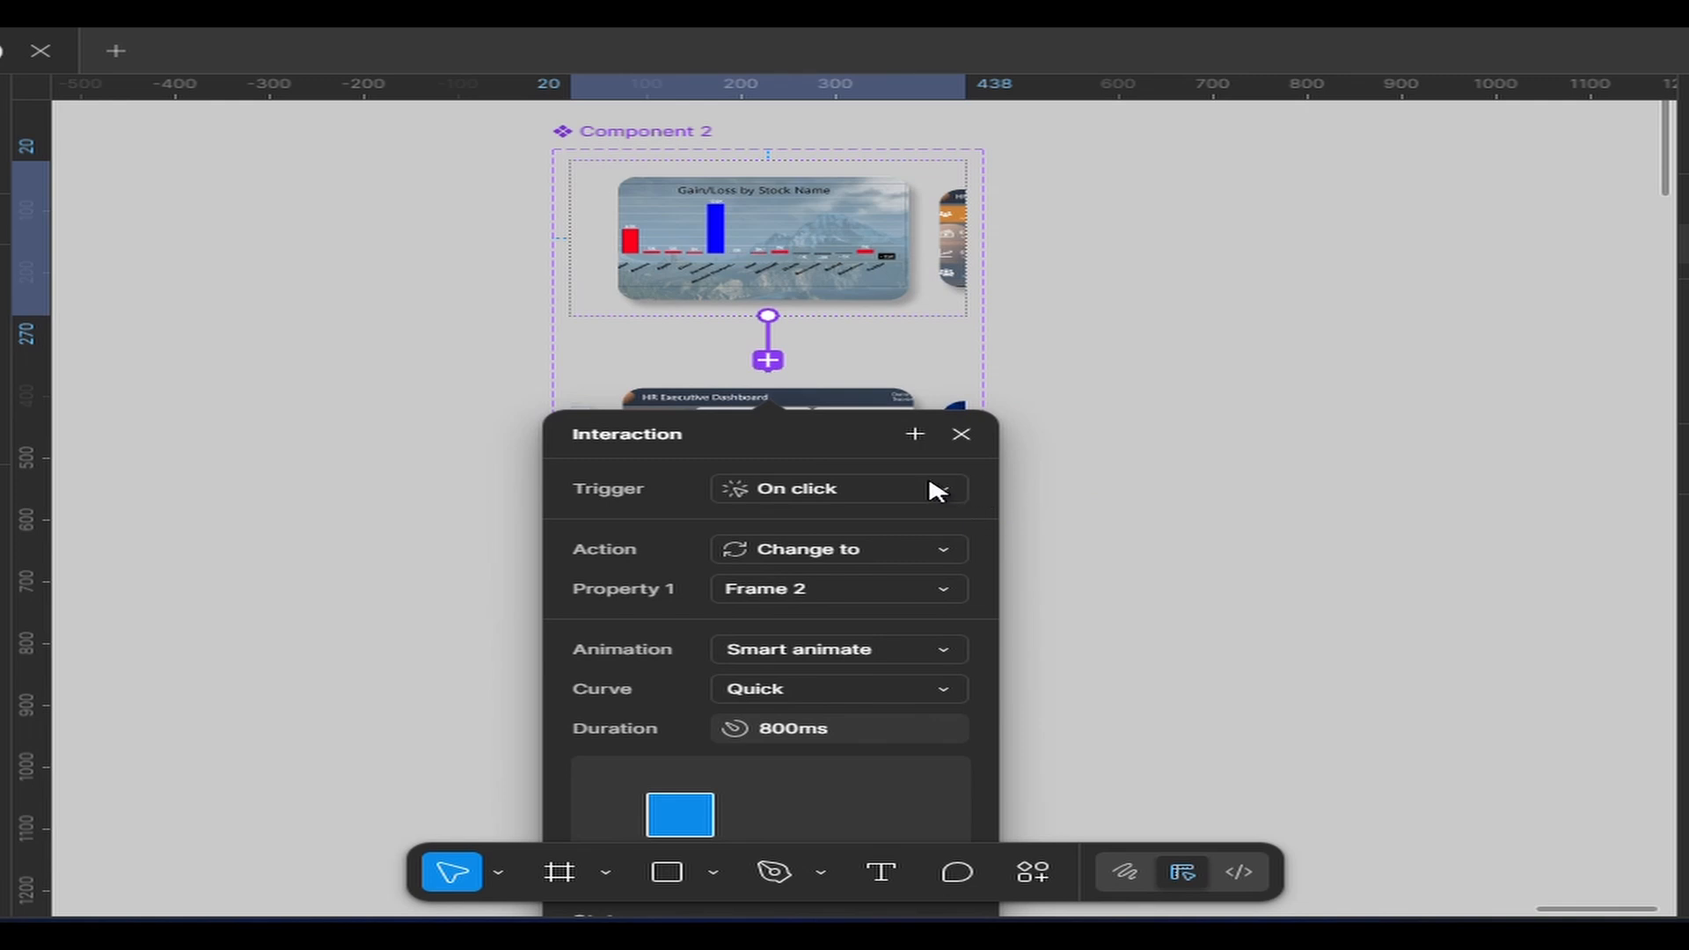
pyautogui.click(939, 494)
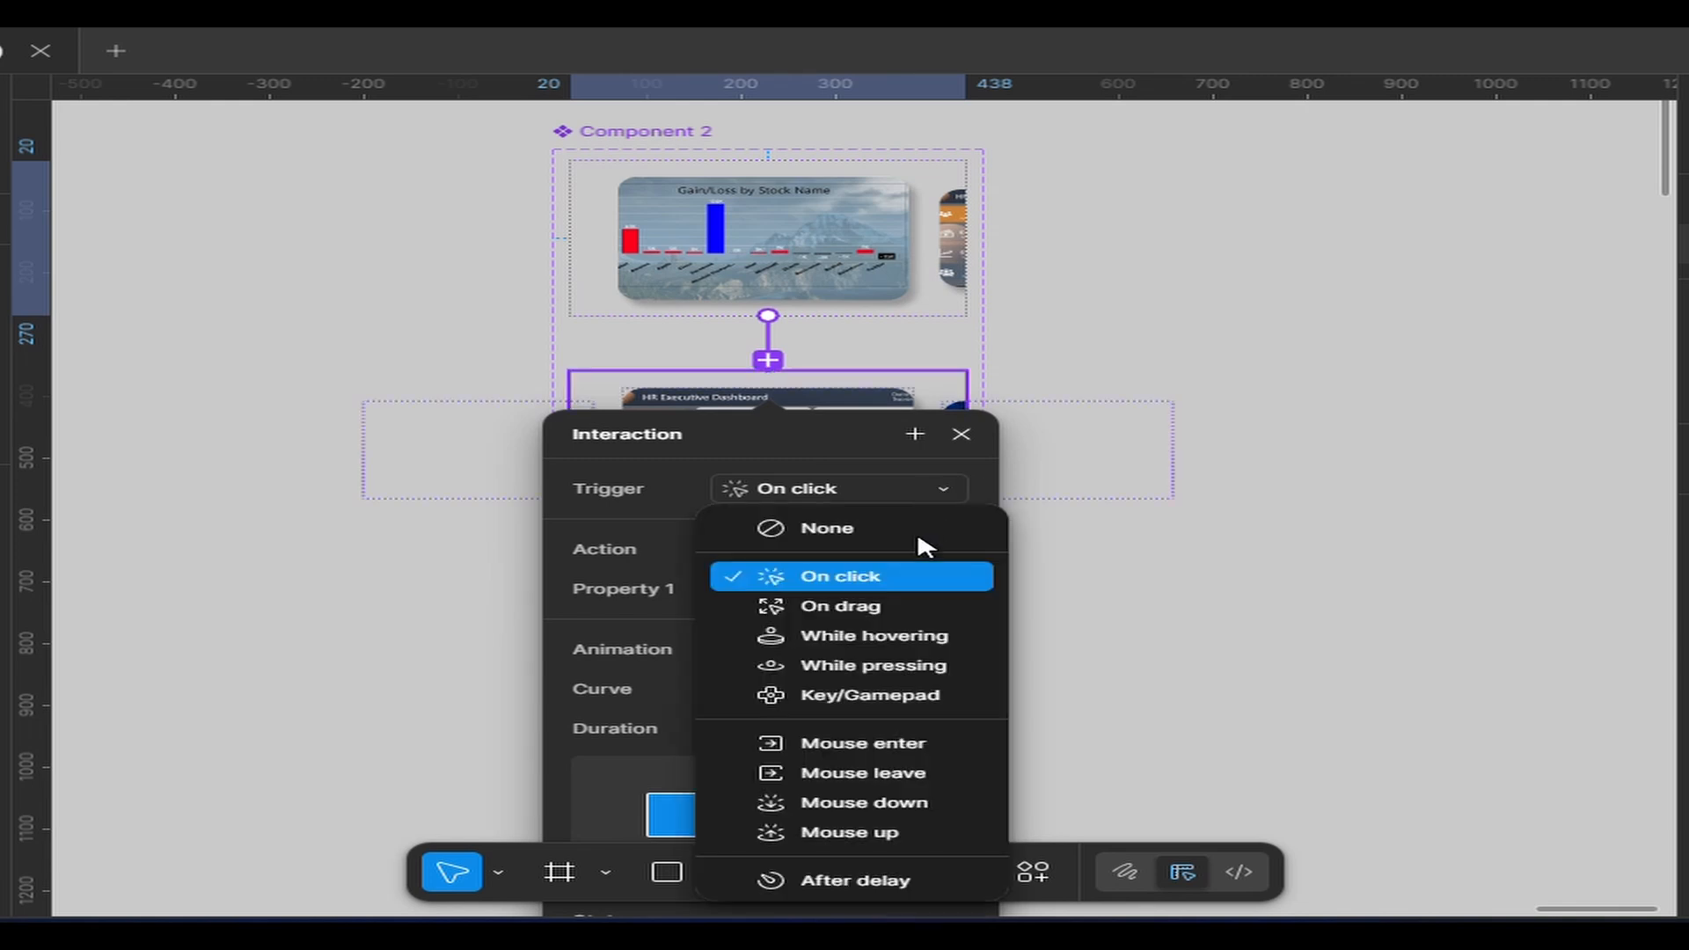
pyautogui.click(869, 880)
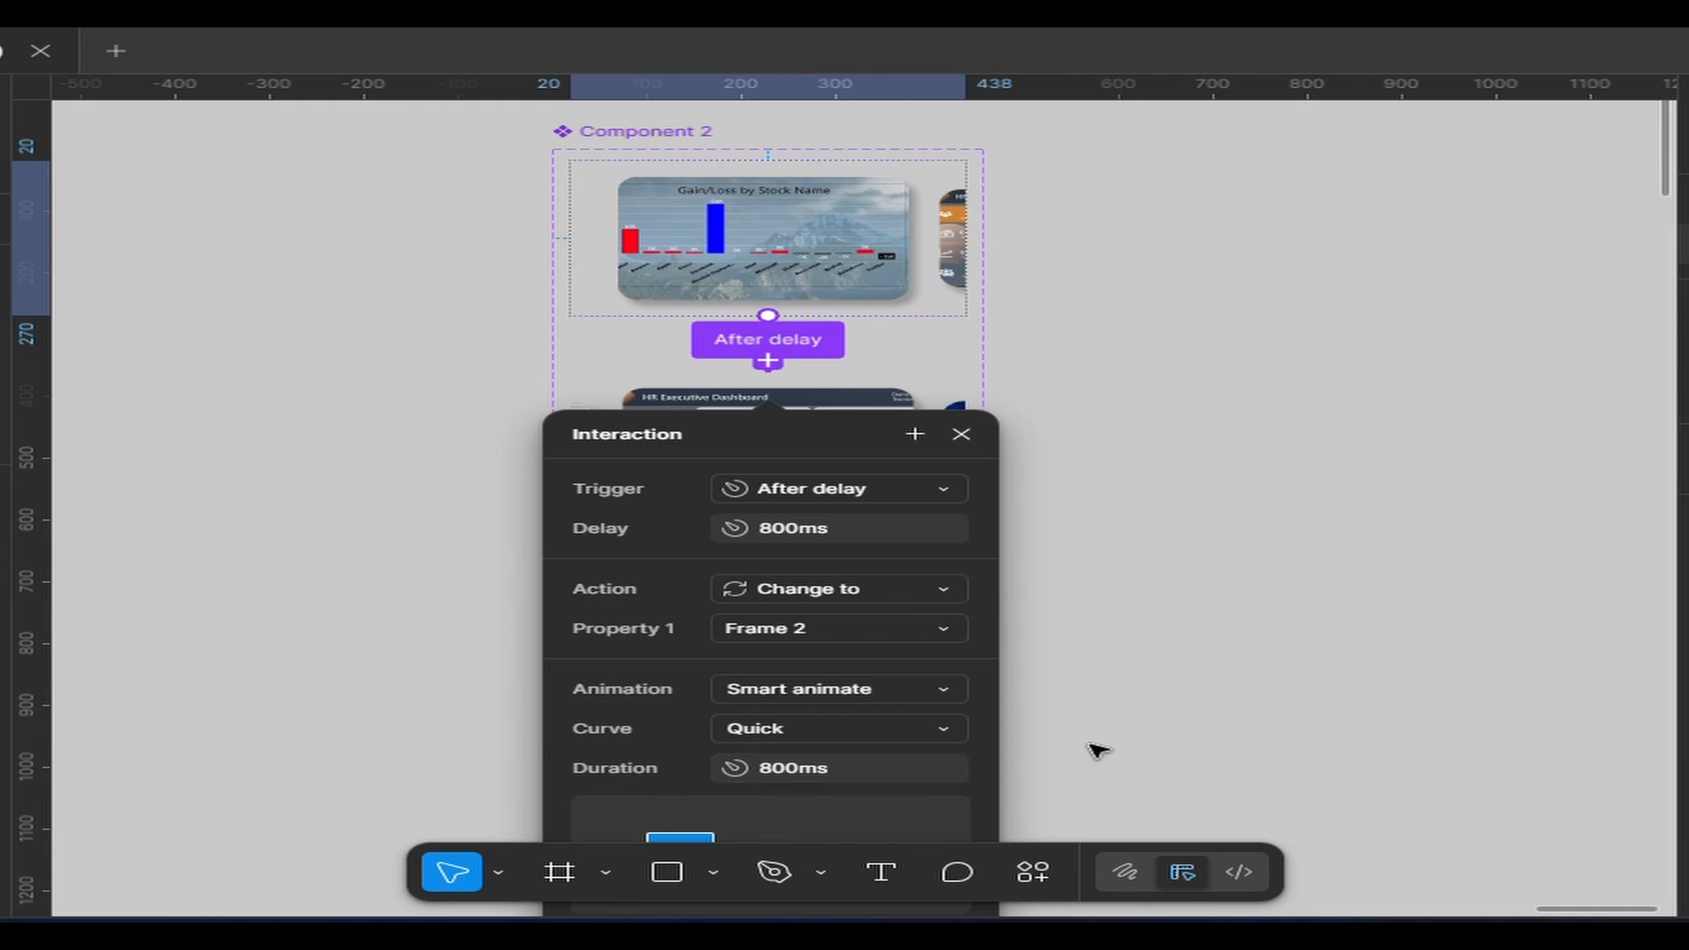
pyautogui.click(637, 76)
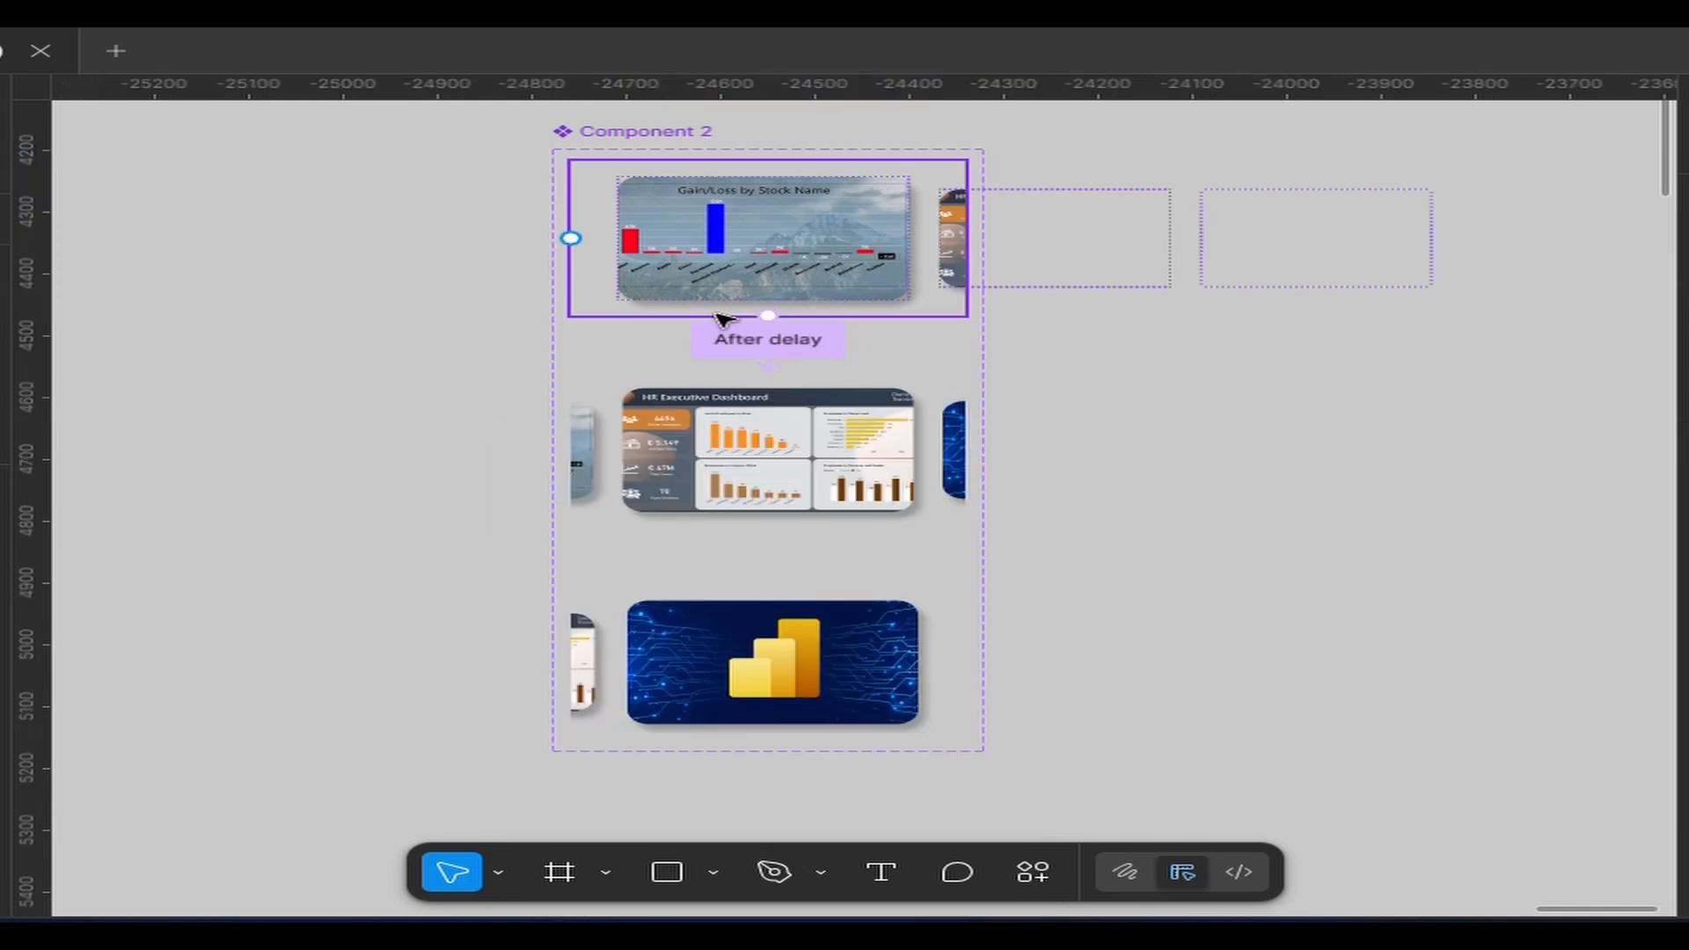
# Connect the HR Executive Dashboard variant to Frame 3 with an After delay trigger of 800 ms, using Change to with Smart animate
pyautogui.click(795, 461)
pyautogui.moveTo(768, 530); pyautogui.dragTo(792, 611)
pyautogui.scroll(-5, 796, 610)
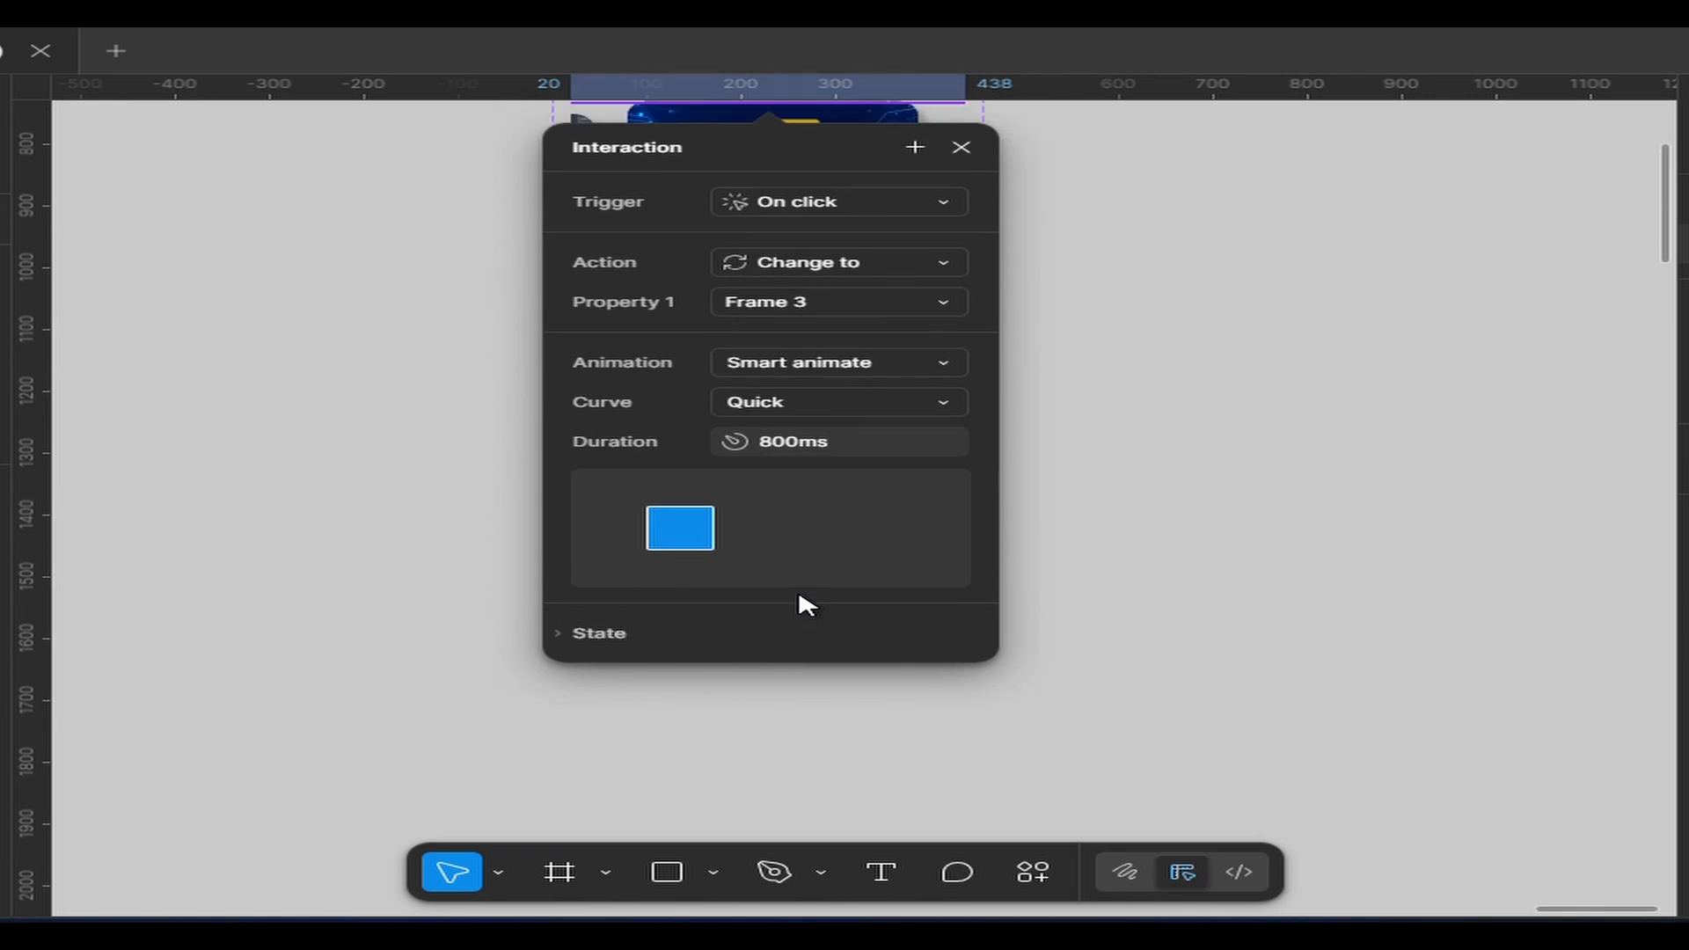
pyautogui.click(856, 215)
pyautogui.click(842, 594)
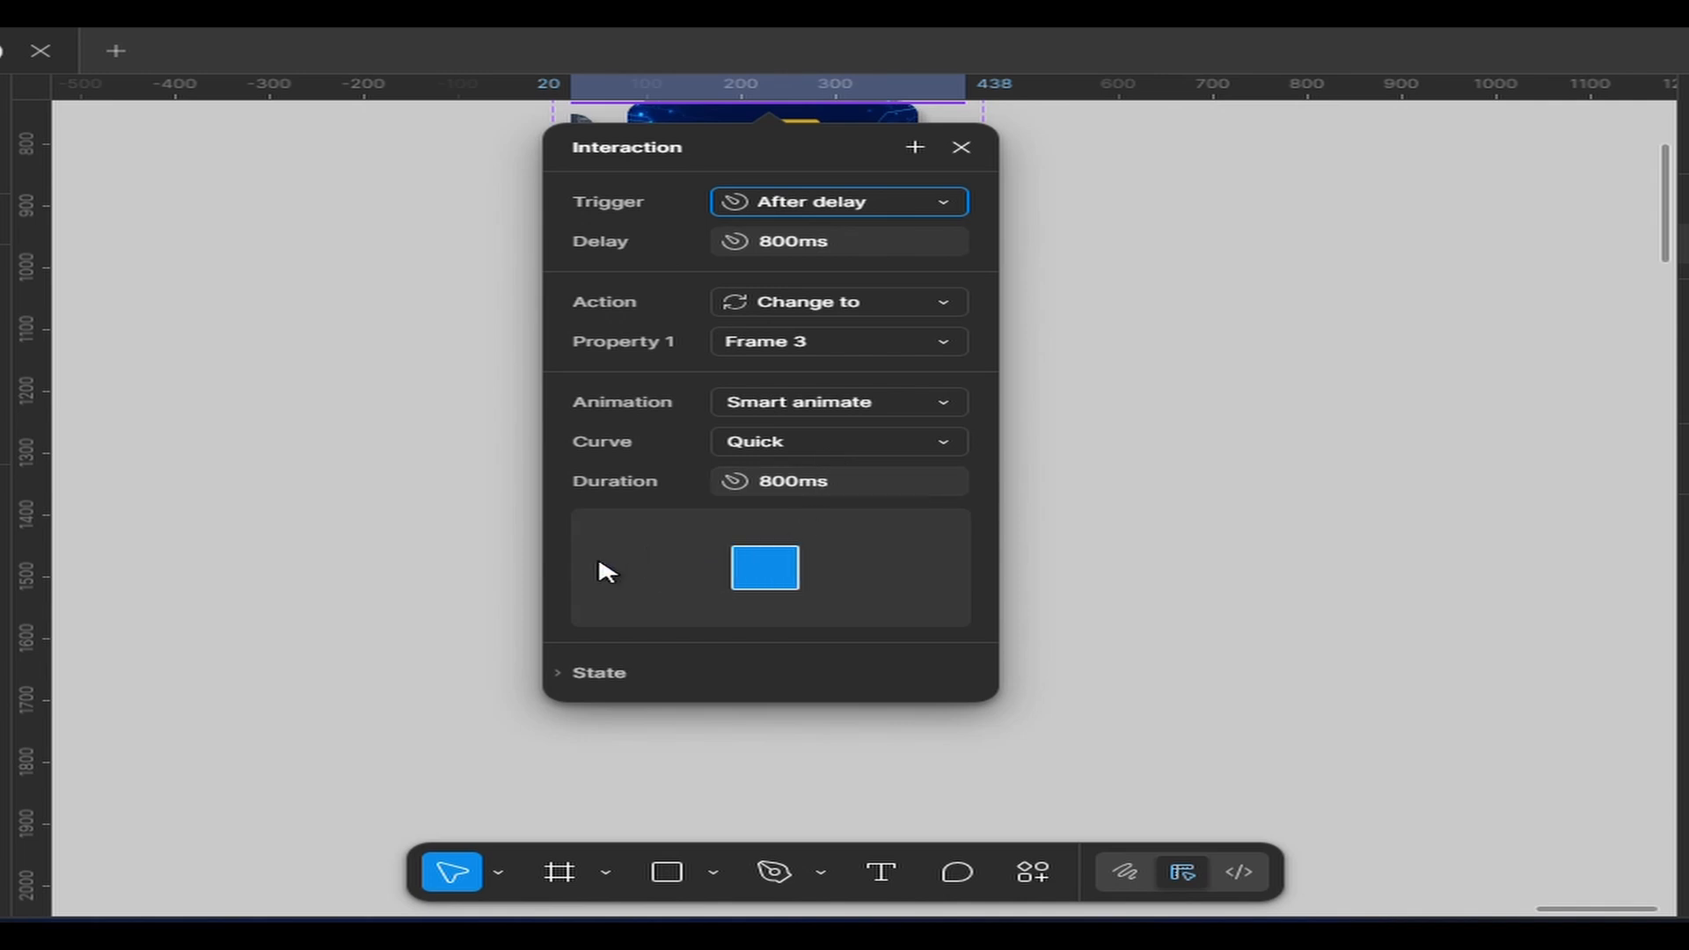
pyautogui.click(419, 548)
# Connect the blue chart-logo variant back to Frame 1 with an After delay trigger of 800 ms, using Change to with Smart animate
pyautogui.scroll(5, 642, 559)
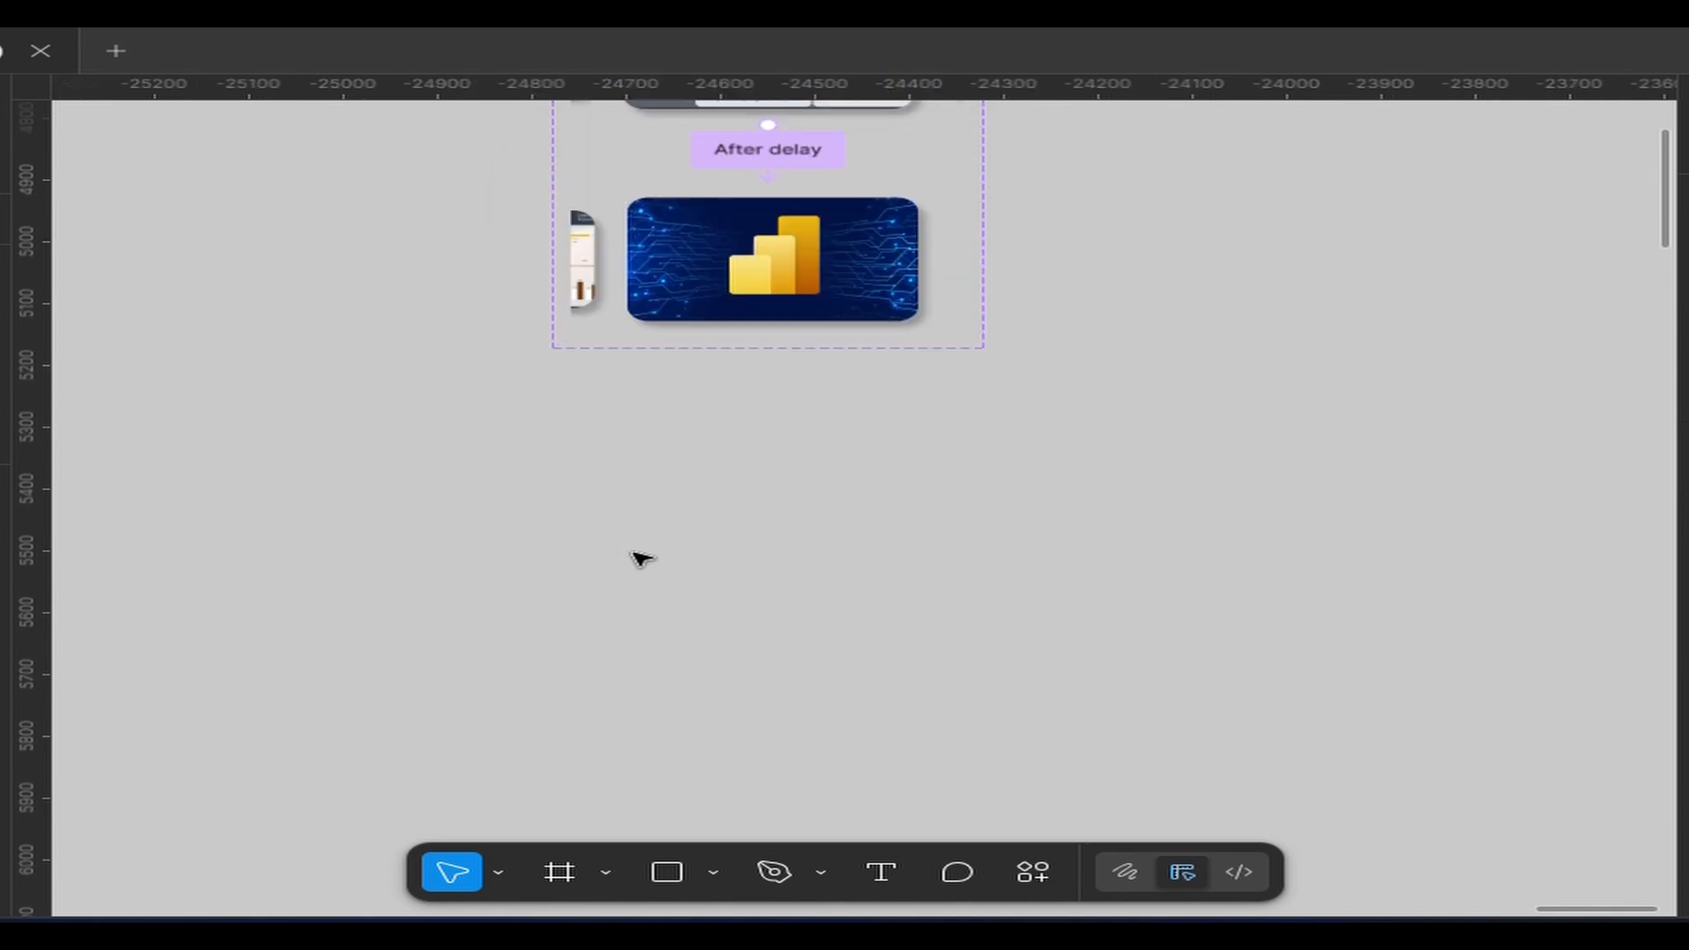
pyautogui.click(867, 457)
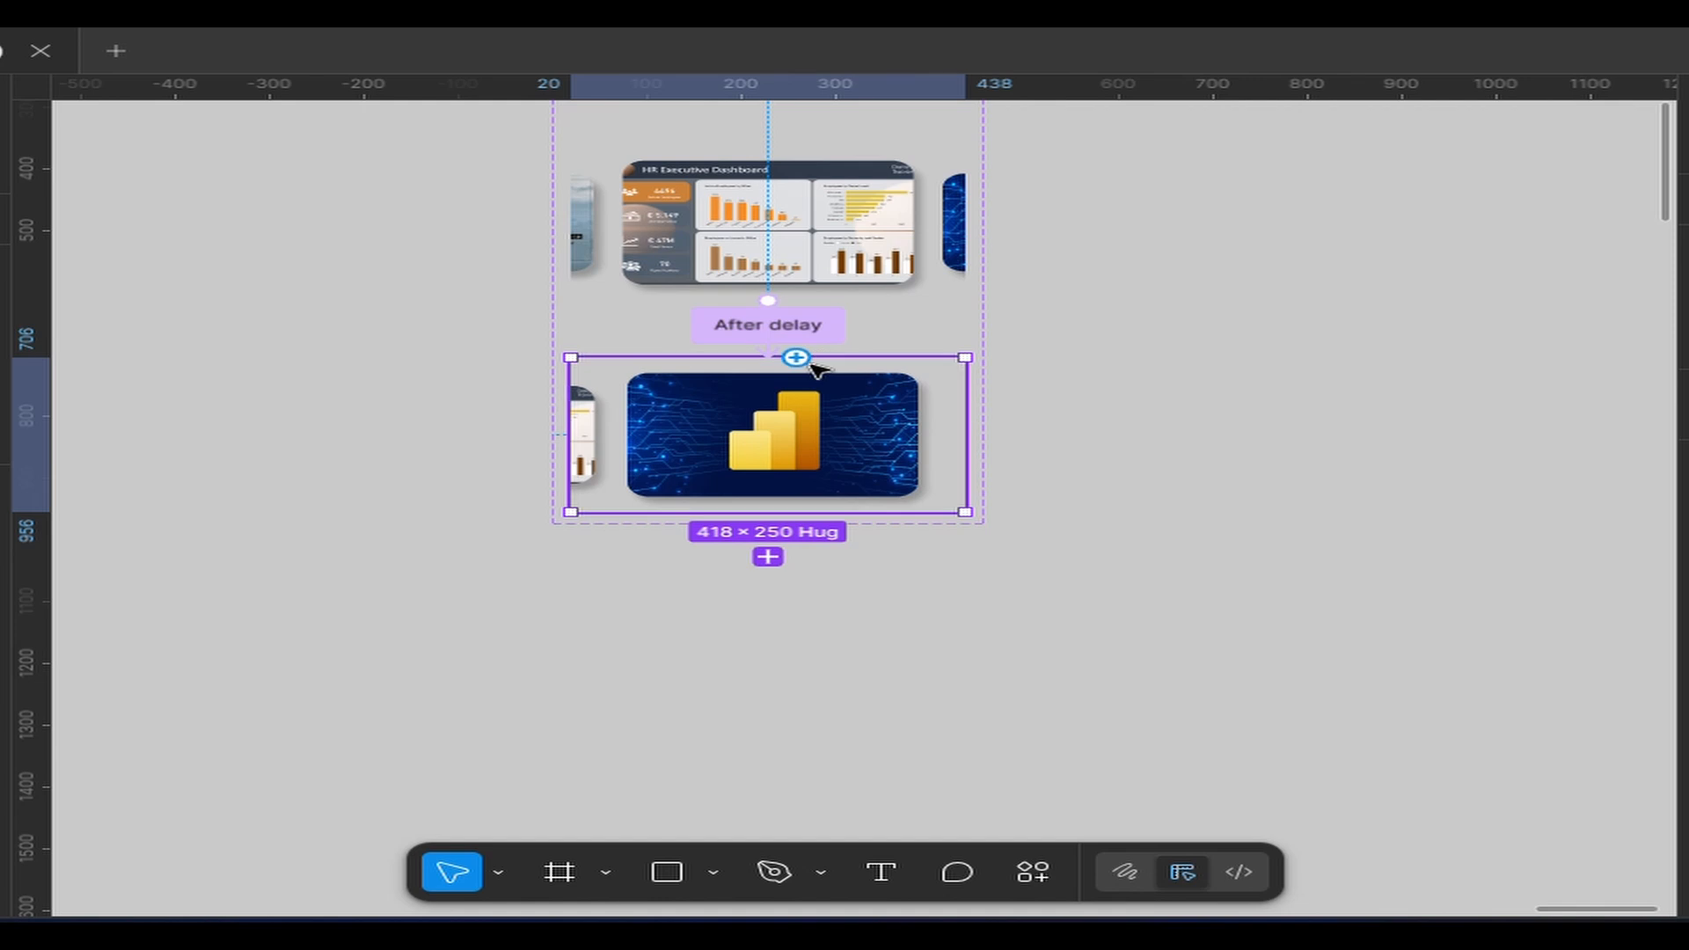
pyautogui.moveTo(796, 358); pyautogui.dragTo(866, 132)
pyautogui.click(776, 251)
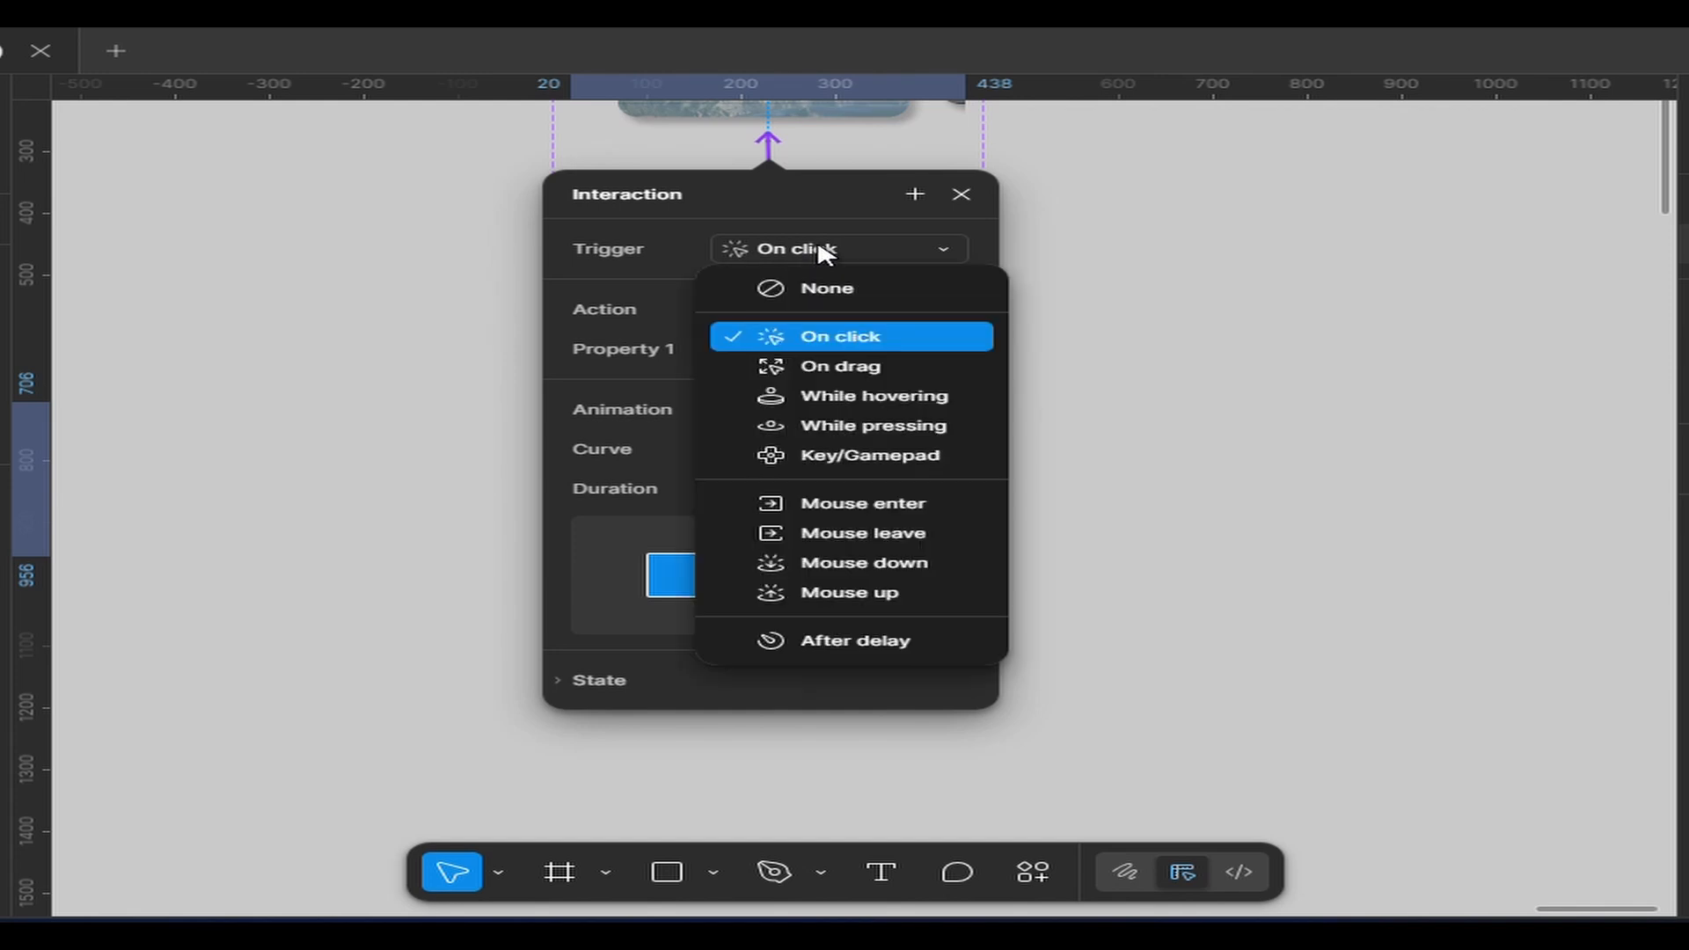
pyautogui.click(814, 641)
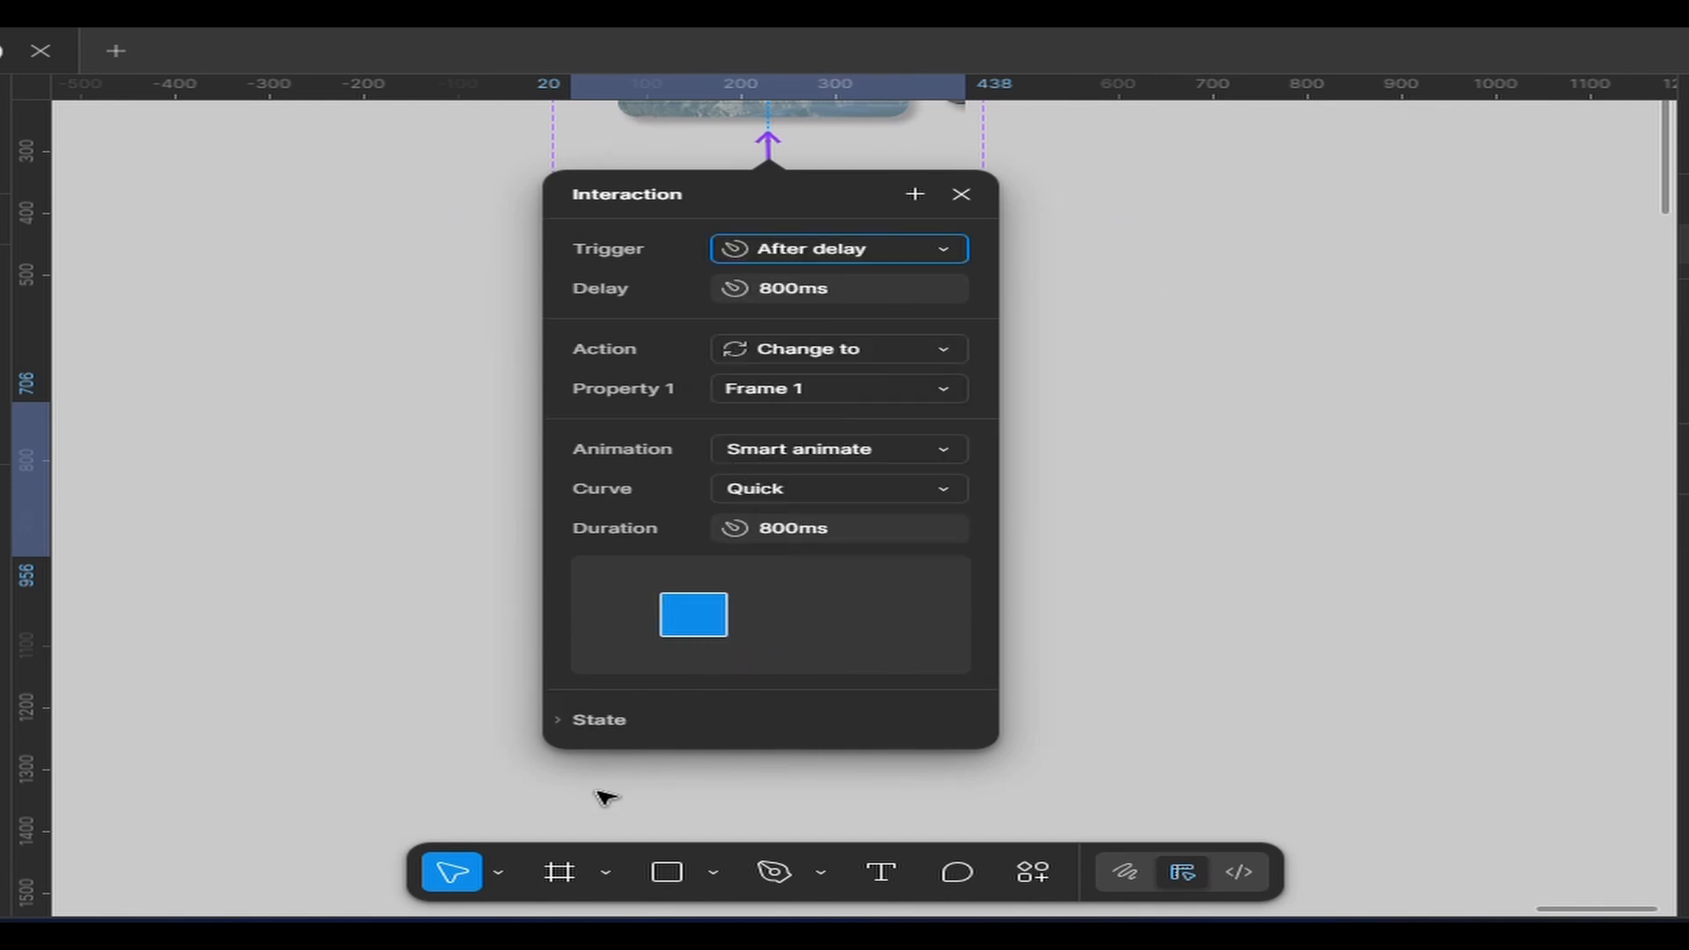
pyautogui.click(414, 652)
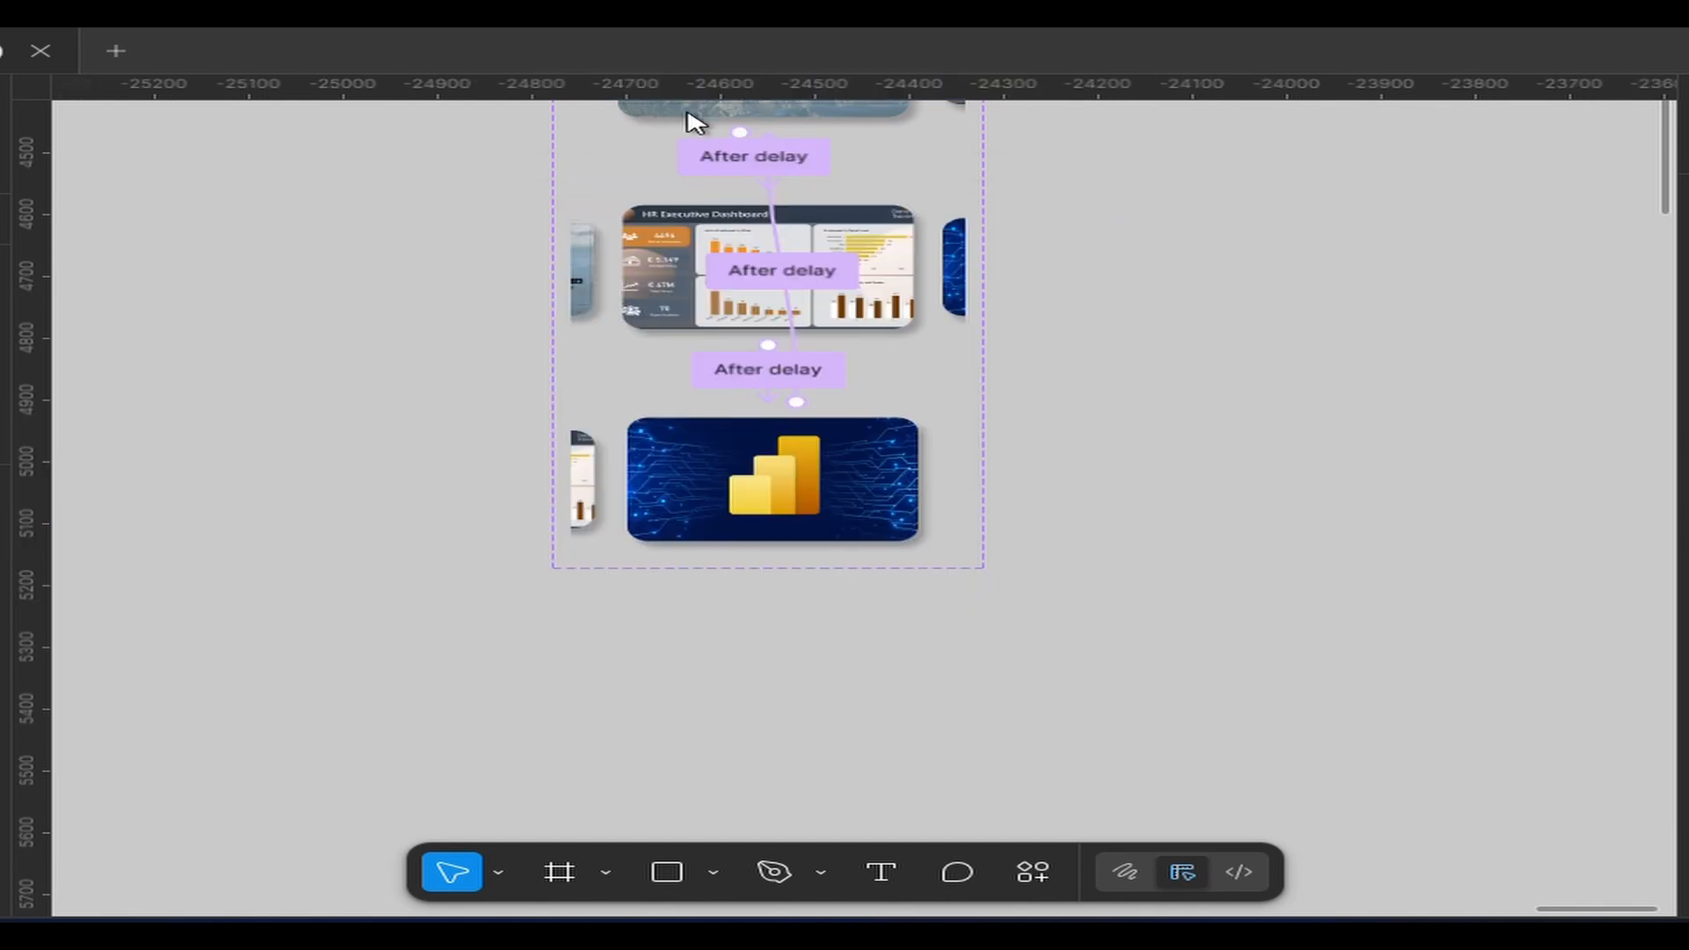
pyautogui.scroll(3, 655, 78)
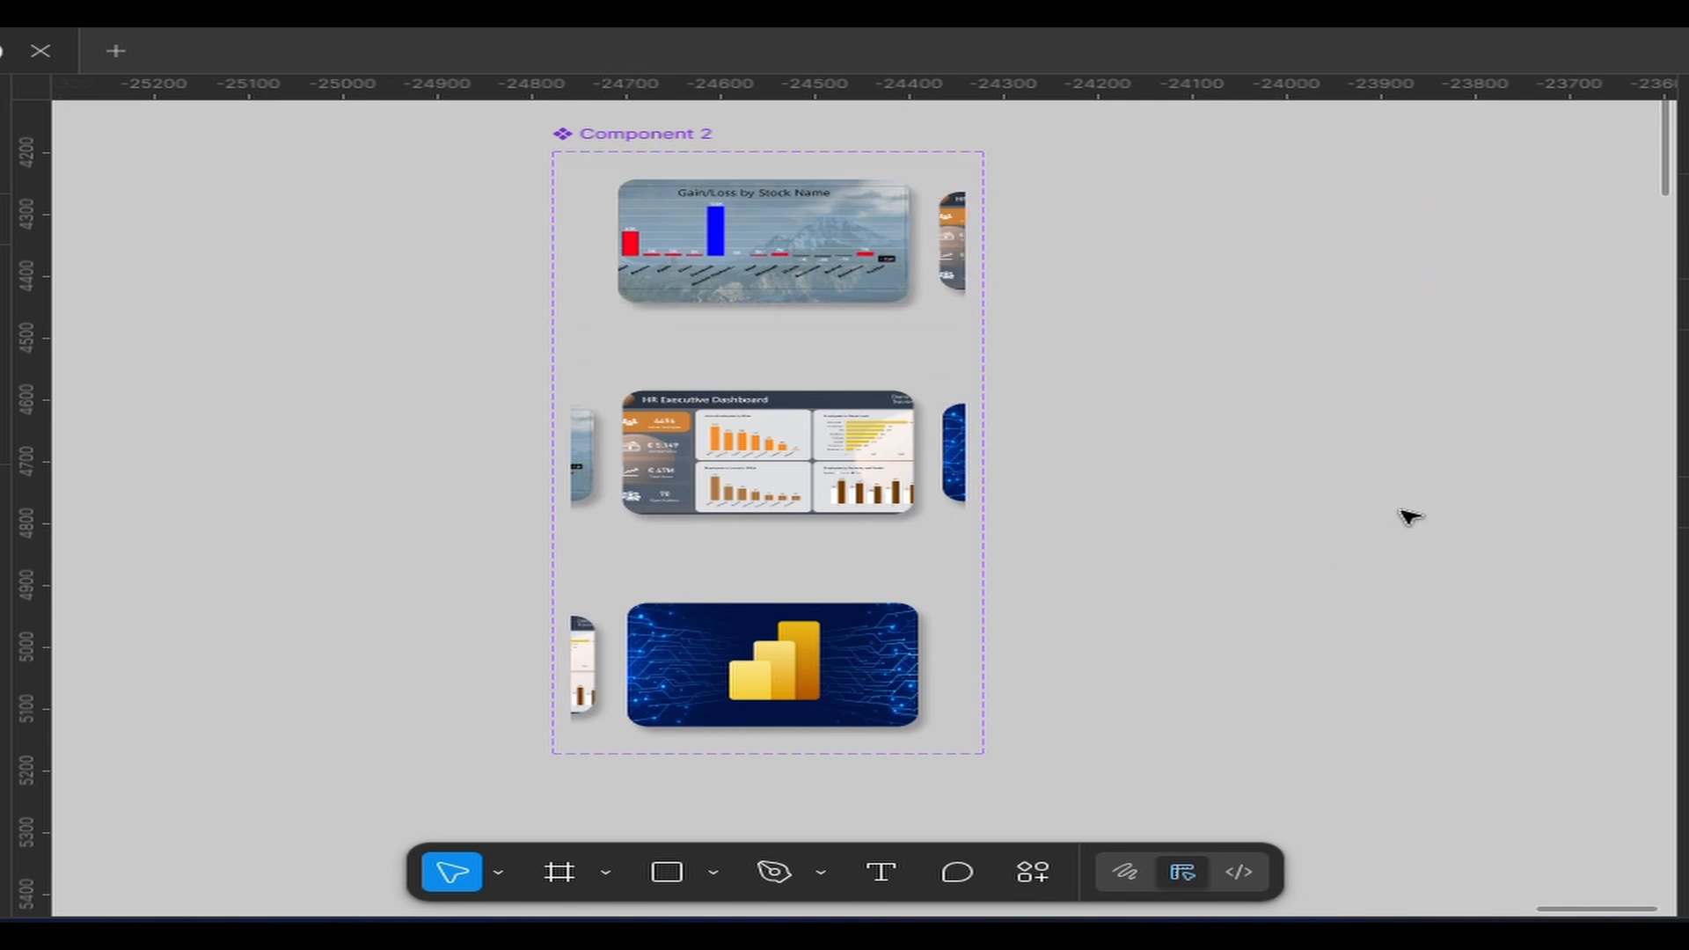
pyautogui.moveTo(1362, 533); pyautogui.dragTo(947, 536)
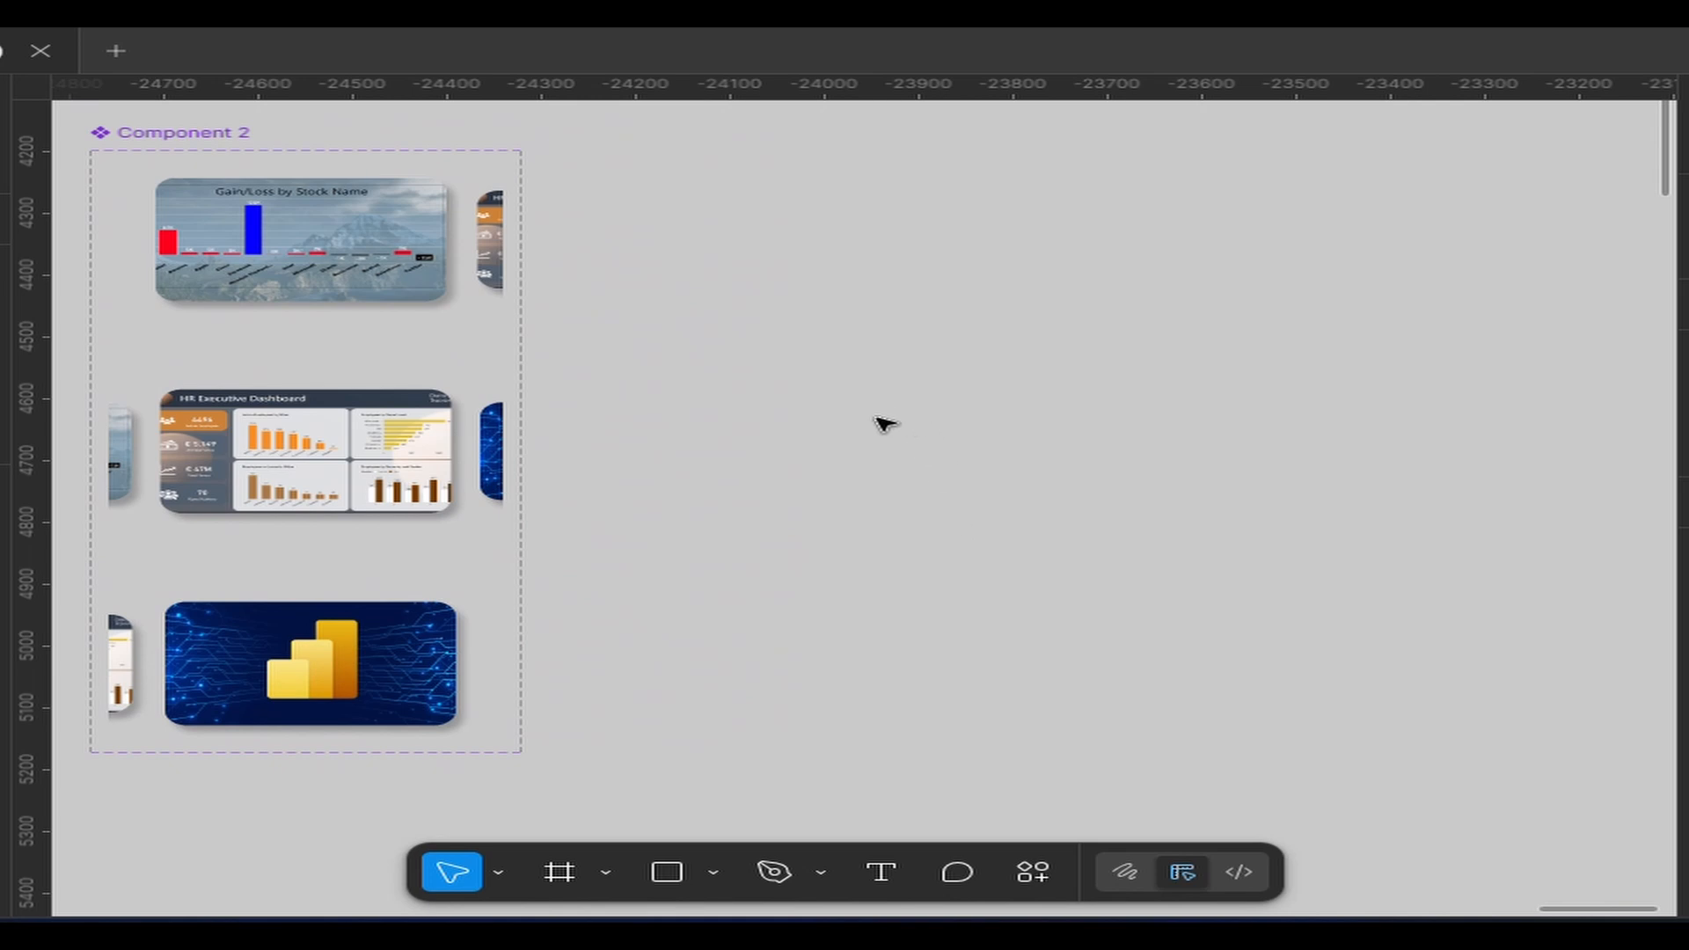